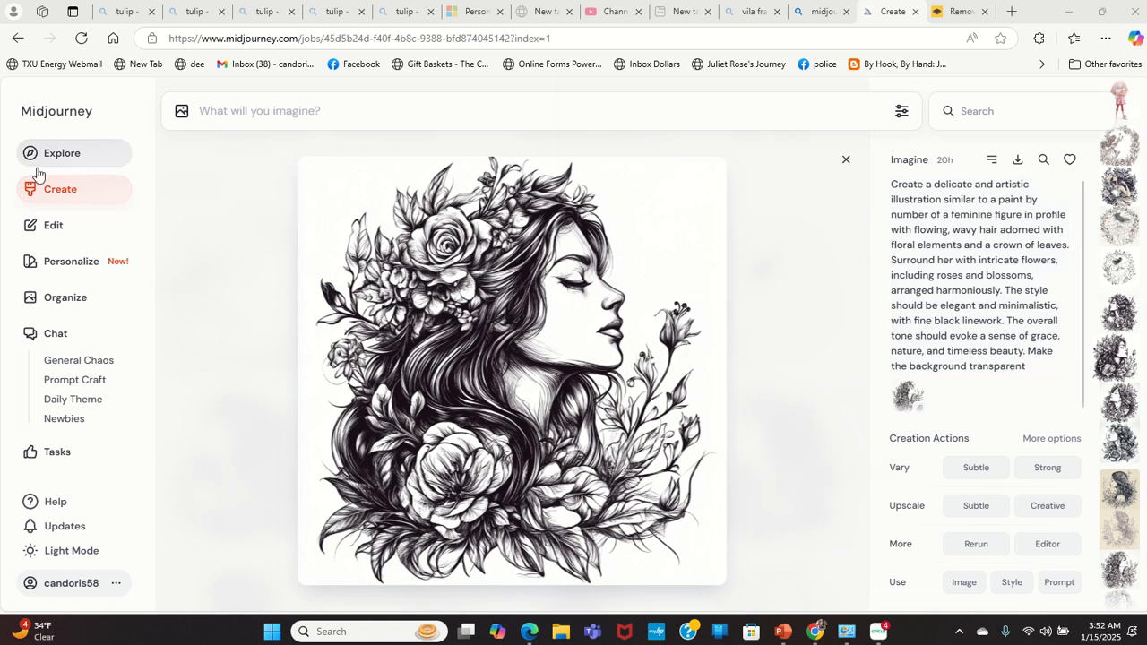
Step: Browse the previously generated images on the Midjourney Create page for black-and-white floral portraits of a woman in profile
{"action": "left_click", "coordinate": [71, 191]}
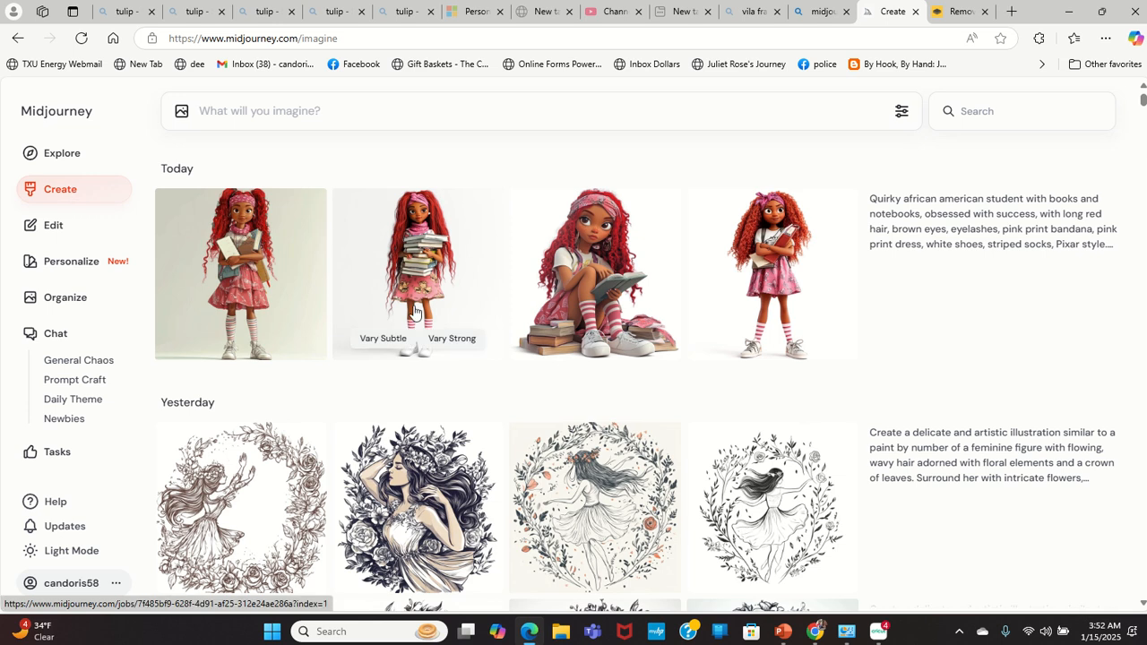
{"action": "scroll", "coordinate": [415, 318], "scroll_direction": "down", "scroll_amount": 3}
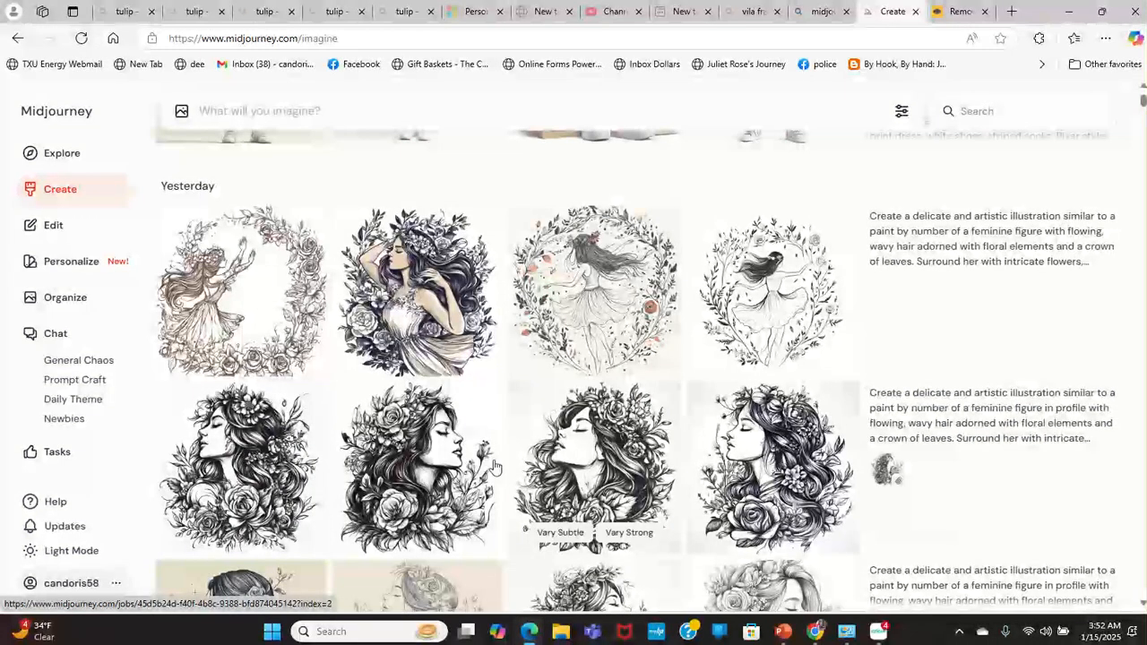
{"action": "scroll", "coordinate": [557, 443], "scroll_direction": "down", "scroll_amount": 2}
{"action": "scroll", "coordinate": [556, 430], "scroll_direction": "down", "scroll_amount": 6}
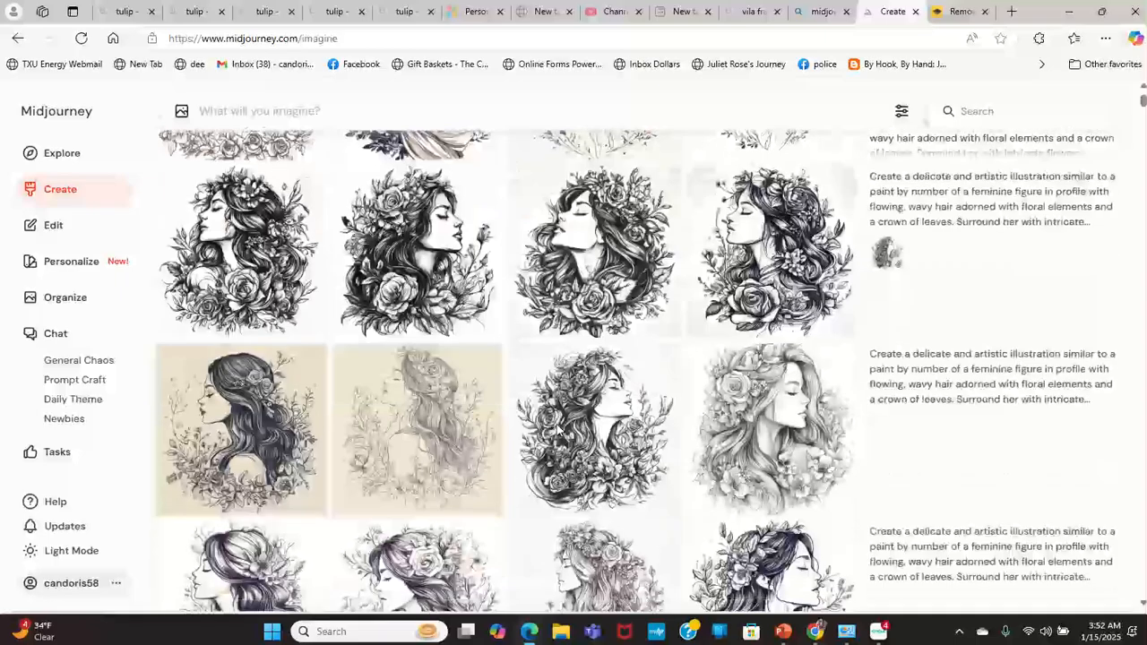
{"action": "scroll", "coordinate": [556, 430], "scroll_direction": "down", "scroll_amount": 8}
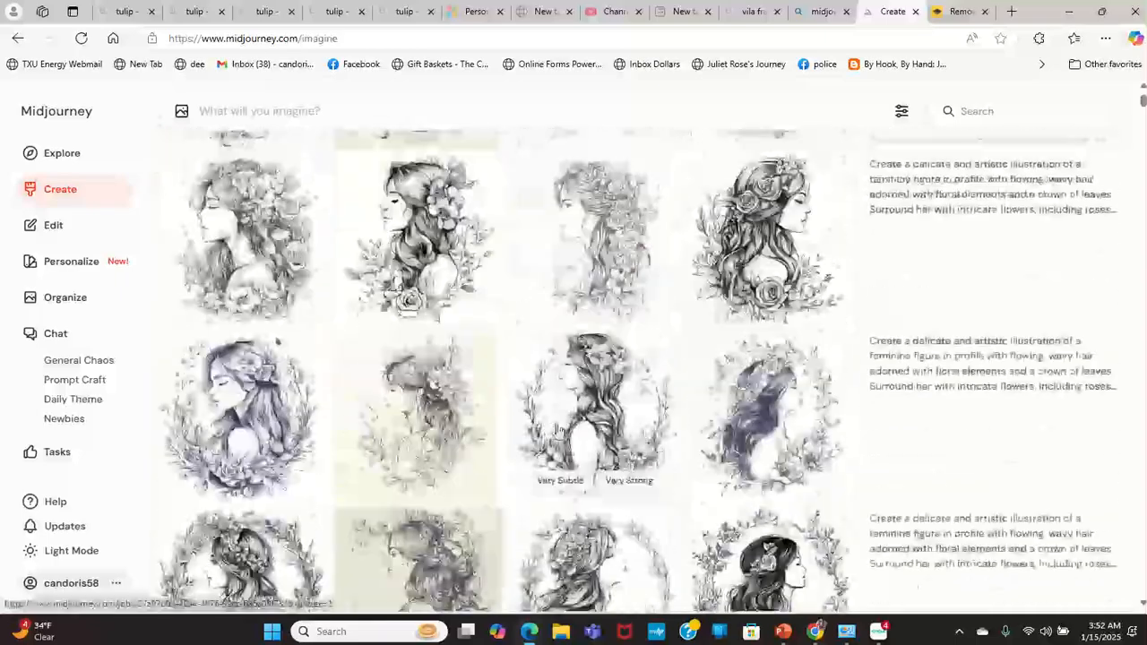
{"action": "scroll", "coordinate": [557, 431], "scroll_direction": "down", "scroll_amount": 3}
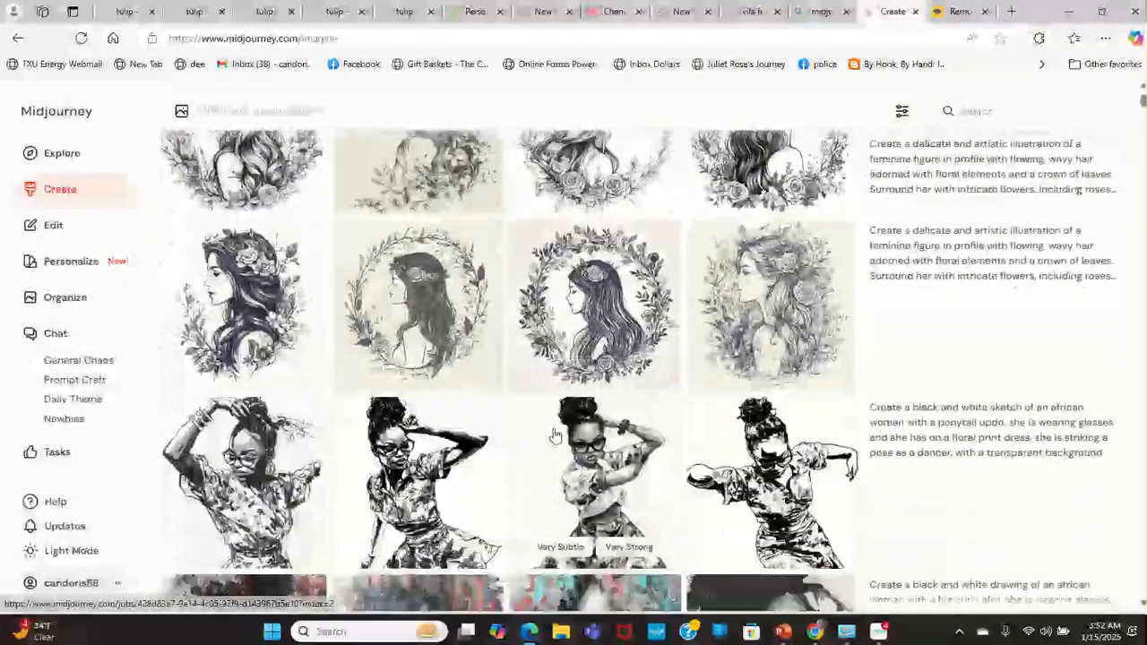
{"action": "scroll", "coordinate": [553, 433], "scroll_direction": "up", "scroll_amount": 3}
{"action": "scroll", "coordinate": [553, 433], "scroll_direction": "up", "scroll_amount": 5}
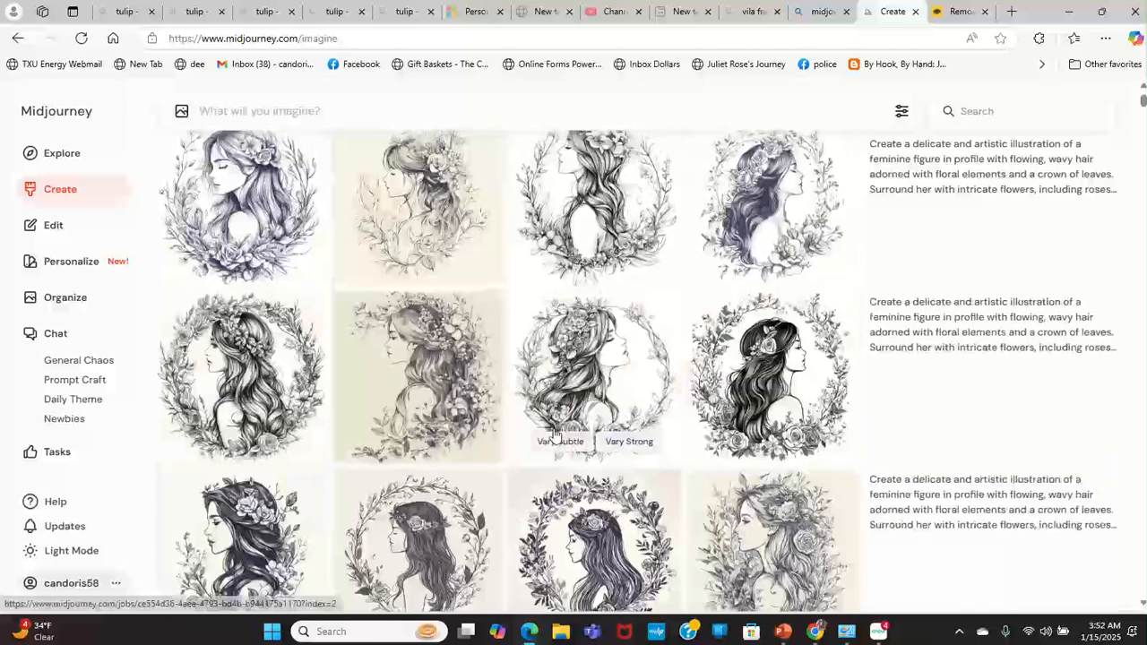
{"action": "scroll", "coordinate": [549, 434], "scroll_direction": "up", "scroll_amount": 2}
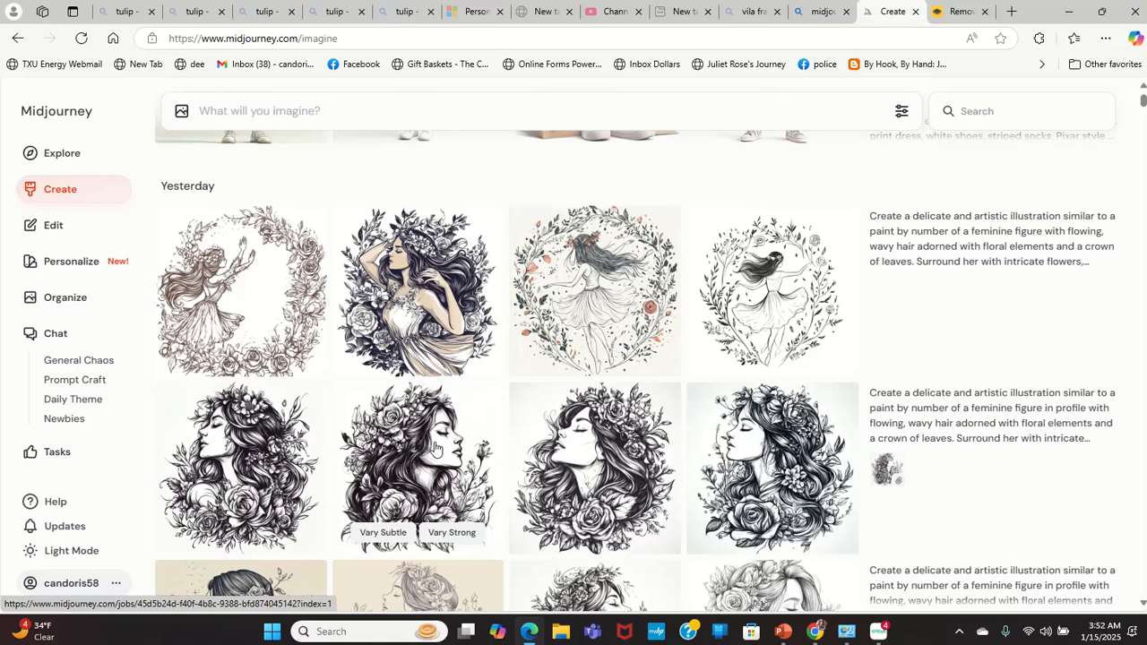
Step: Enlarge the right-facing black-and-white portrait of the woman with roses in her hair and save the image
{"action": "left_click", "coordinate": [428, 431]}
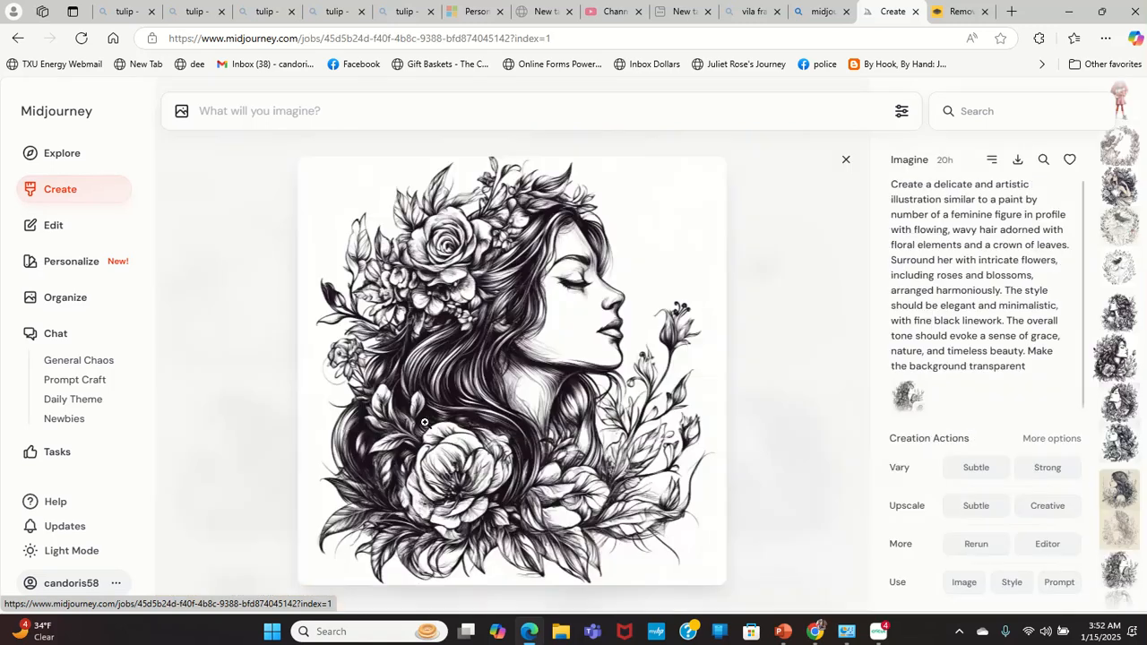
{"action": "left_click", "coordinate": [525, 281]}
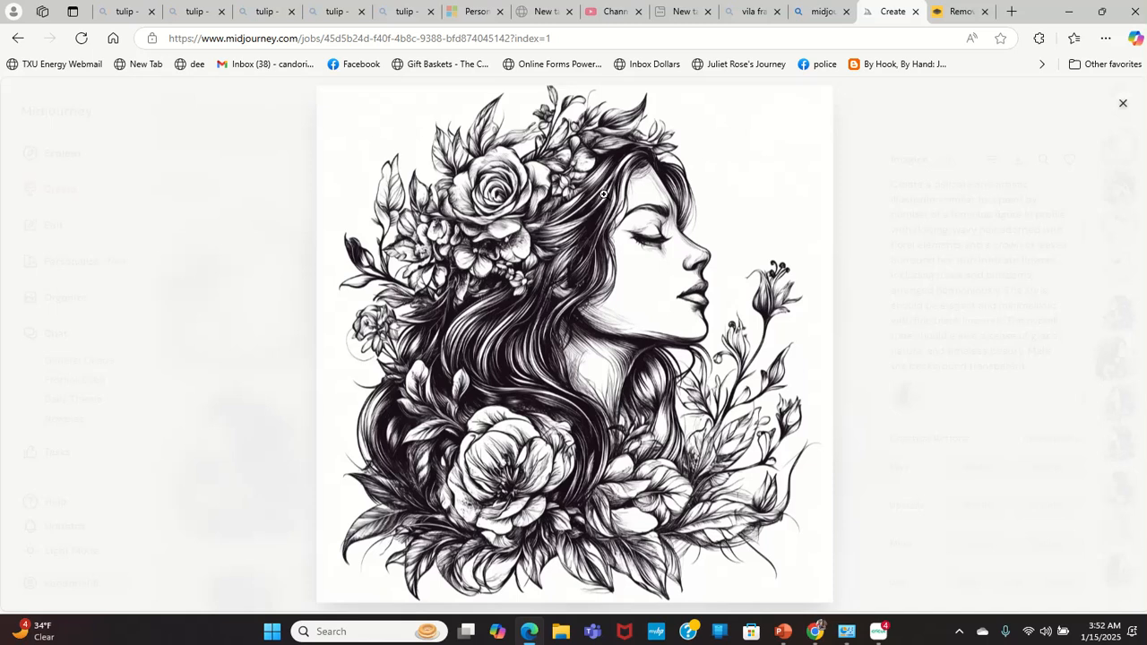
{"action": "right_click", "coordinate": [568, 157]}
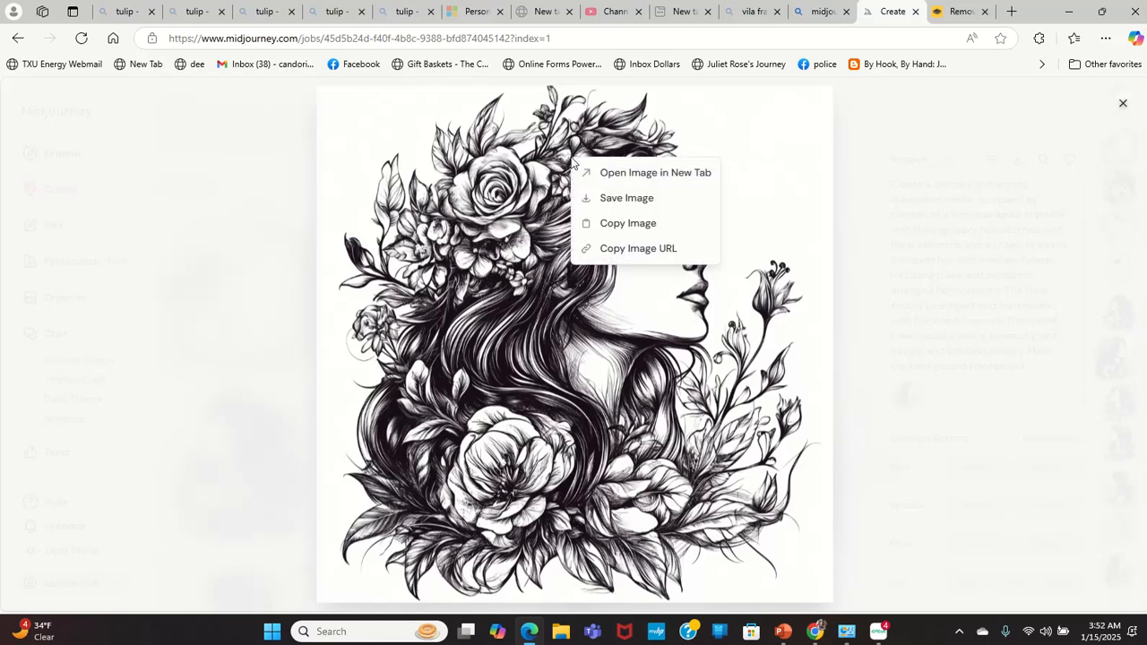
{"action": "left_click", "coordinate": [612, 198]}
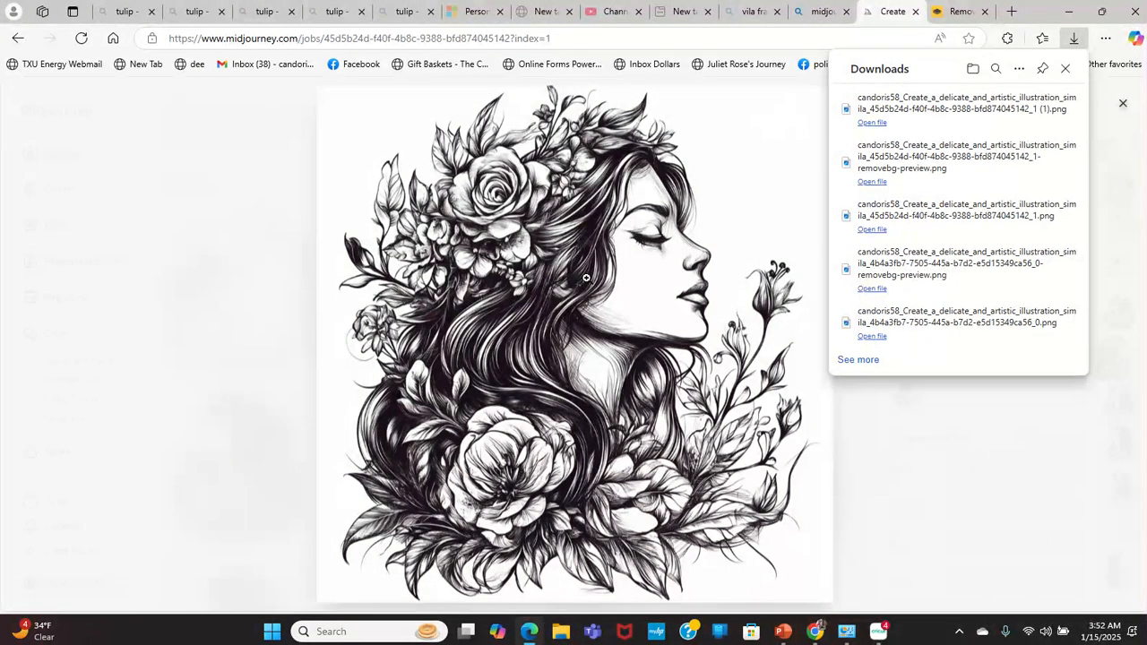
Step: Switch to remove.bg, remove the background of the newly saved portrait ending in "142_1 (1)", and download the 500 × 500 px result
{"action": "left_click", "coordinate": [947, 16]}
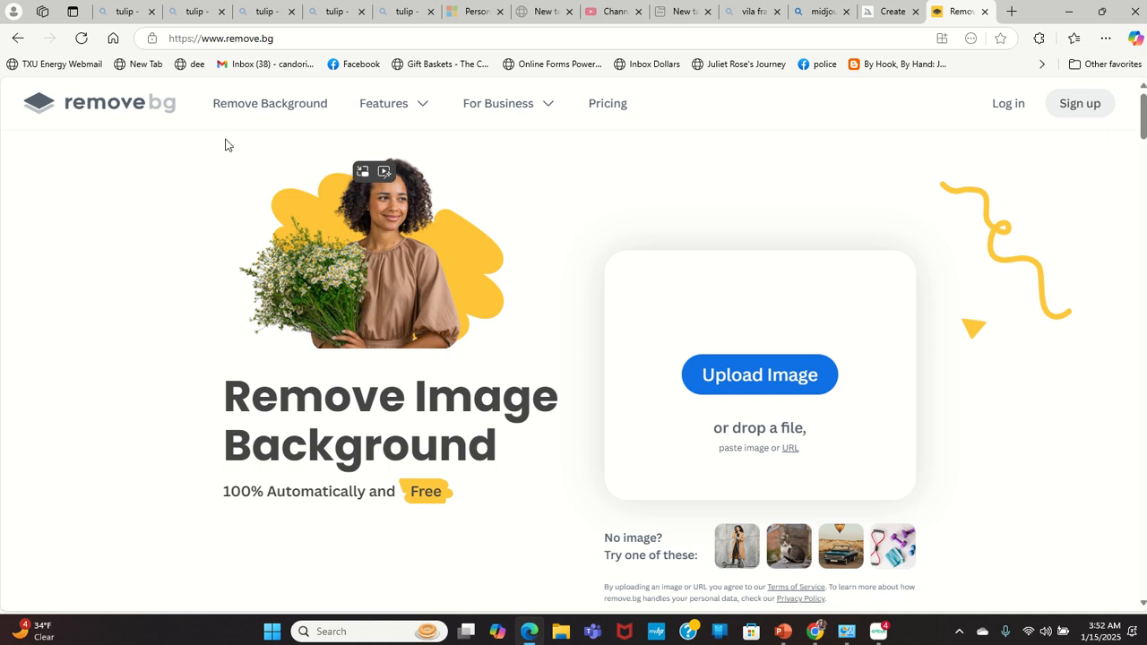
{"action": "left_click", "coordinate": [789, 377]}
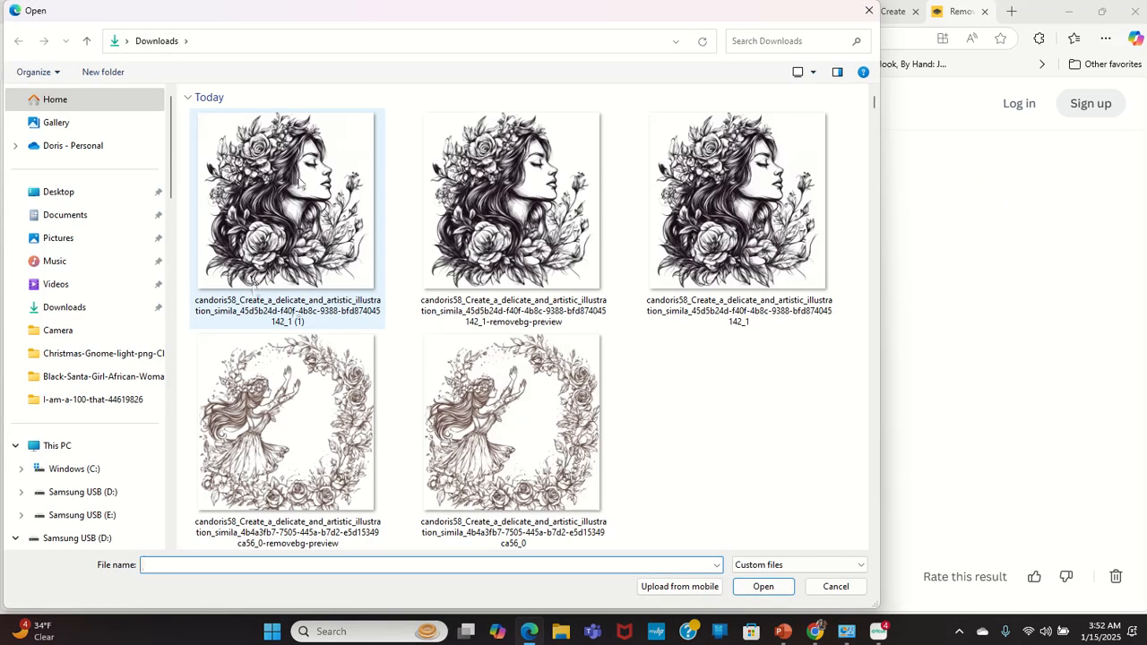
{"action": "left_click", "coordinate": [299, 177]}
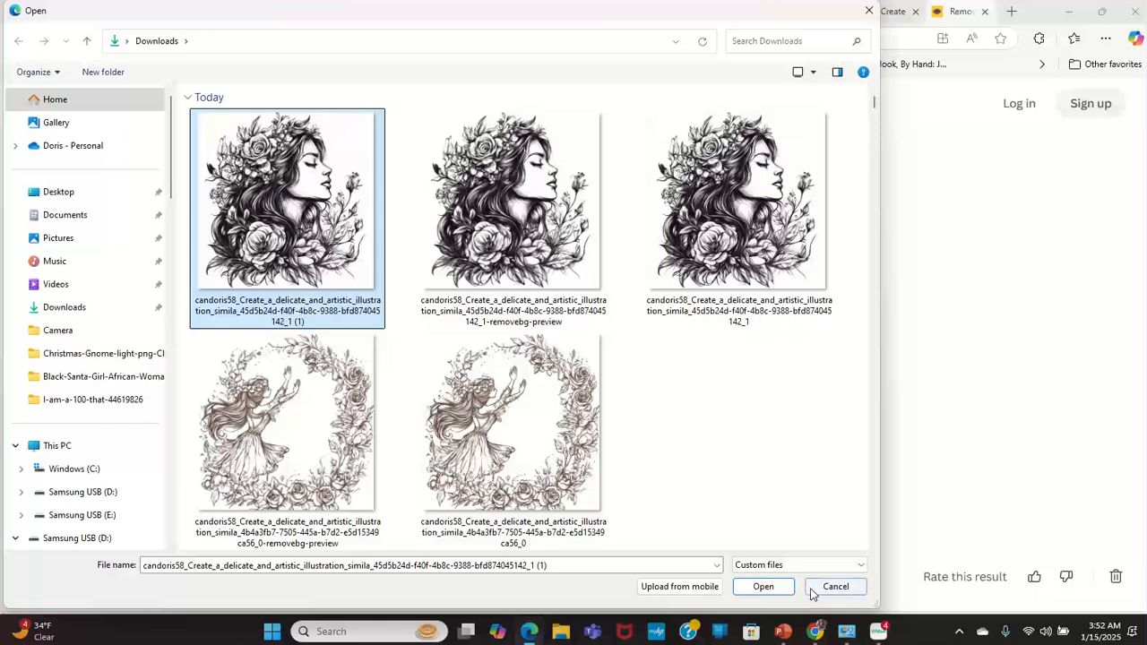
{"action": "left_click", "coordinate": [764, 587]}
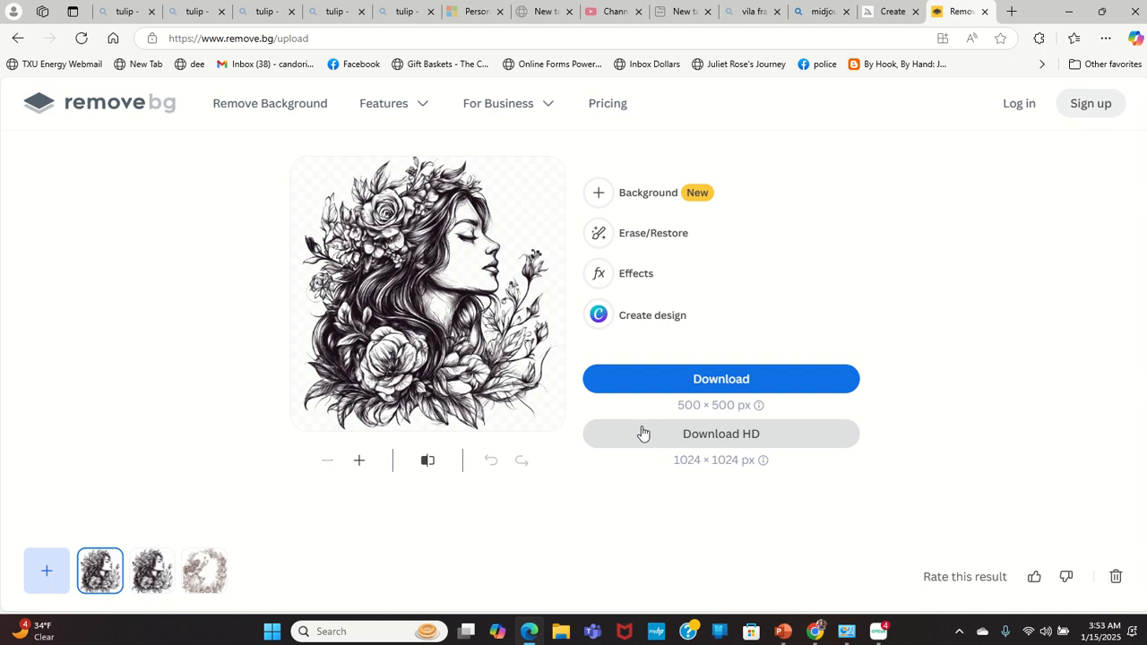
{"action": "left_click", "coordinate": [728, 381]}
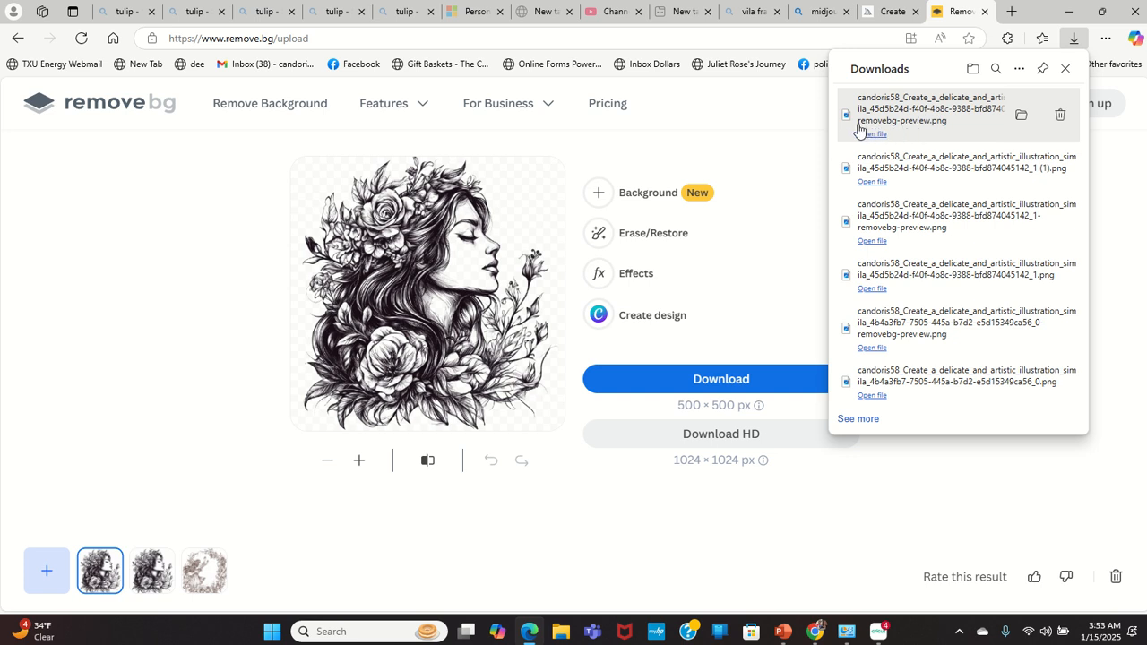
Step: Switch to Cricut Design Space and load the newest removebg-preview portrait from Downloads as an image upload
{"action": "left_click", "coordinate": [190, 278]}
{"action": "left_click", "coordinate": [878, 631]}
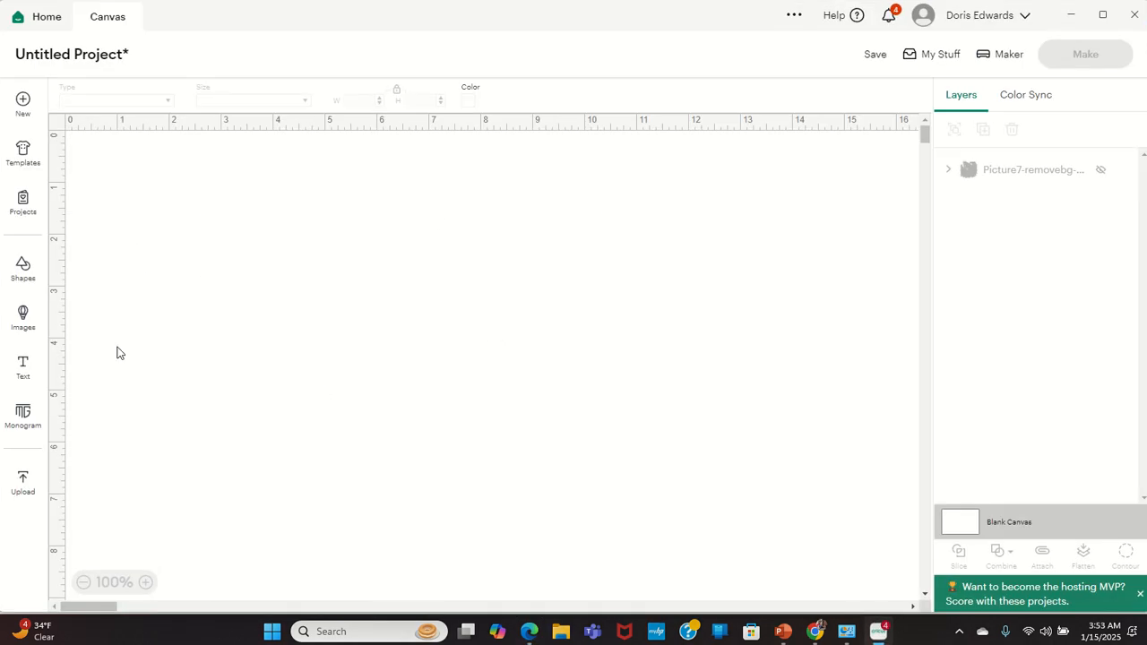
{"action": "left_click", "coordinate": [21, 485]}
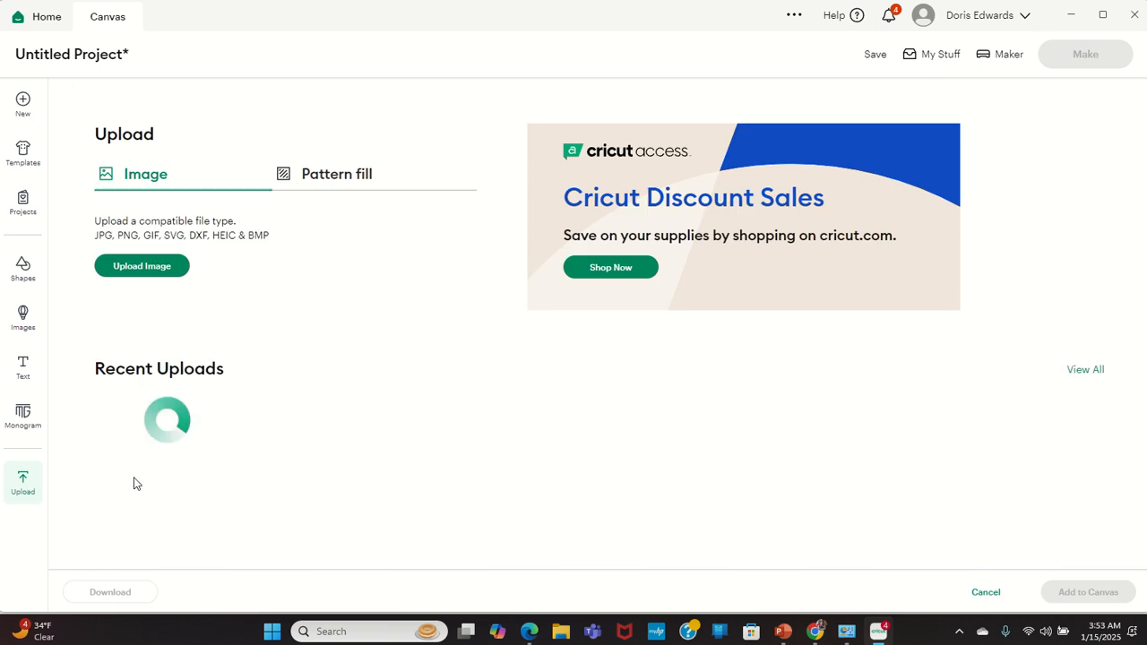
{"action": "left_click", "coordinate": [161, 266]}
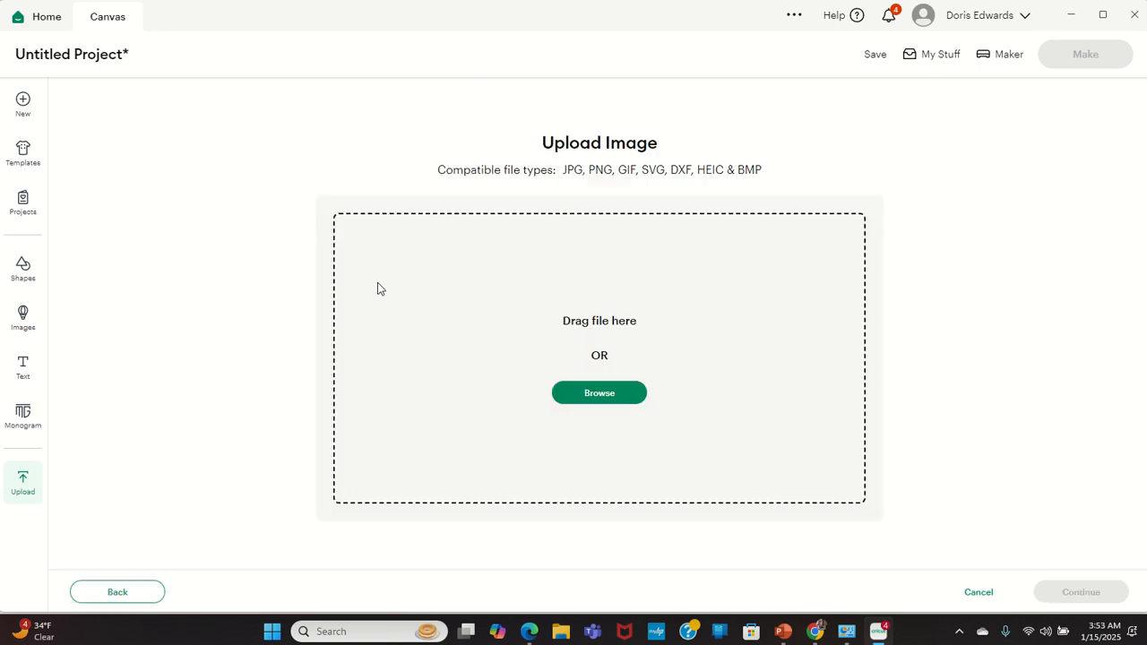
{"action": "left_click", "coordinate": [606, 393]}
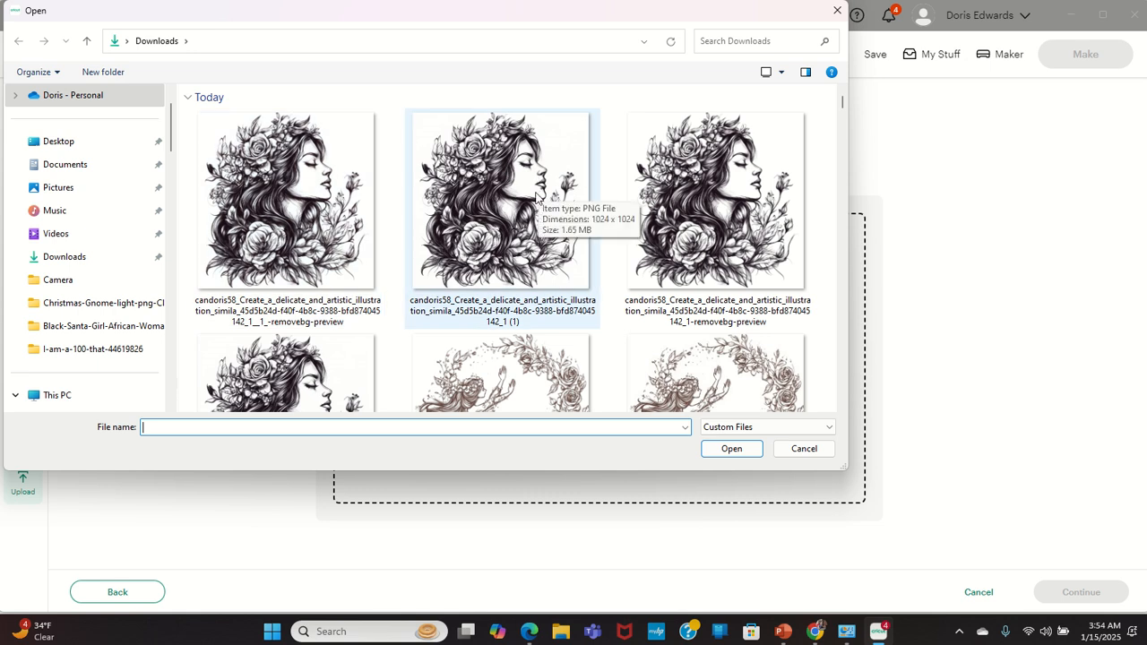
{"action": "left_click", "coordinate": [314, 183]}
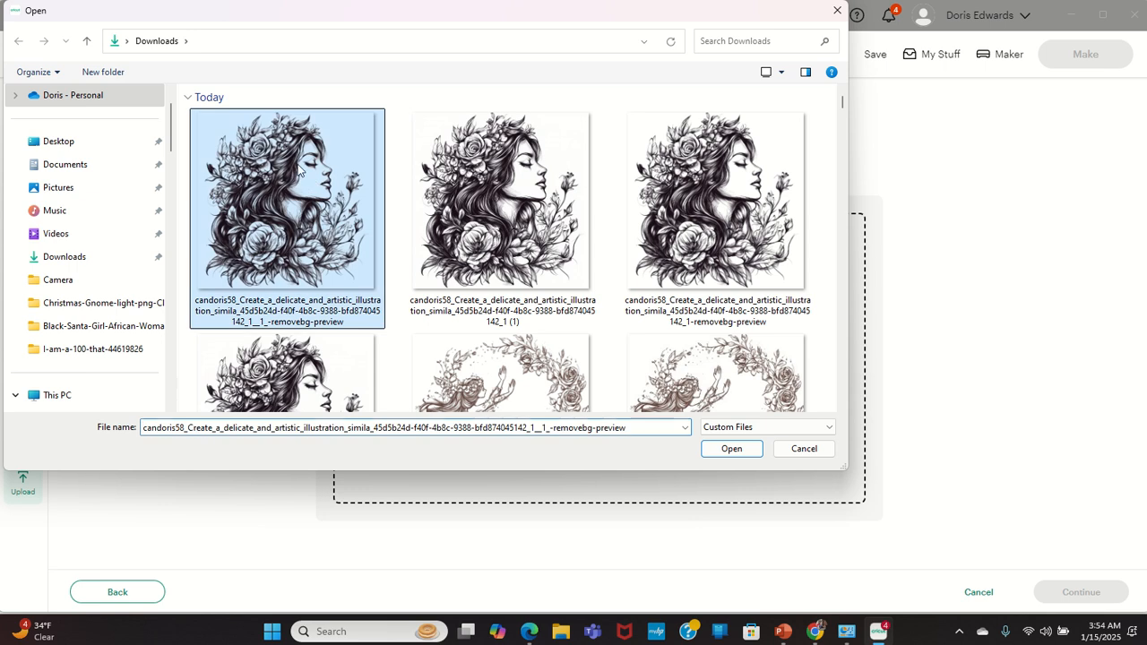
{"action": "left_click", "coordinate": [731, 449]}
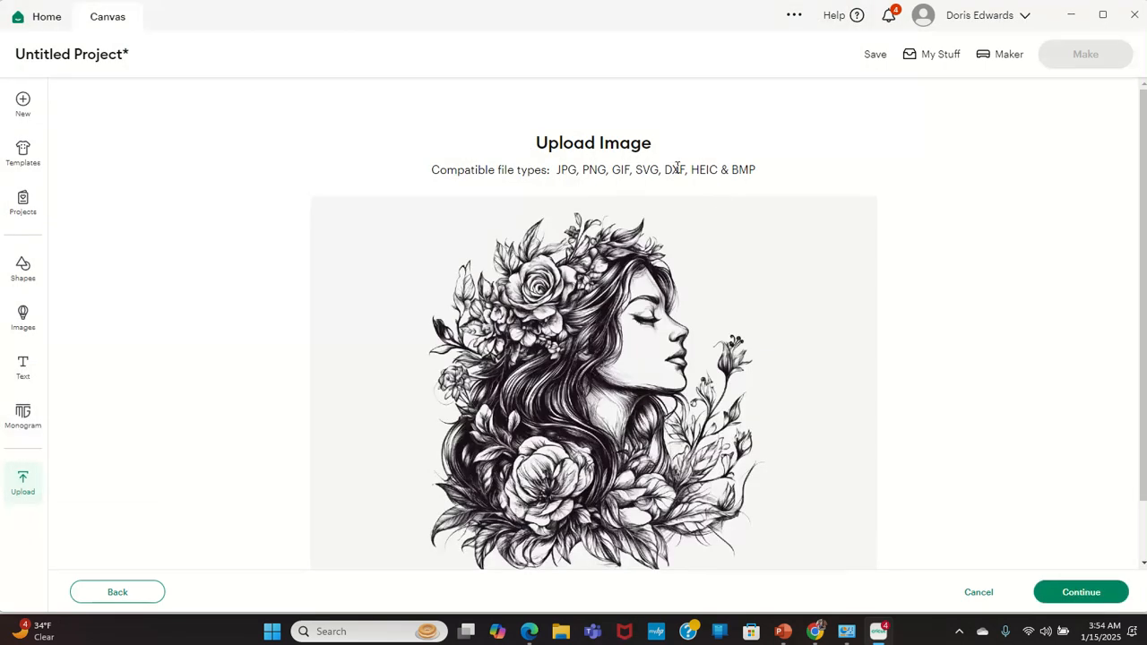
Step: Accept the portrait without further background removal and upload it to the canvas as a Single Layer image
{"action": "left_click", "coordinate": [1062, 593]}
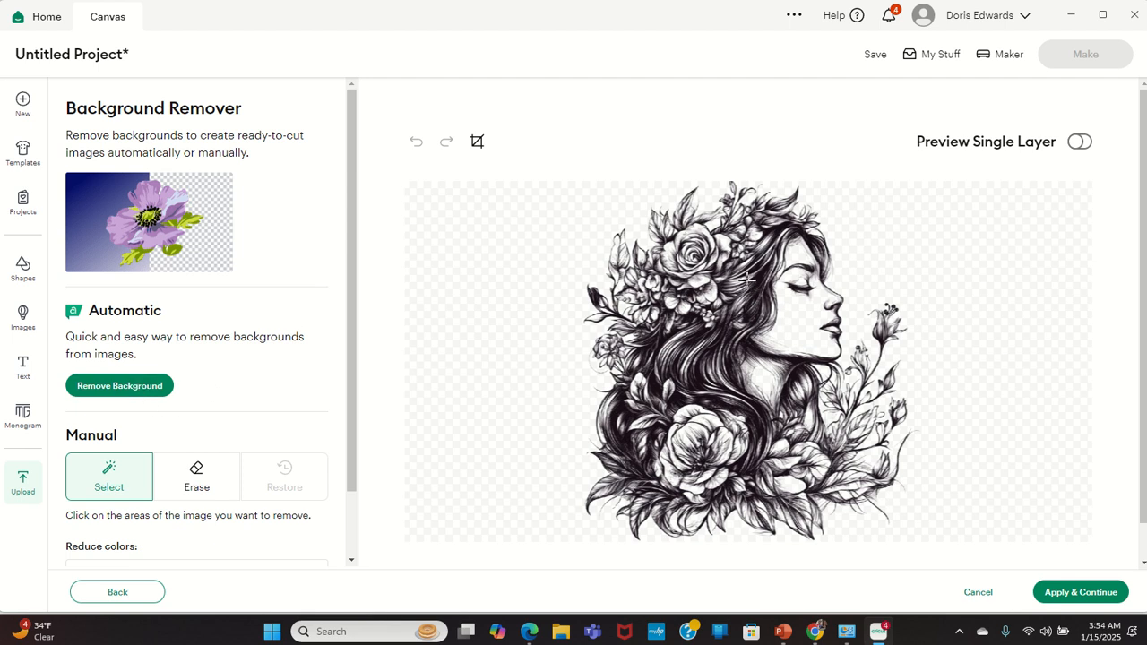
{"action": "left_click", "coordinate": [1108, 595]}
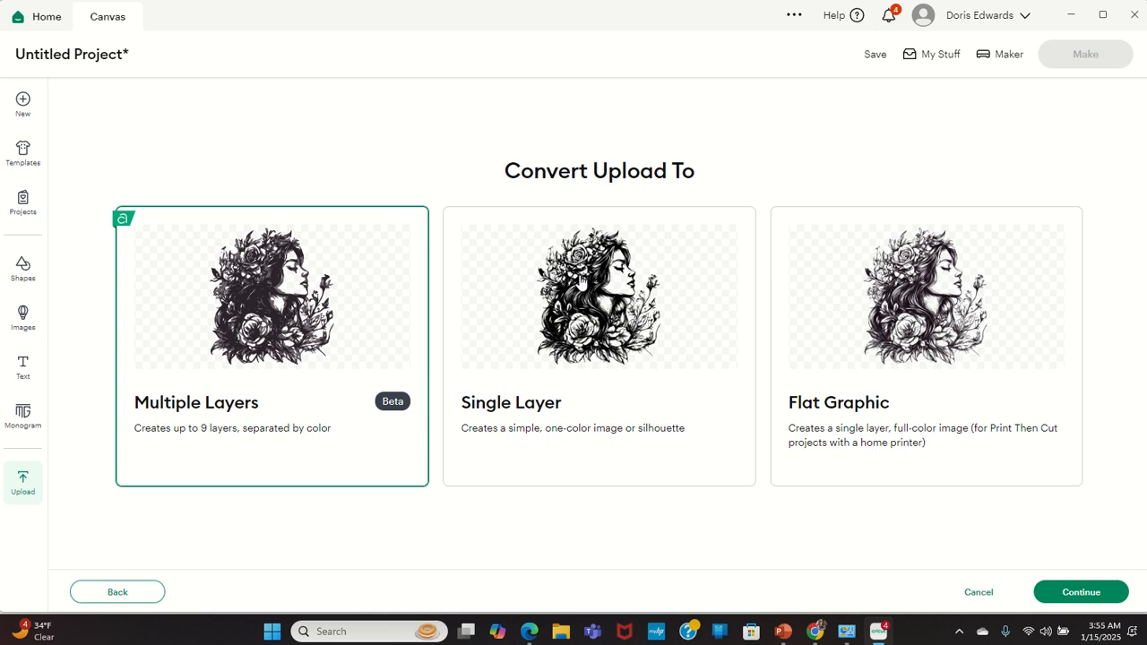
{"action": "left_click", "coordinate": [638, 278]}
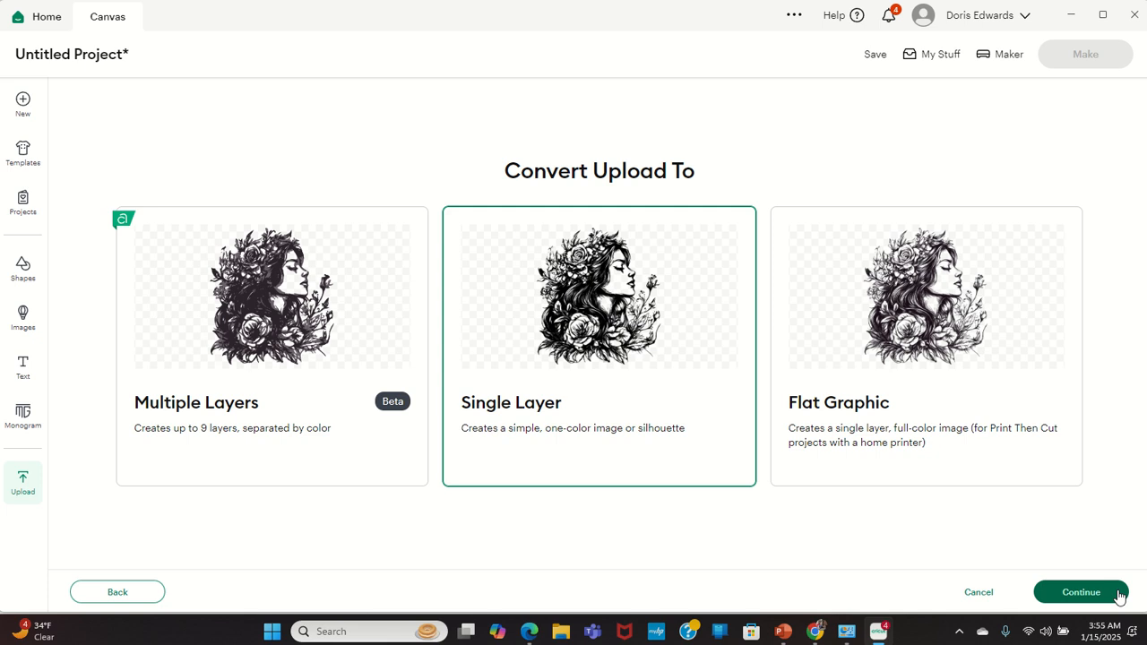
{"action": "left_click", "coordinate": [1117, 595]}
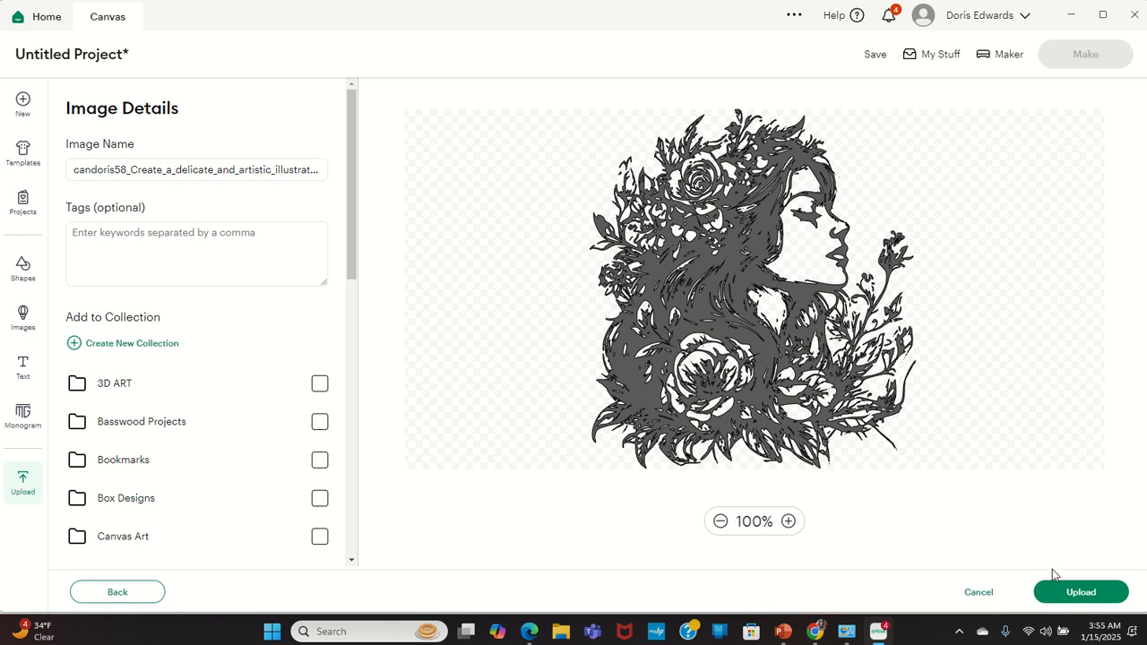
{"action": "left_click", "coordinate": [1080, 595]}
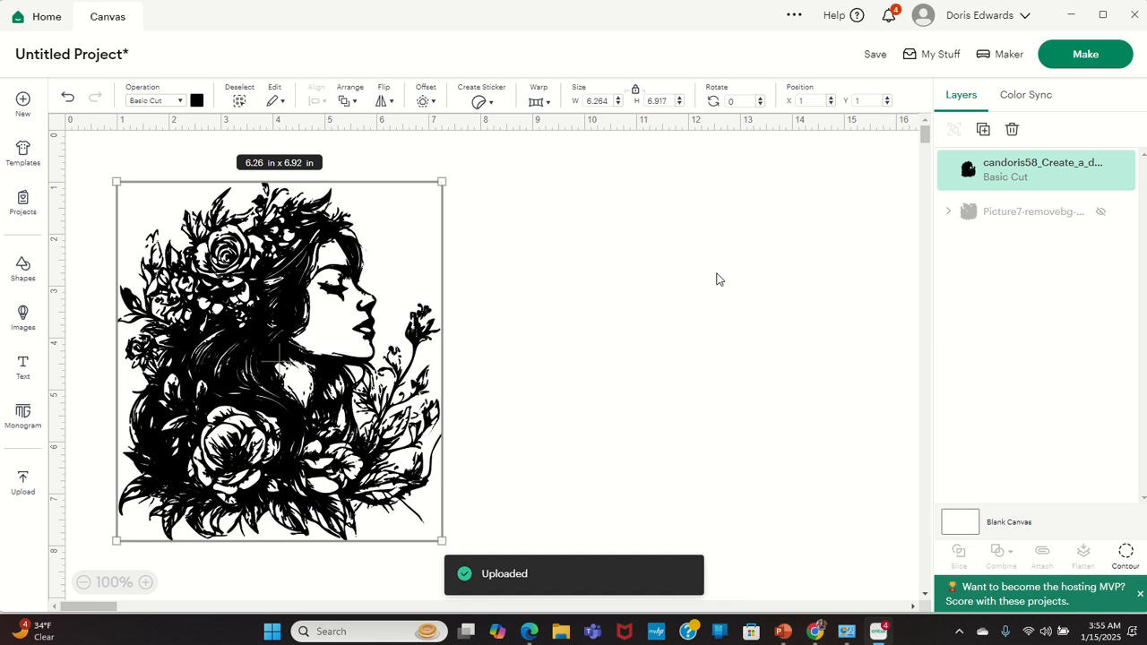
Step: Duplicate the portrait and place the copy beside the original, level with it, at about X 7.708 and Y 1
{"action": "right_click", "coordinate": [320, 254]}
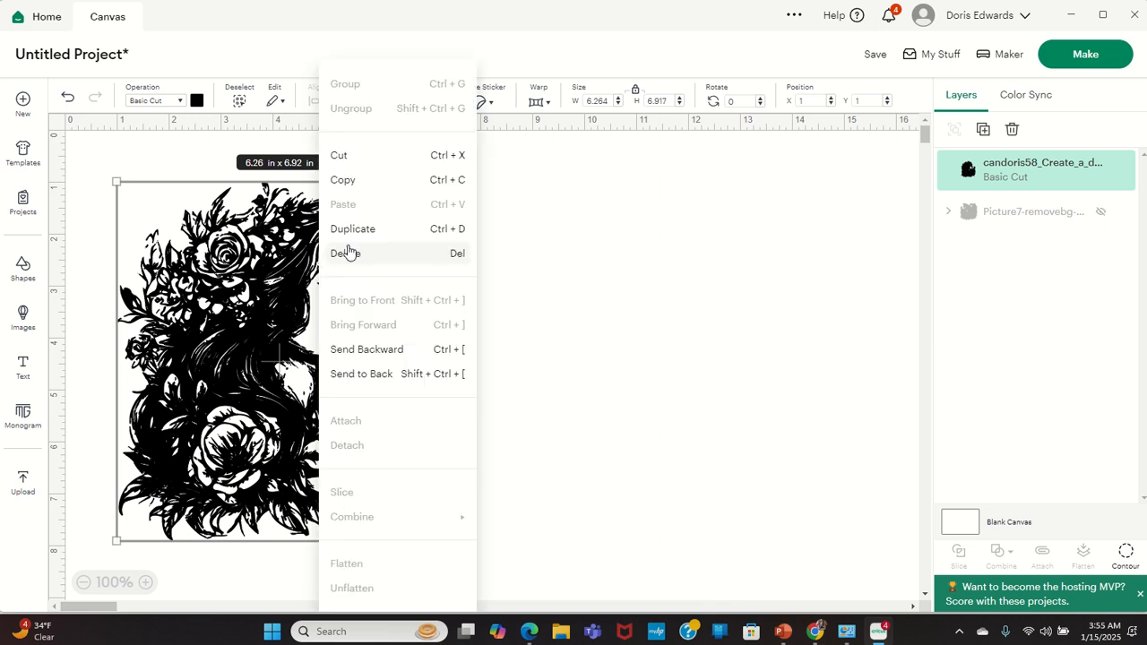
{"action": "left_click", "coordinate": [372, 230]}
{"action": "left_click_drag", "start_coordinate": [309, 385], "coordinate": [643, 360]}
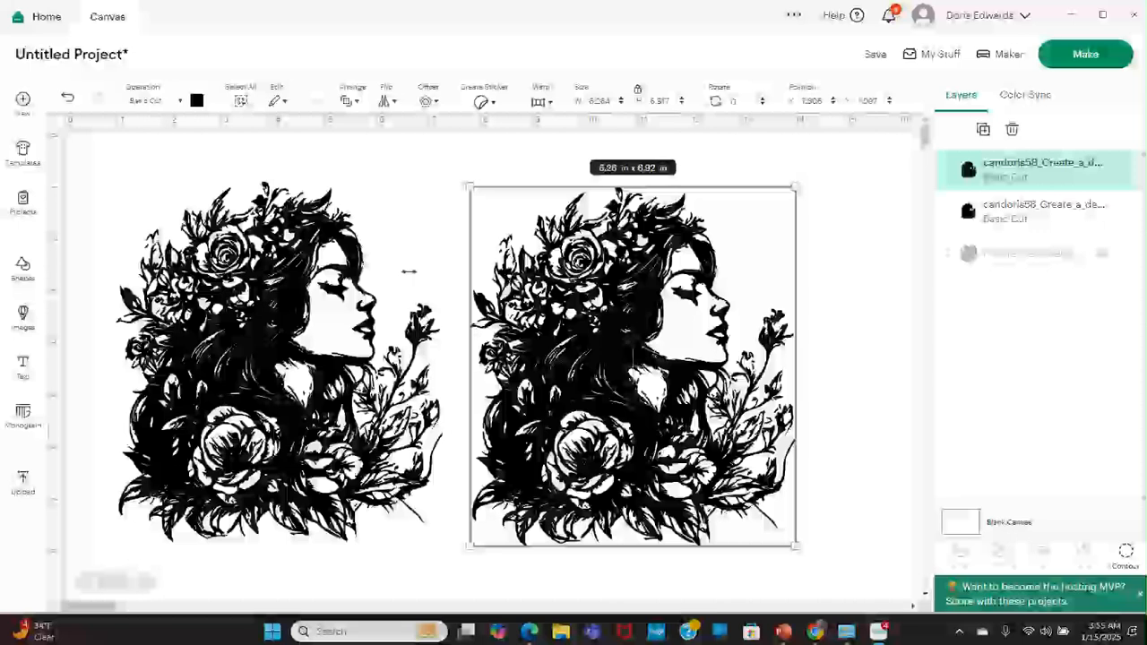
{"action": "left_click", "coordinate": [251, 398]}
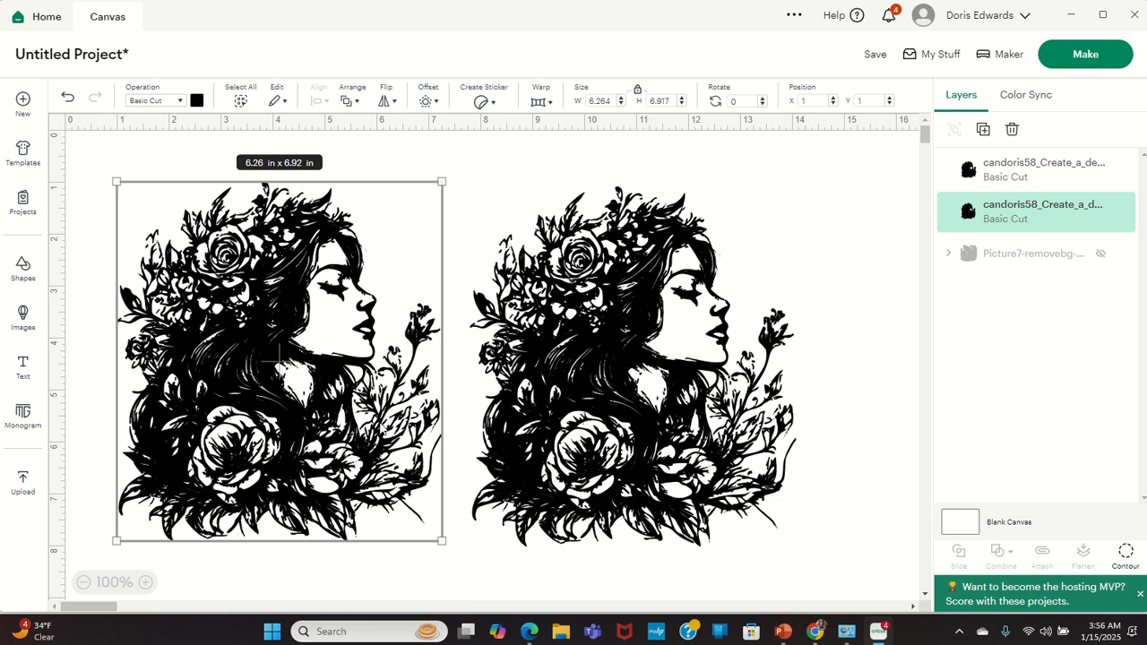
{"action": "left_click", "coordinate": [631, 299]}
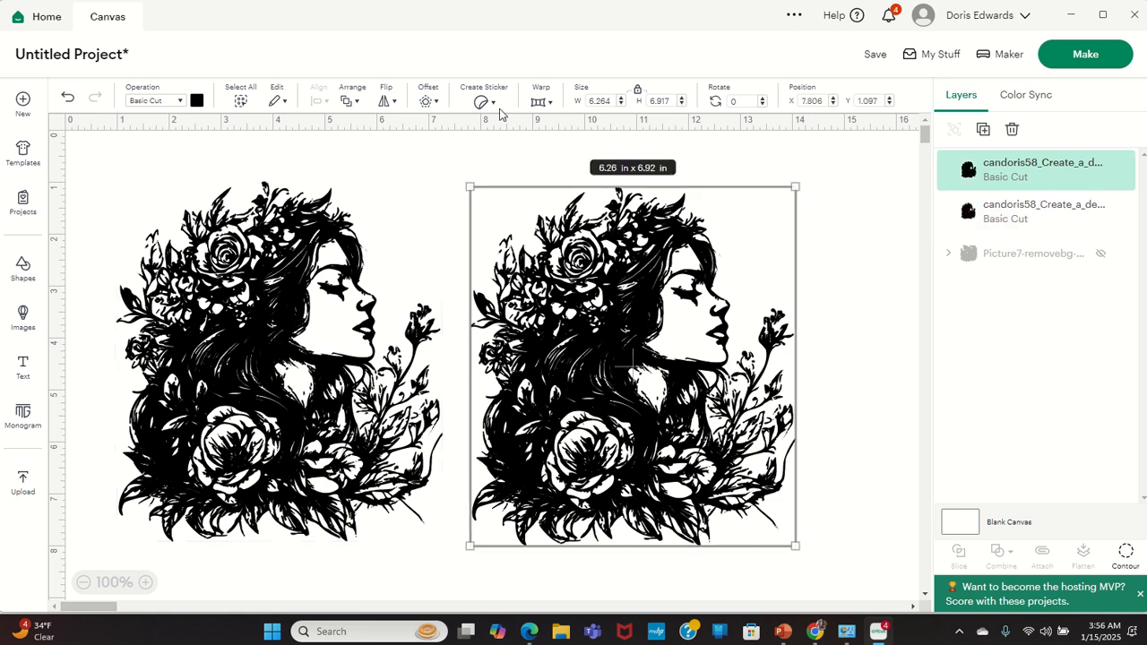
{"action": "left_click_drag", "start_coordinate": [633, 356], "coordinate": [627, 351]}
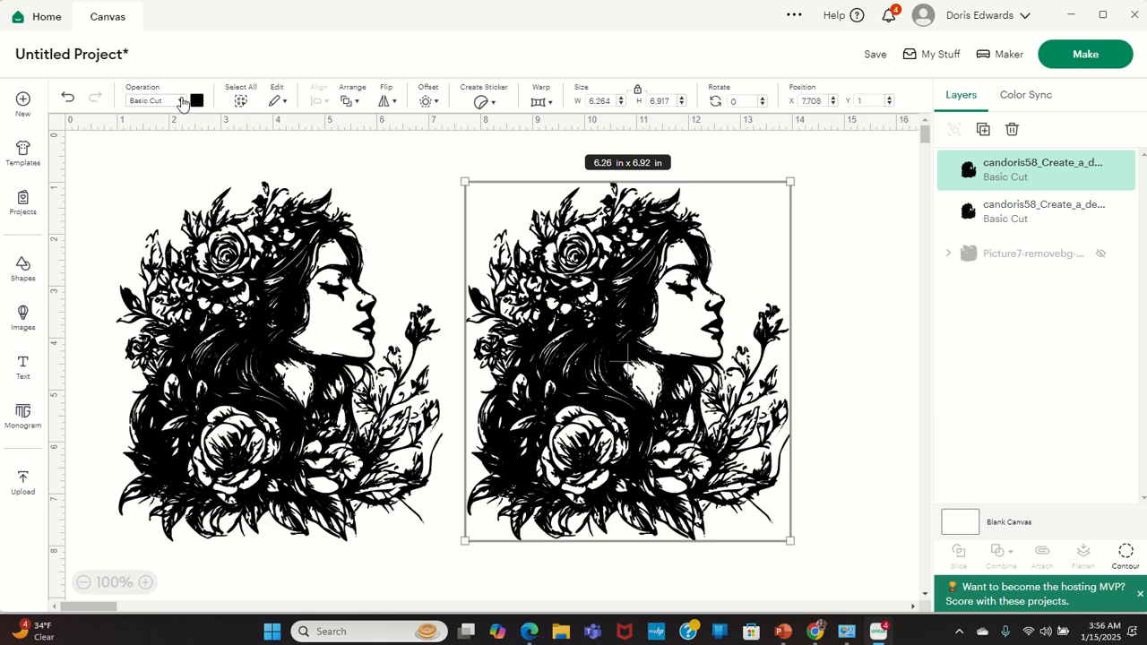
Step: Change the duplicated portrait's operation to Pen and deselect it to show its draw outlines
{"action": "left_click", "coordinate": [175, 100]}
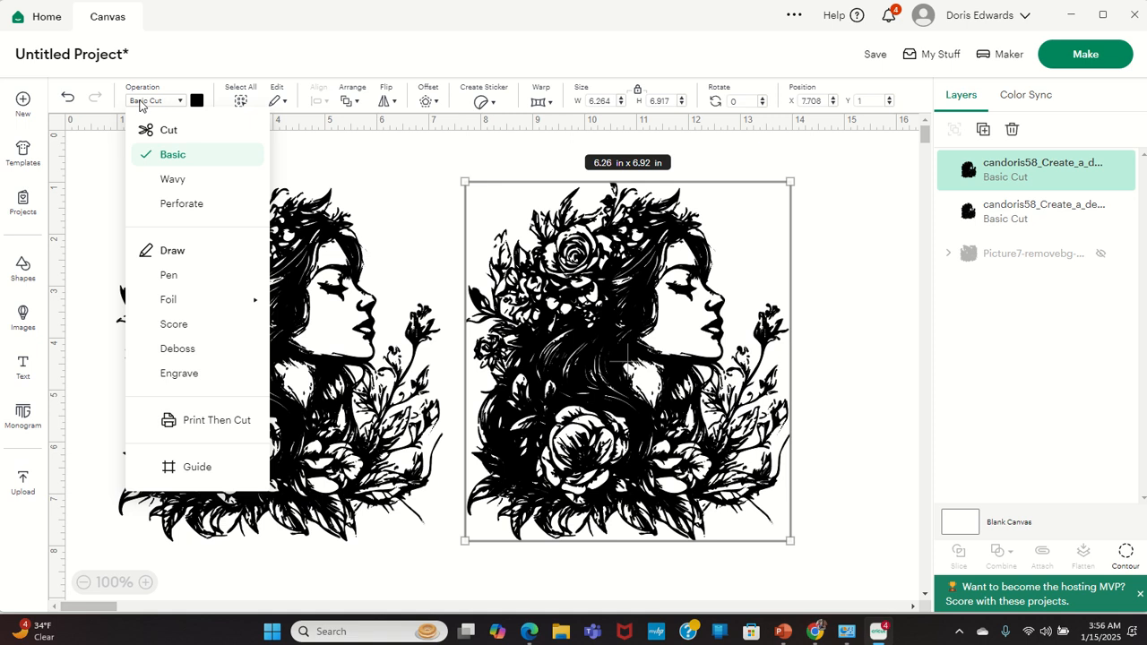
{"action": "left_click", "coordinate": [170, 275]}
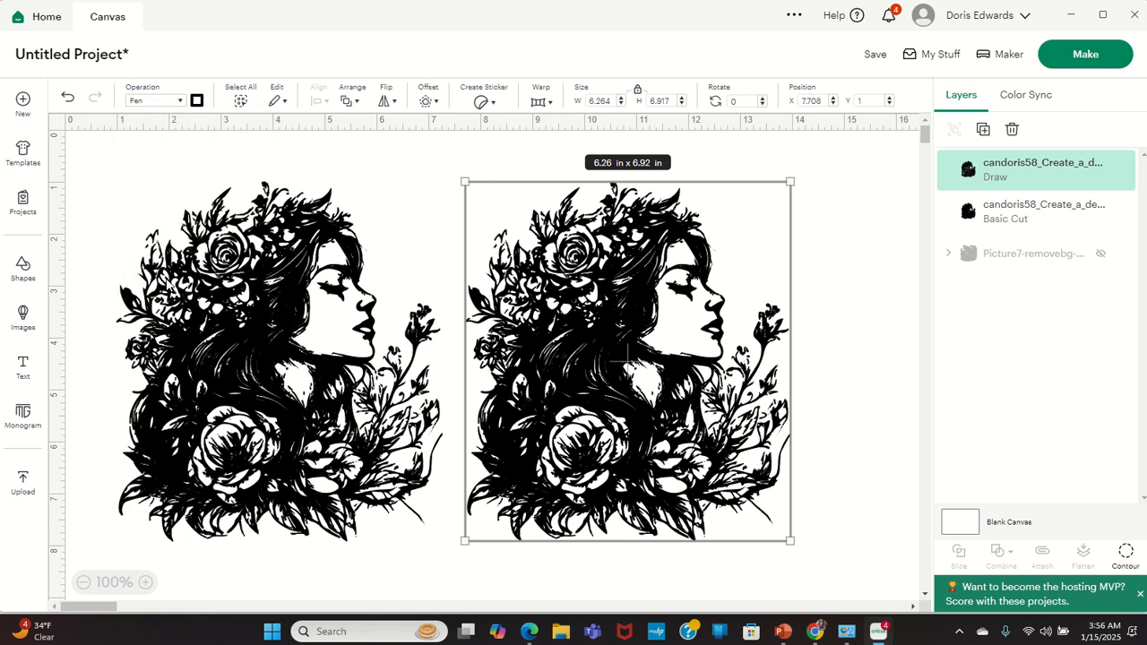
{"action": "left_click", "coordinate": [842, 238]}
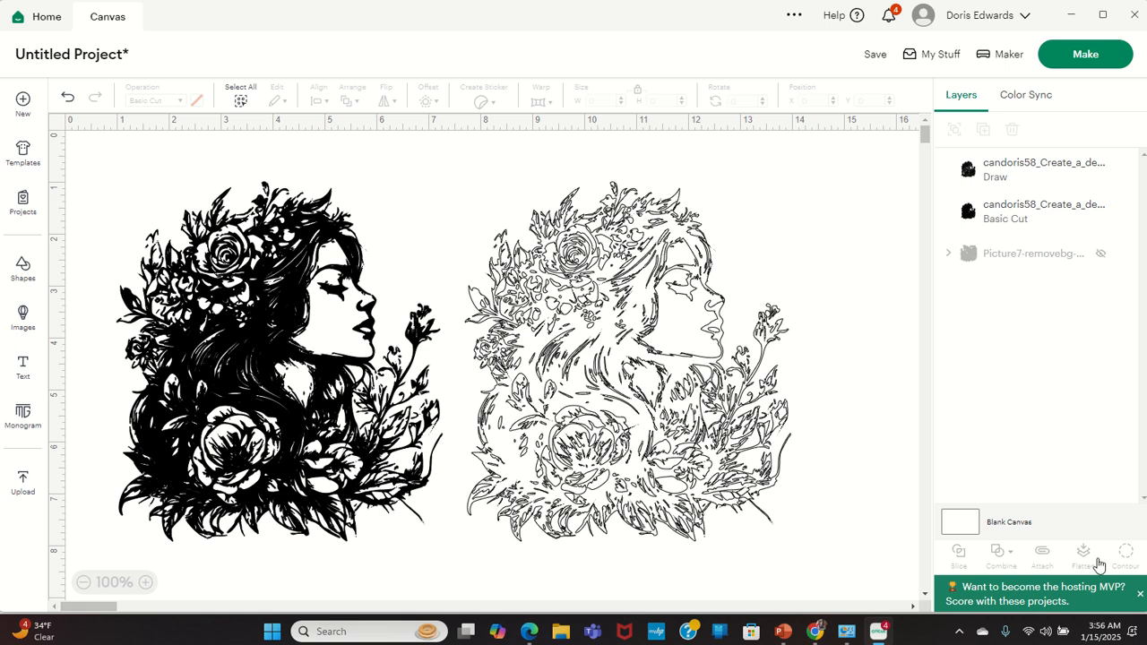
Step: Dismiss the promotional banner and set the outlined portrait's pen color to Deep Teal (Infusible Ink)
{"action": "left_click", "coordinate": [1142, 594]}
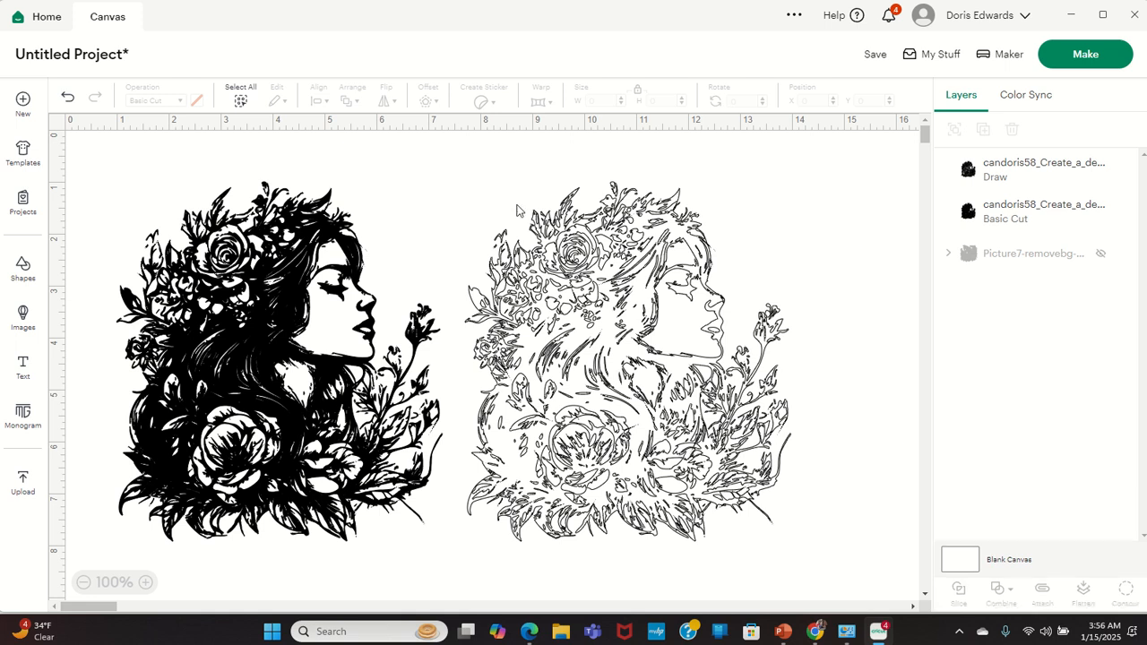
{"action": "left_click", "coordinate": [631, 330]}
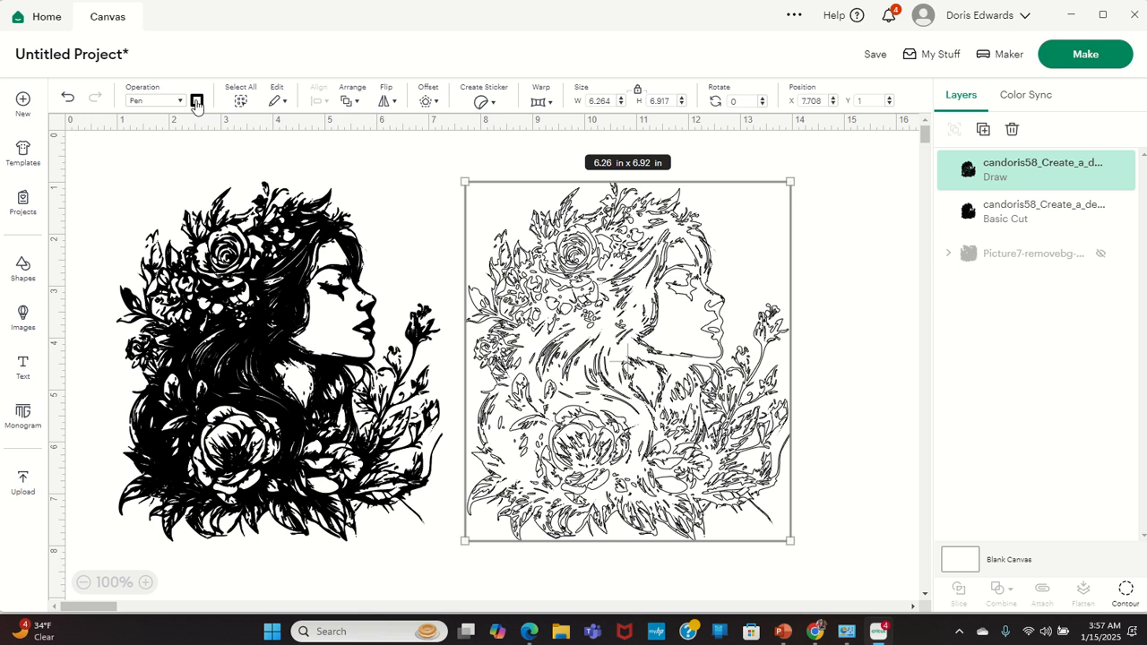
{"action": "left_click", "coordinate": [196, 100]}
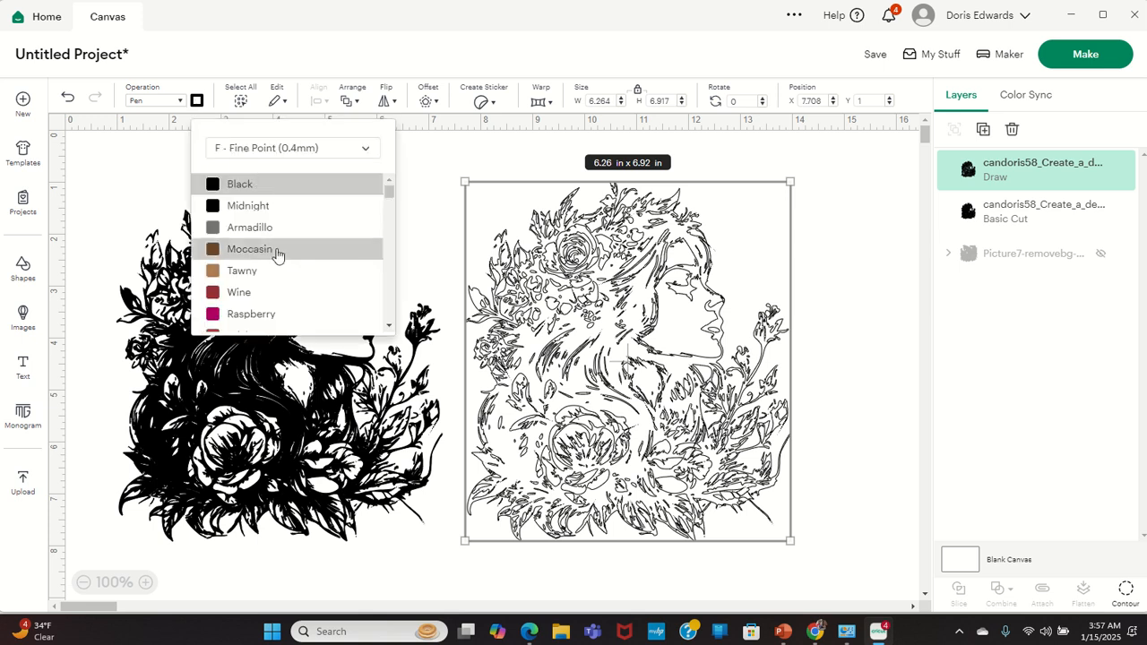
{"action": "scroll", "coordinate": [277, 256], "scroll_direction": "down", "scroll_amount": 3}
{"action": "scroll", "coordinate": [277, 256], "scroll_direction": "down", "scroll_amount": 15}
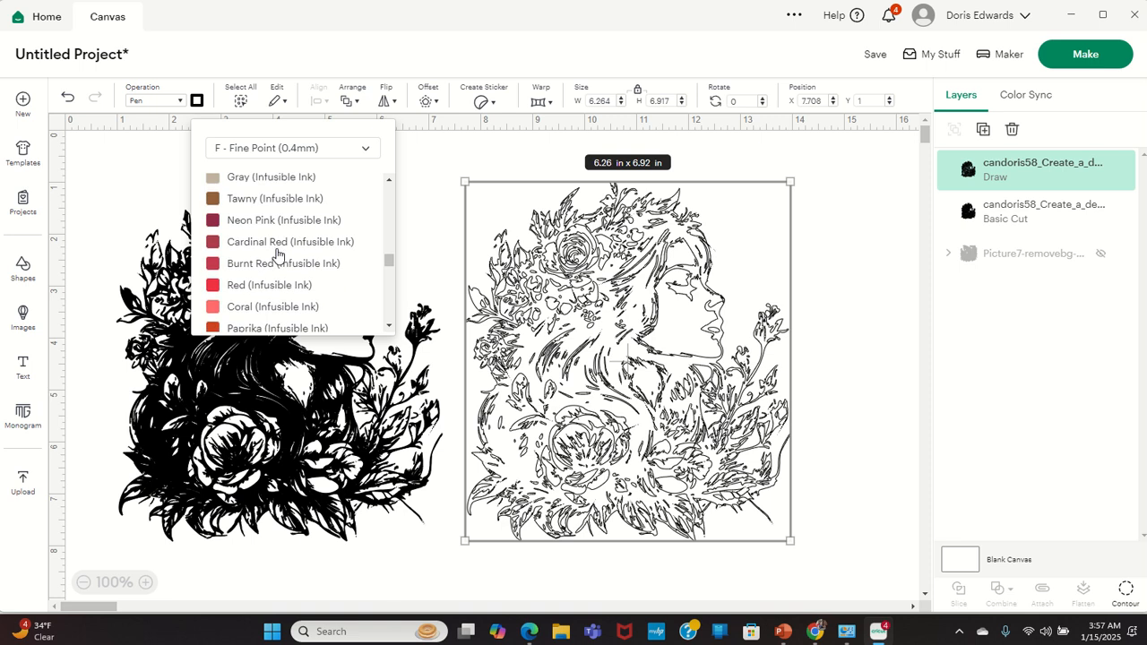
{"action": "scroll", "coordinate": [277, 255], "scroll_direction": "down", "scroll_amount": 5}
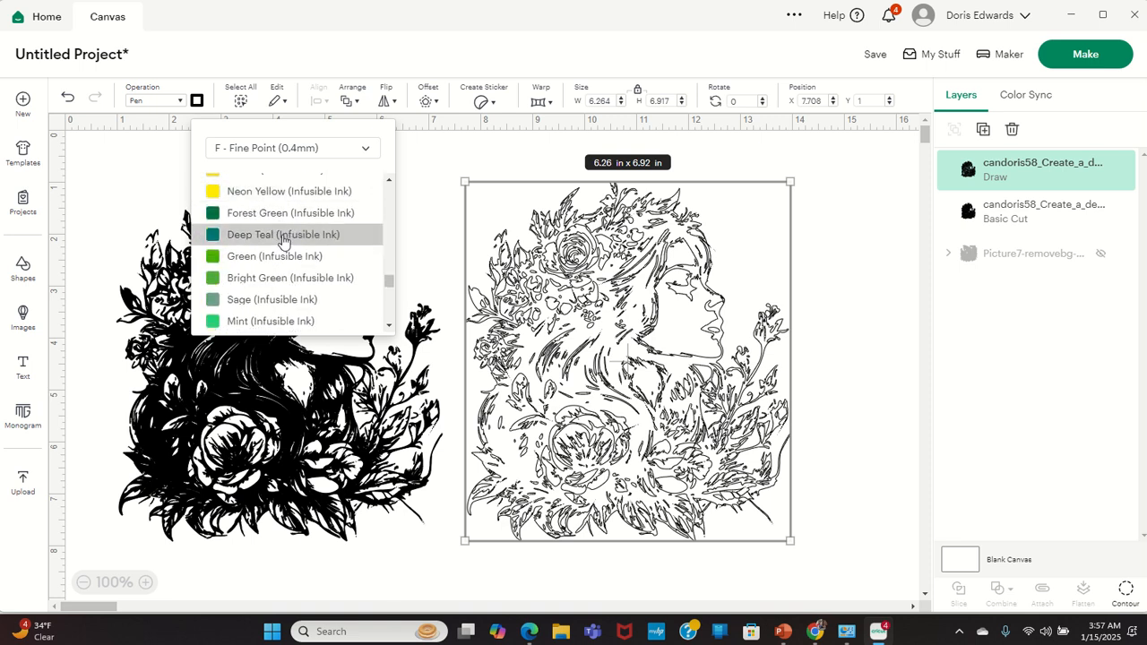
{"action": "left_click", "coordinate": [285, 237]}
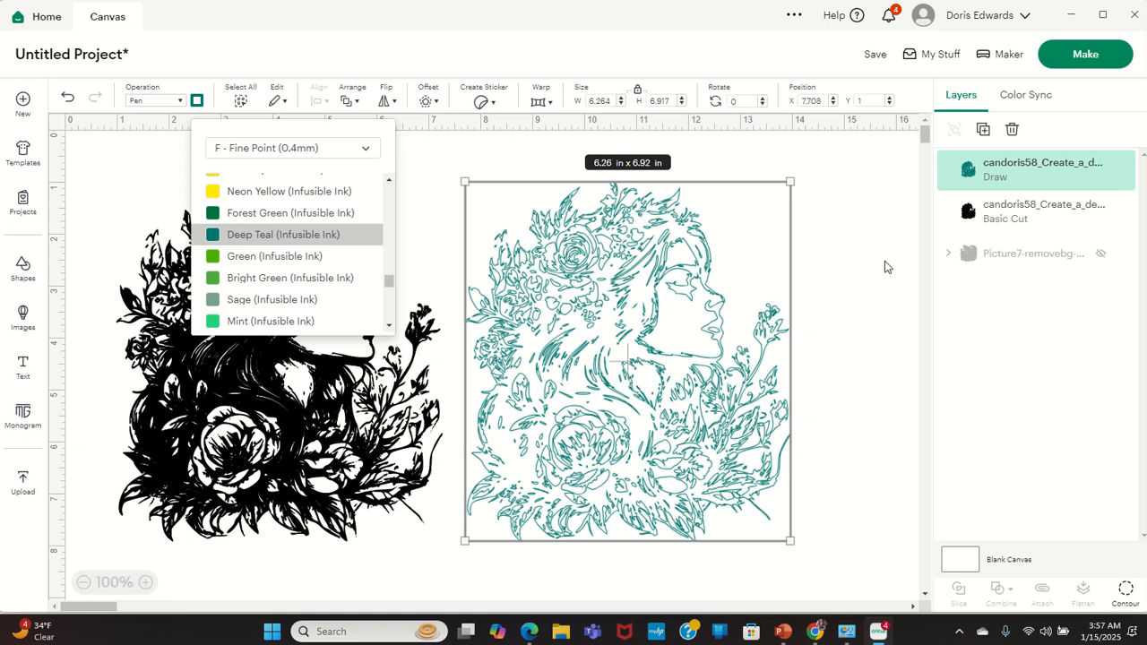
{"action": "left_click", "coordinate": [854, 266]}
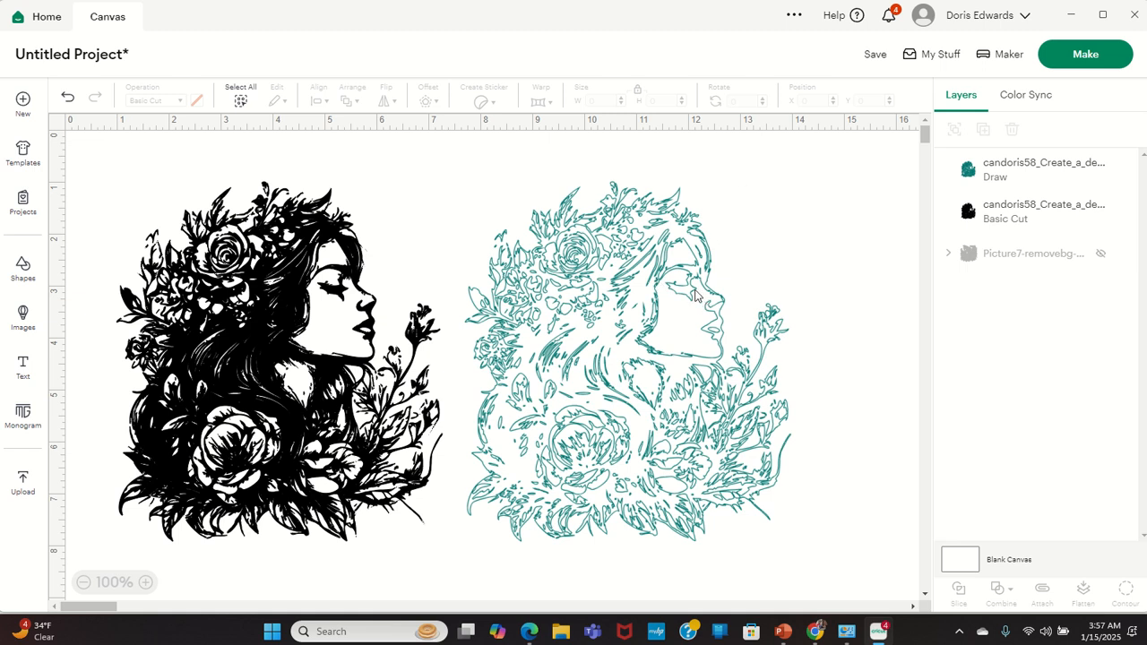
Step: Hide the black Basic Cut portrait so that only the teal draw version shows on the canvas
{"action": "left_click", "coordinate": [629, 224]}
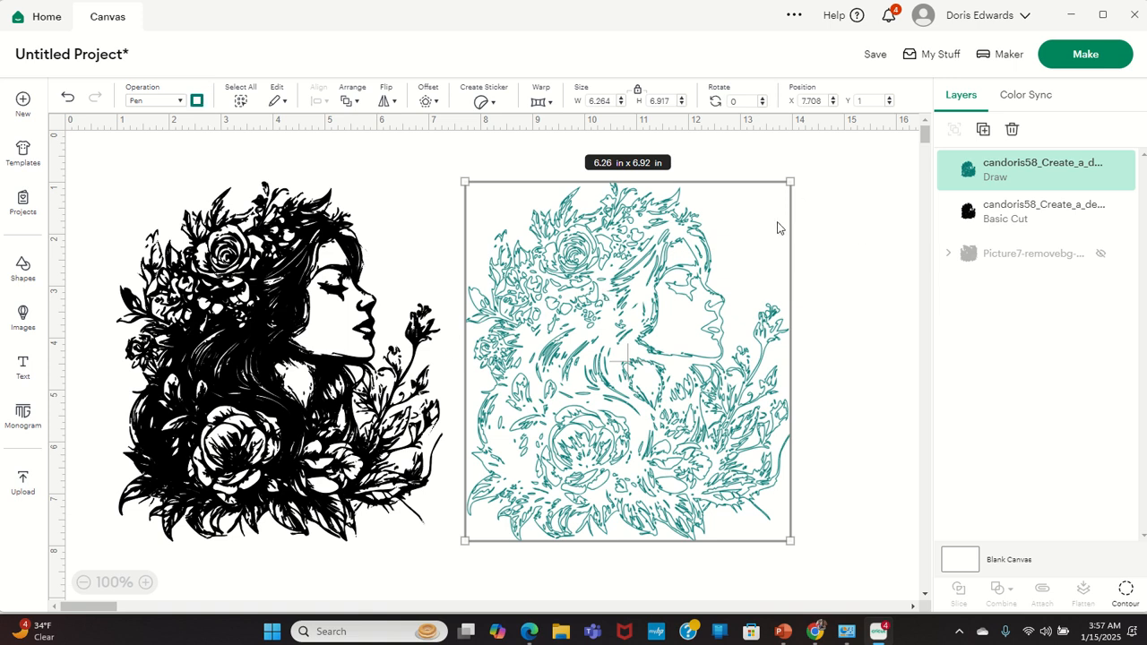
{"action": "left_click", "coordinate": [838, 254]}
{"action": "left_click", "coordinate": [643, 240]}
{"action": "left_click", "coordinate": [372, 371]}
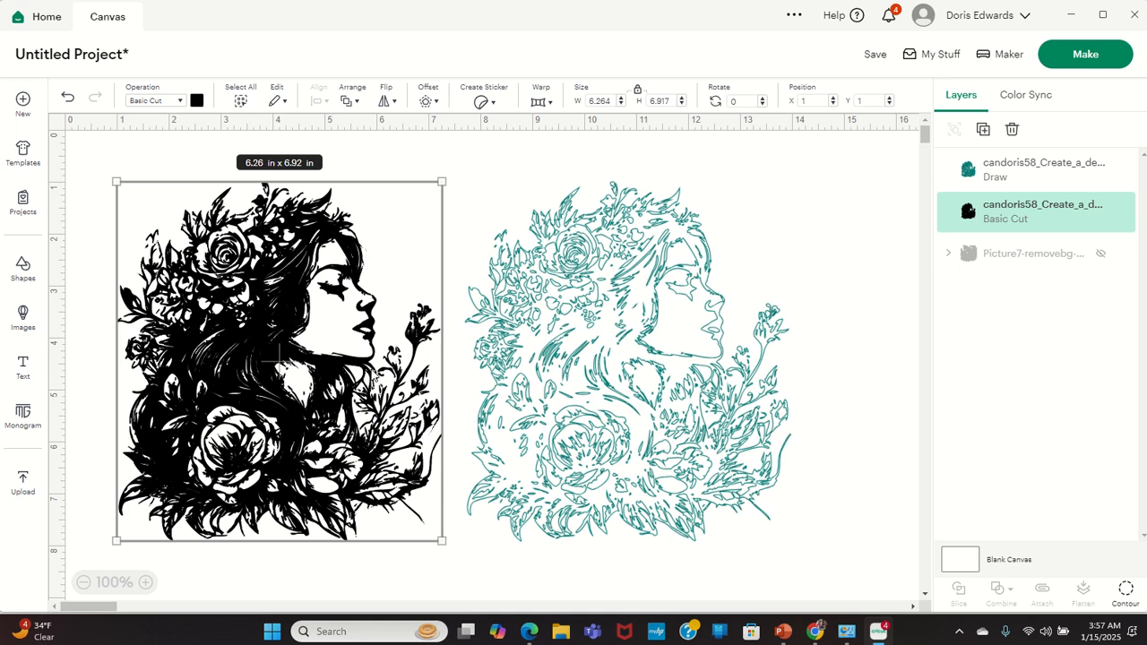
{"action": "left_click", "coordinate": [1100, 211]}
Step: Move the outlined portrait toward the middle of the canvas and enlarge it to about 8.19 × 9.05 in
{"action": "mouse_move", "coordinate": [568, 338]}
{"action": "left_mouse_down"}
{"action": "mouse_move", "coordinate": [374, 318]}
{"action": "mouse_move", "coordinate": [393, 371]}
{"action": "mouse_move", "coordinate": [456, 366]}
{"action": "left_mouse_up"}
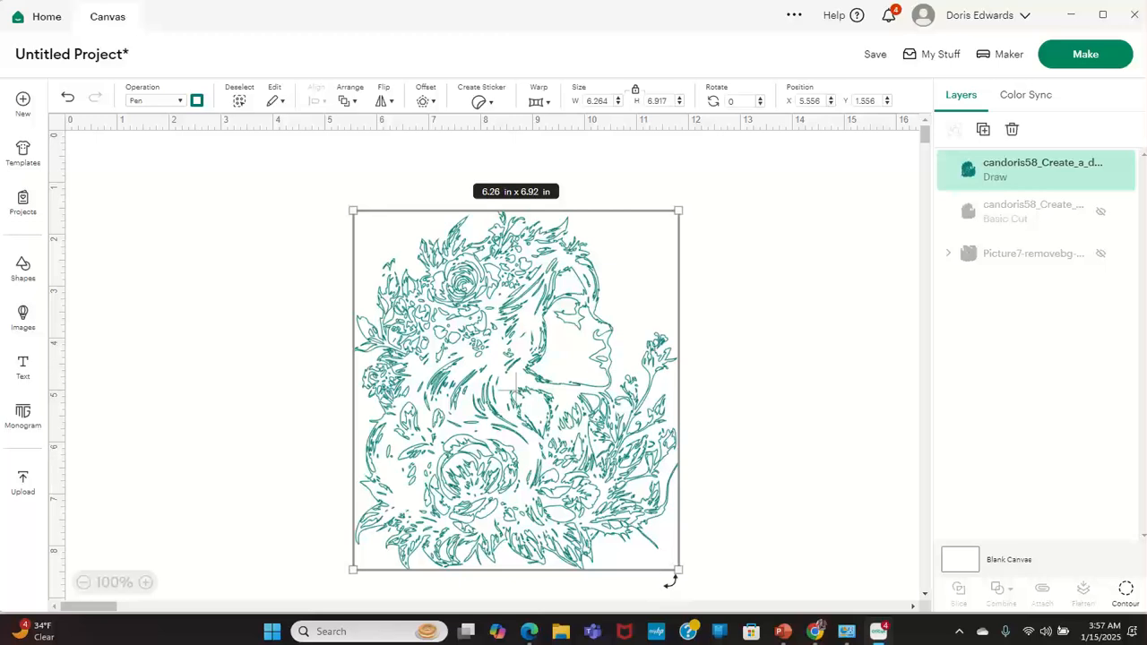
{"action": "left_click_drag", "start_coordinate": [678, 570], "coordinate": [776, 631]}
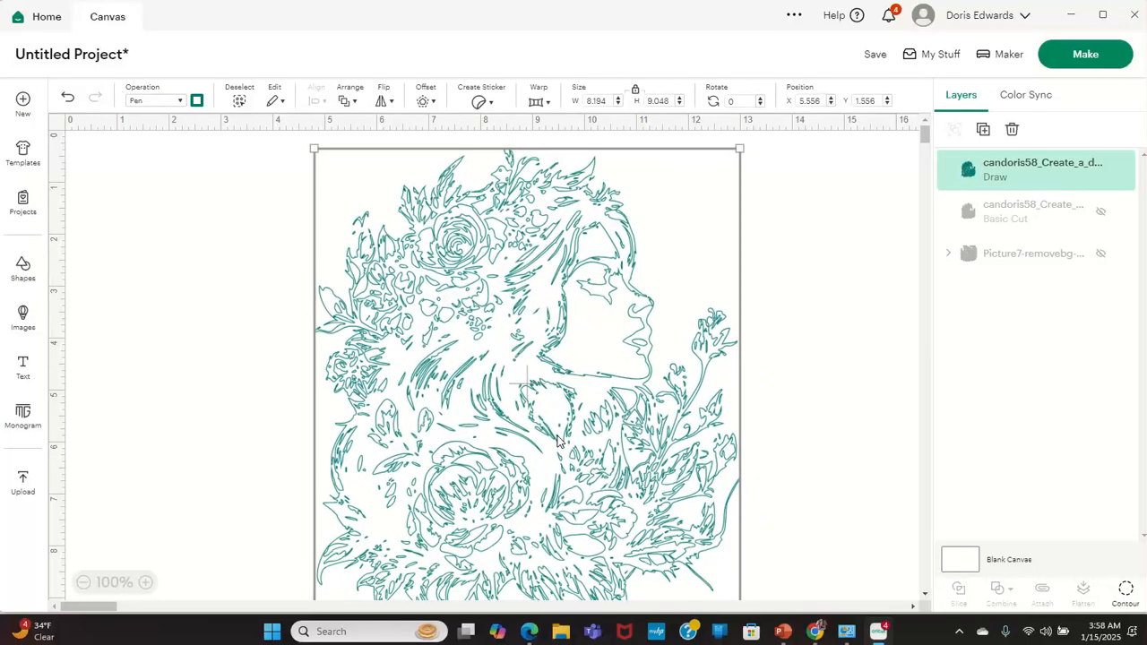
{"action": "left_click", "coordinate": [759, 322]}
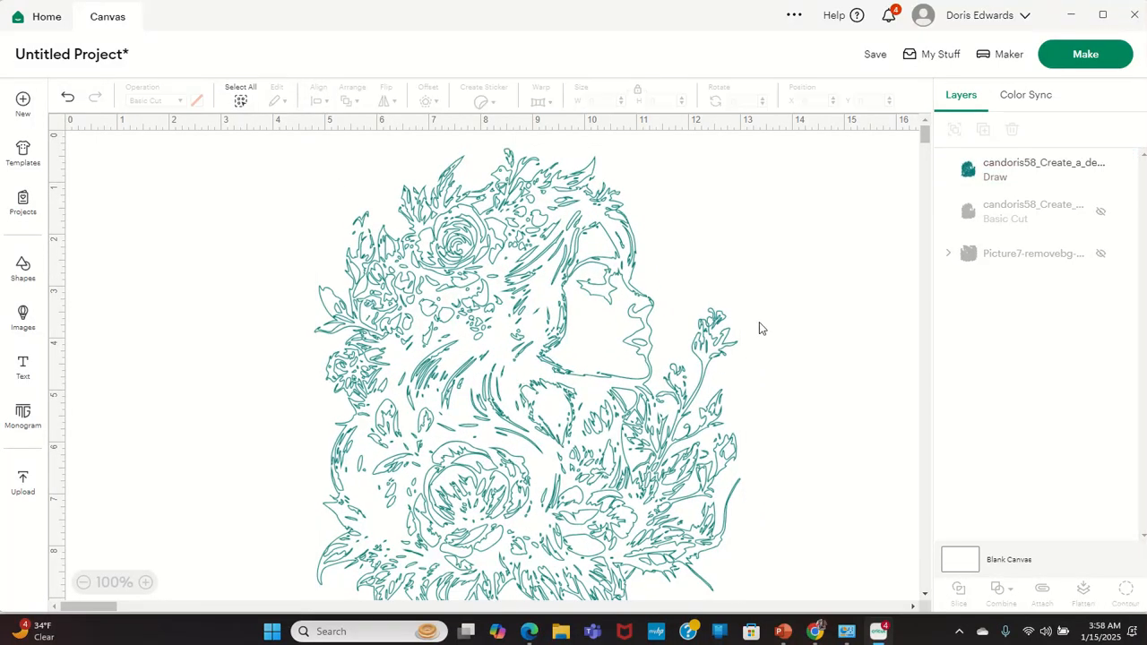
{"action": "left_click", "coordinate": [601, 338]}
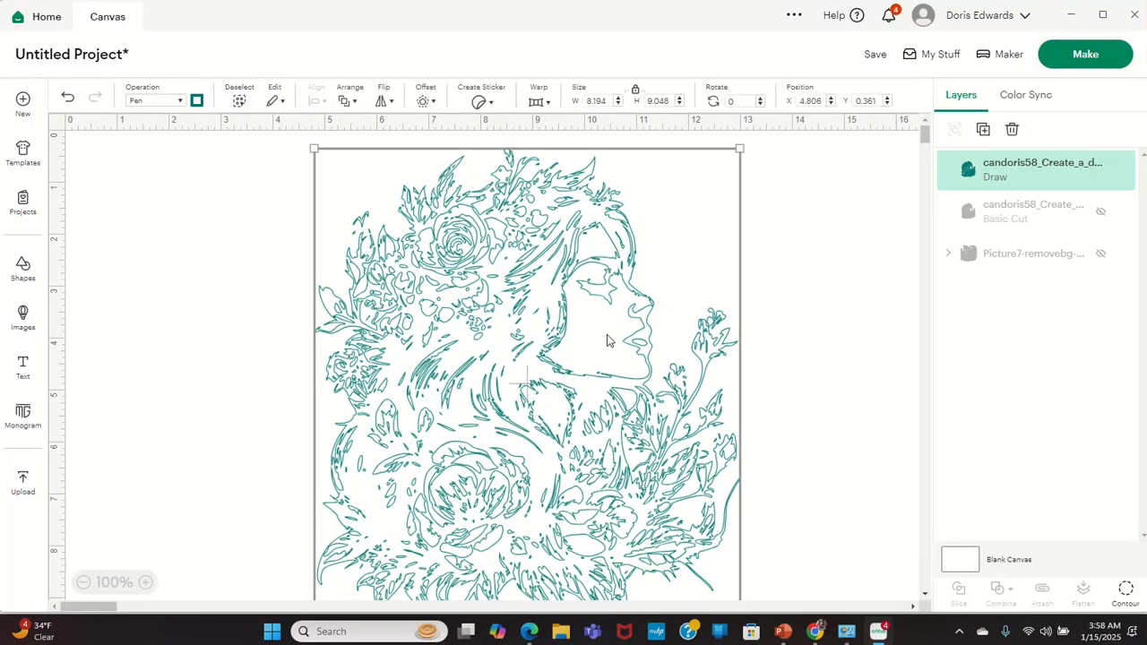
Step: Change the blank canvas color to black behind the outlined portrait
{"action": "left_click", "coordinate": [960, 560]}
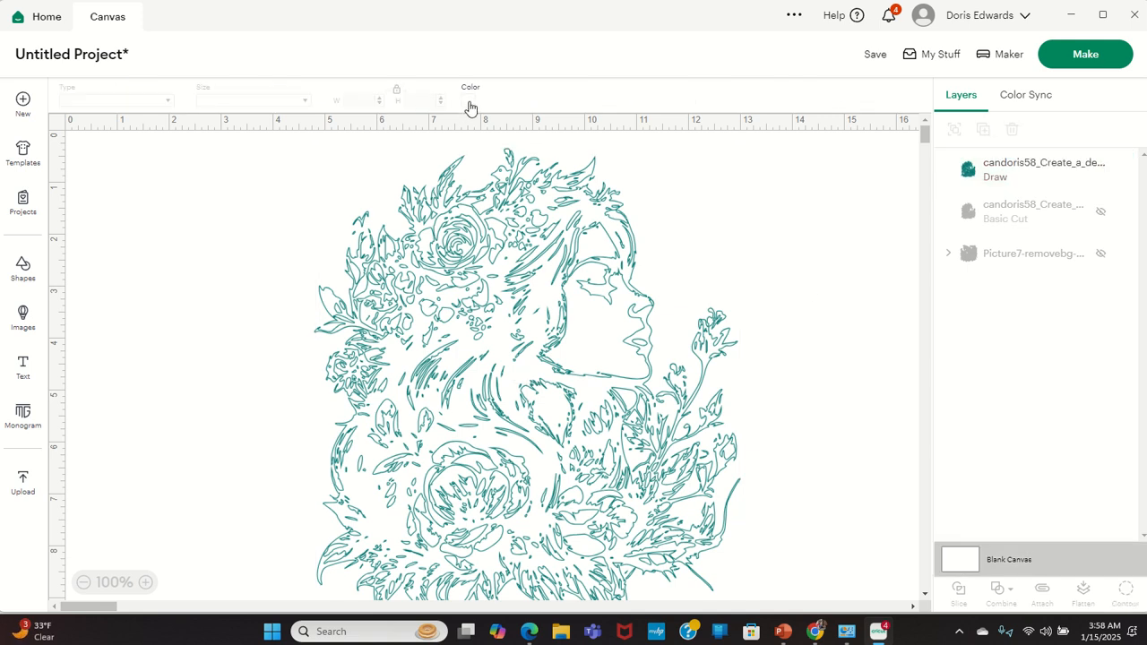
{"action": "left_click", "coordinate": [468, 102]}
{"action": "left_click", "coordinate": [520, 152]}
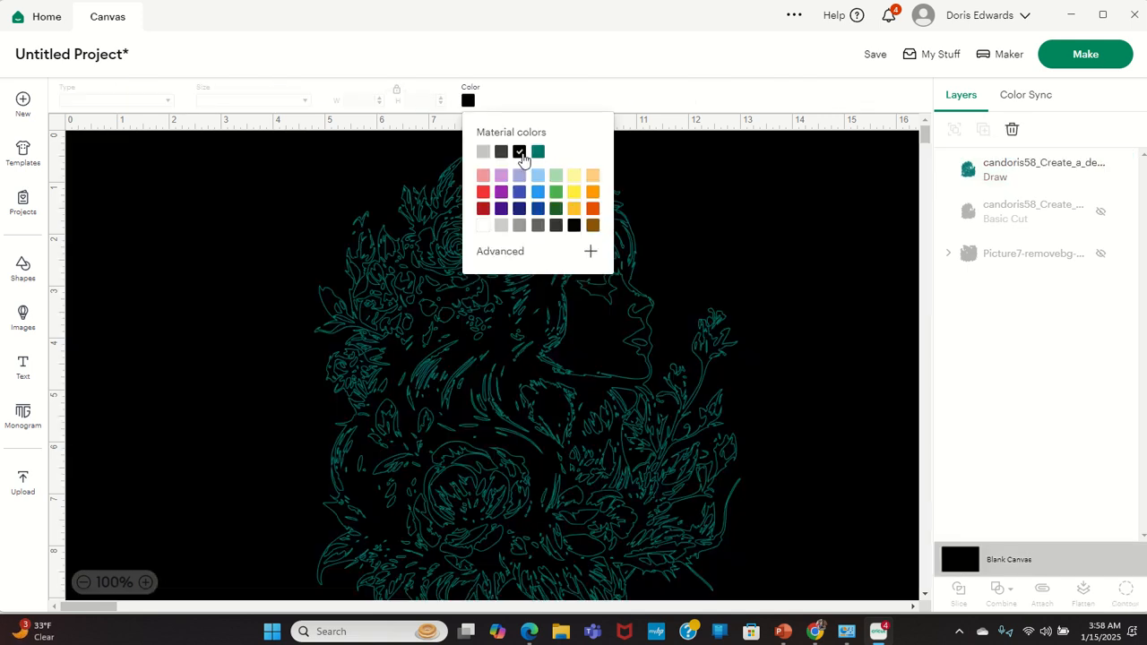
{"action": "left_click", "coordinate": [747, 256]}
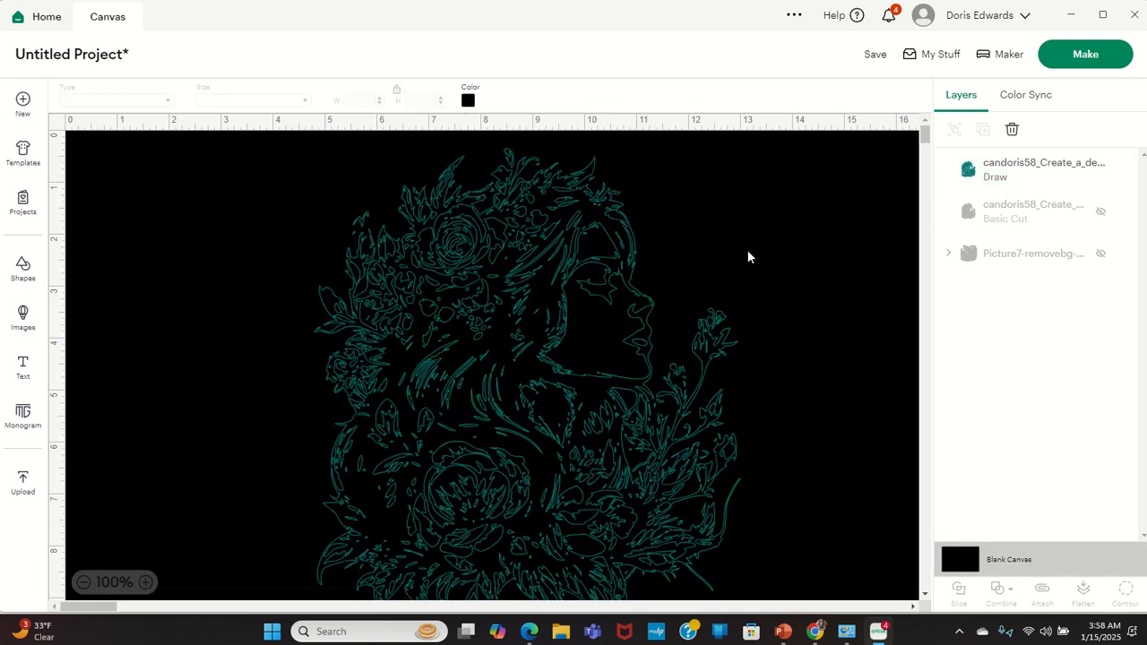
Step: Shrink the outlined portrait to about 7.46 × 8.24 in and place it at about X 4.57, Y 0.42
{"action": "left_click", "coordinate": [642, 502]}
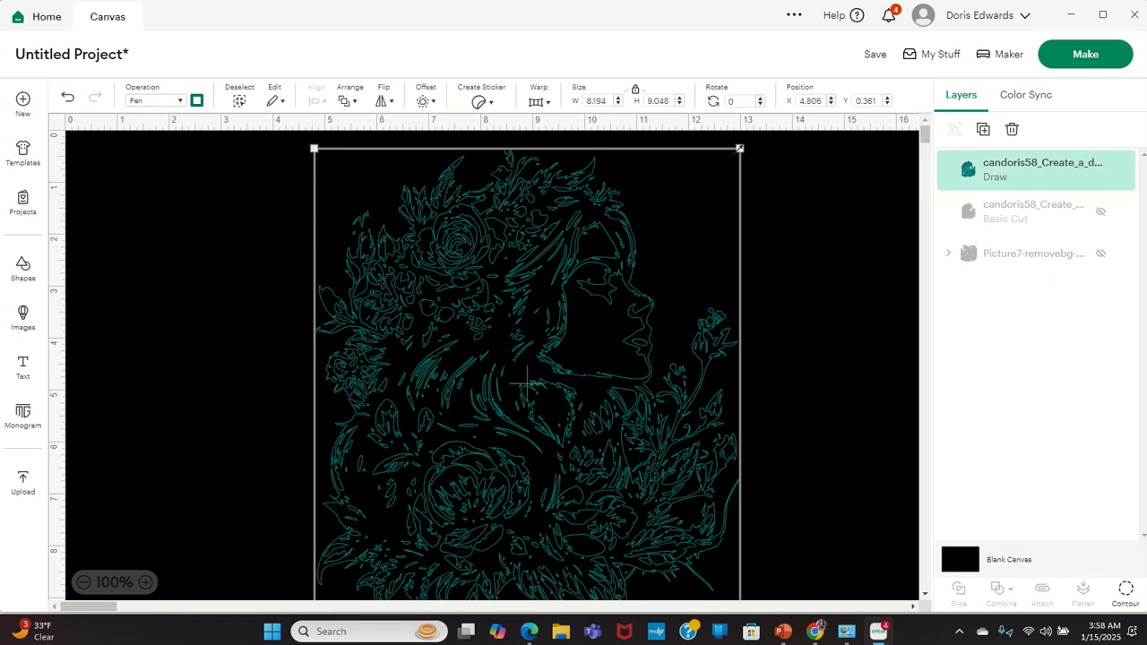
{"action": "left_click_drag", "start_coordinate": [739, 148], "coordinate": [538, 394]}
{"action": "left_click_drag", "start_coordinate": [543, 427], "coordinate": [542, 409]}
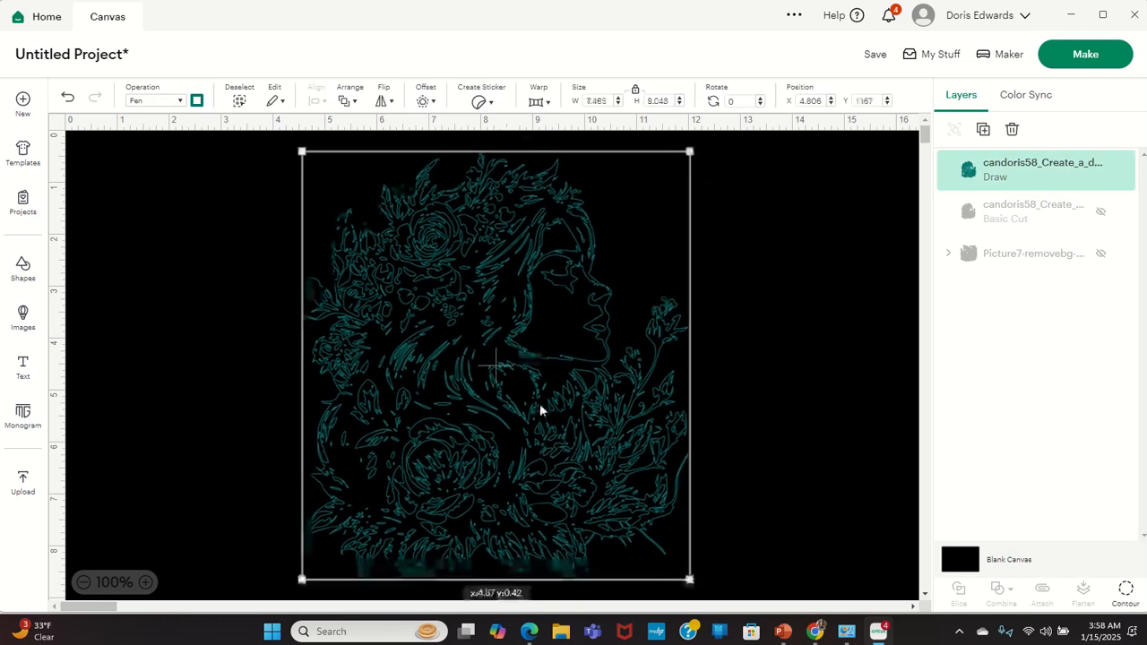
Step: Try Raspberry as the portrait's pen color, replace it with Yellow, and deselect the portrait
{"action": "left_click", "coordinate": [197, 101]}
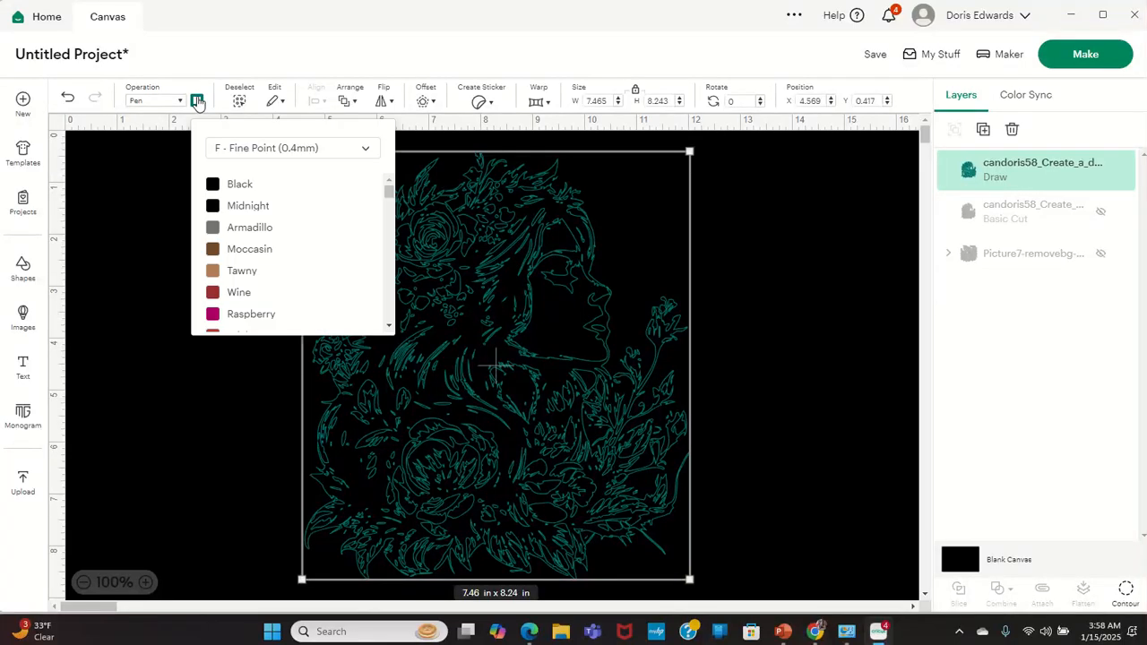
{"action": "left_click", "coordinate": [251, 325]}
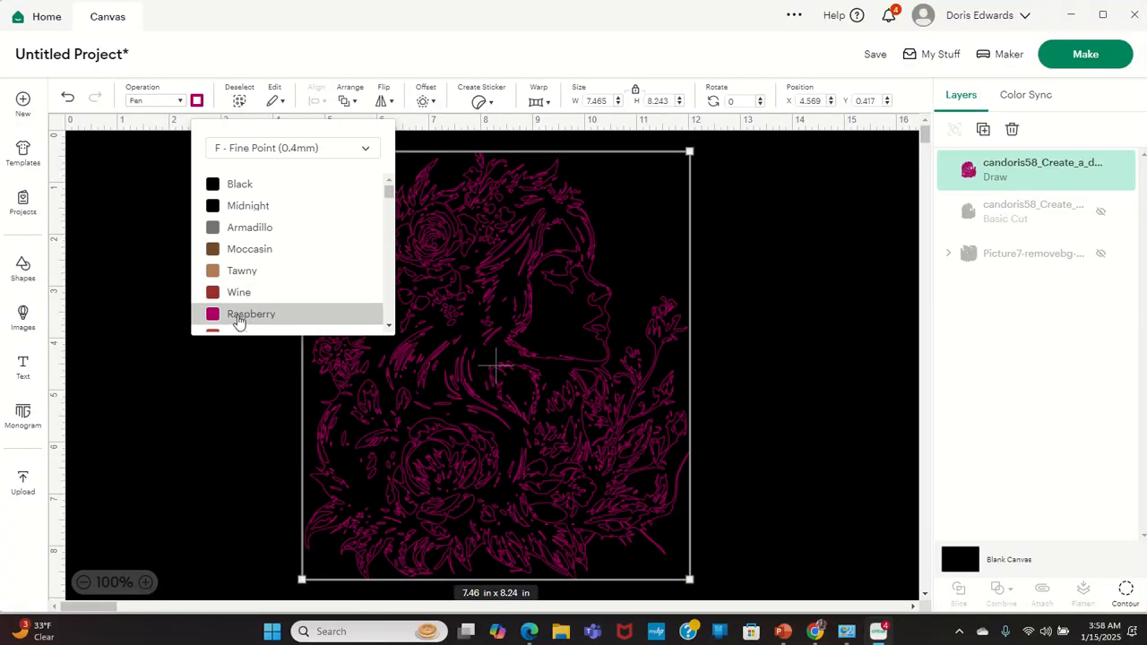
{"action": "scroll", "coordinate": [251, 295], "scroll_direction": "down", "scroll_amount": 3}
{"action": "left_click", "coordinate": [247, 284]}
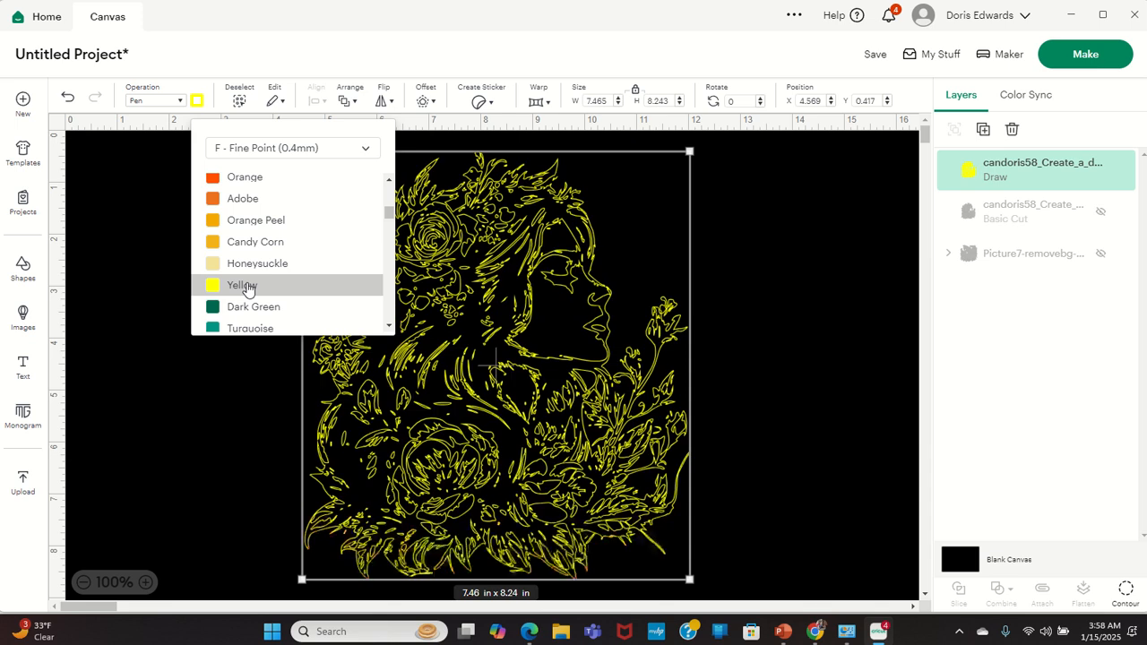
{"action": "left_click", "coordinate": [781, 302]}
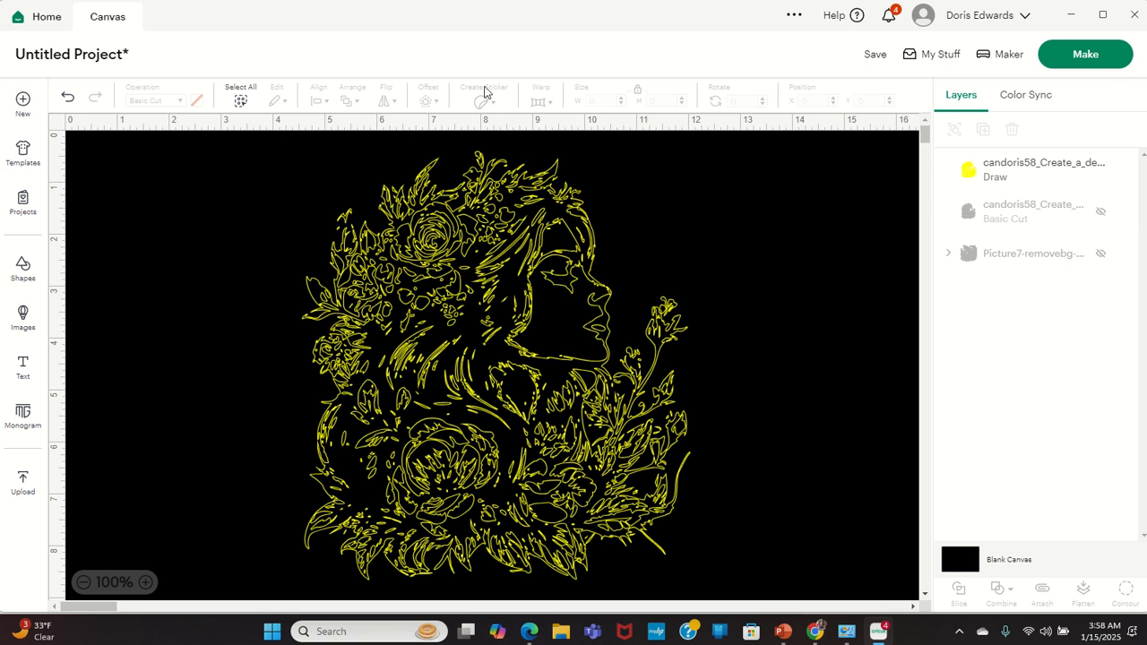
Step: Try dark blue, dark red and brown as the canvas color, and set it back to white
{"action": "left_click", "coordinate": [956, 562]}
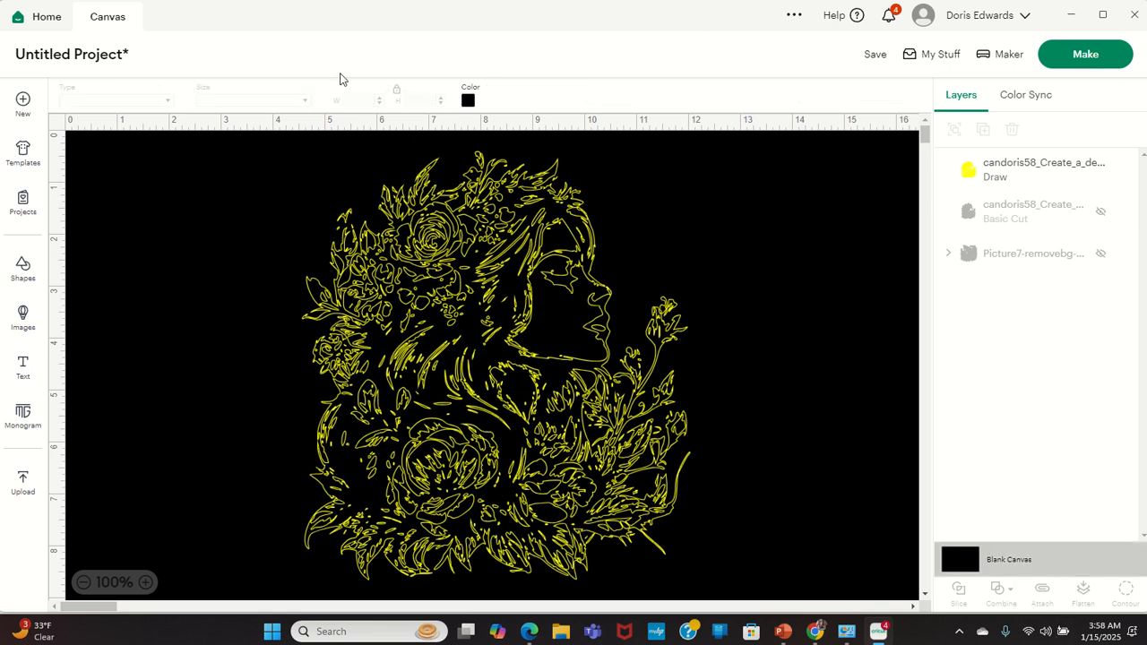
{"action": "left_click", "coordinate": [468, 101]}
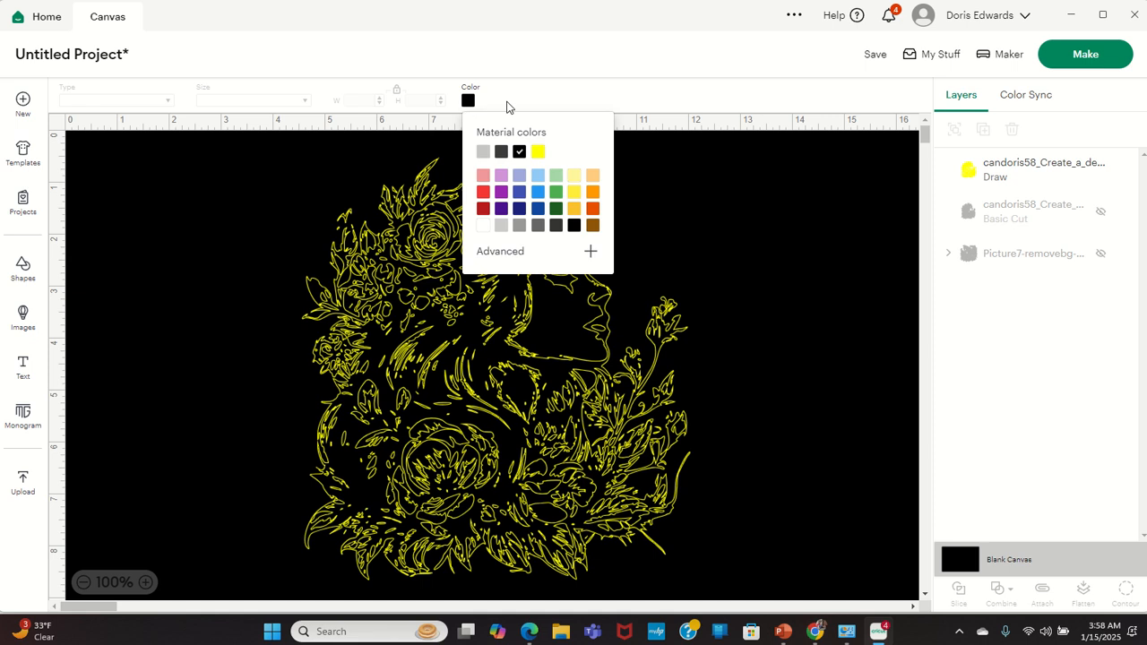
{"action": "left_click", "coordinate": [518, 210]}
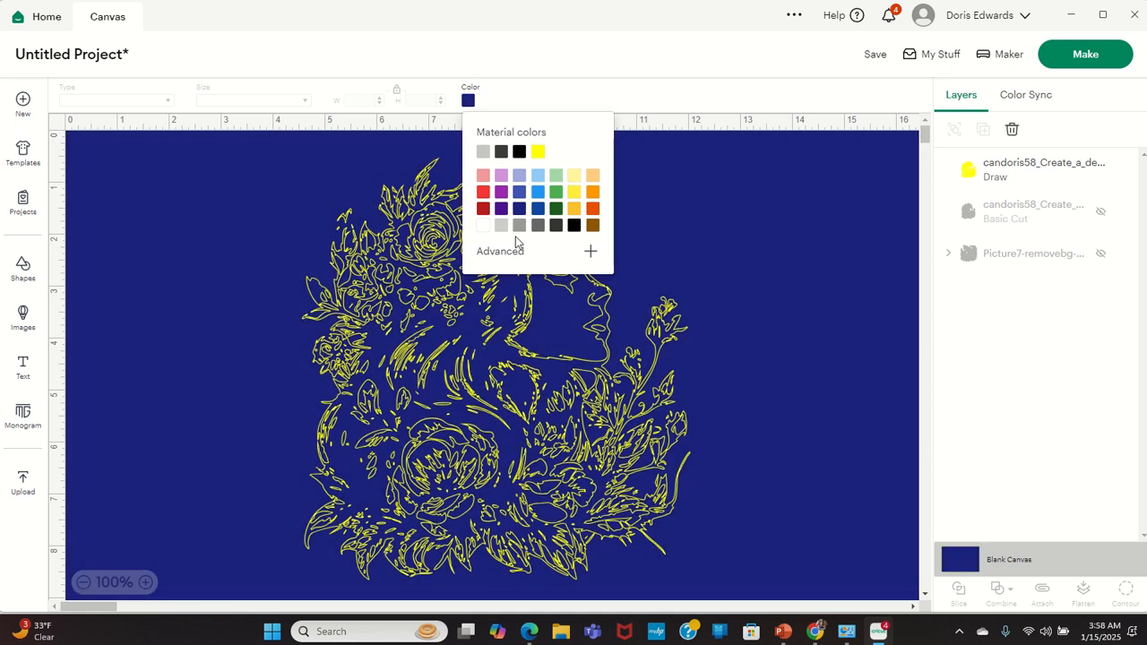
{"action": "left_click", "coordinate": [483, 211]}
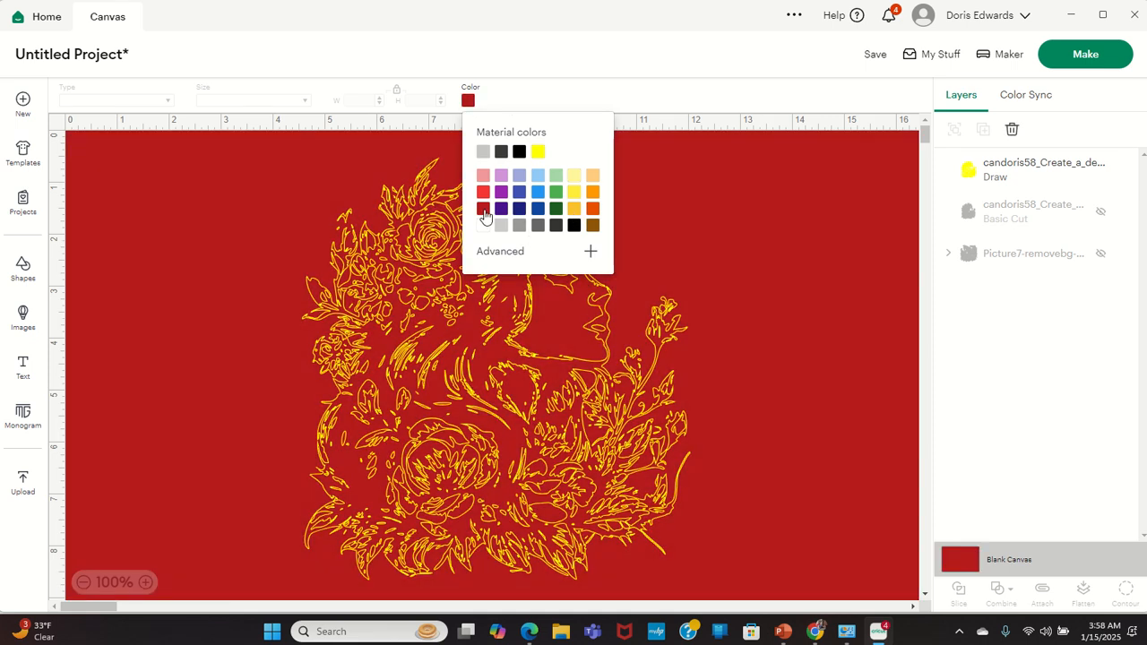
{"action": "left_click", "coordinate": [592, 225]}
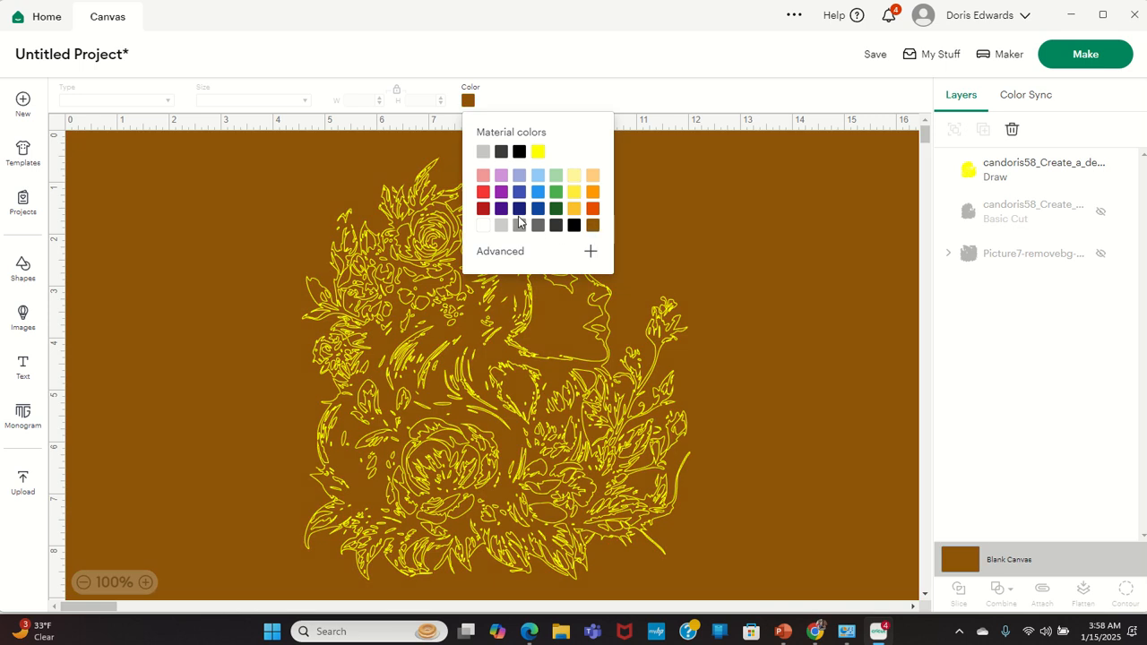
{"action": "left_click", "coordinate": [482, 228]}
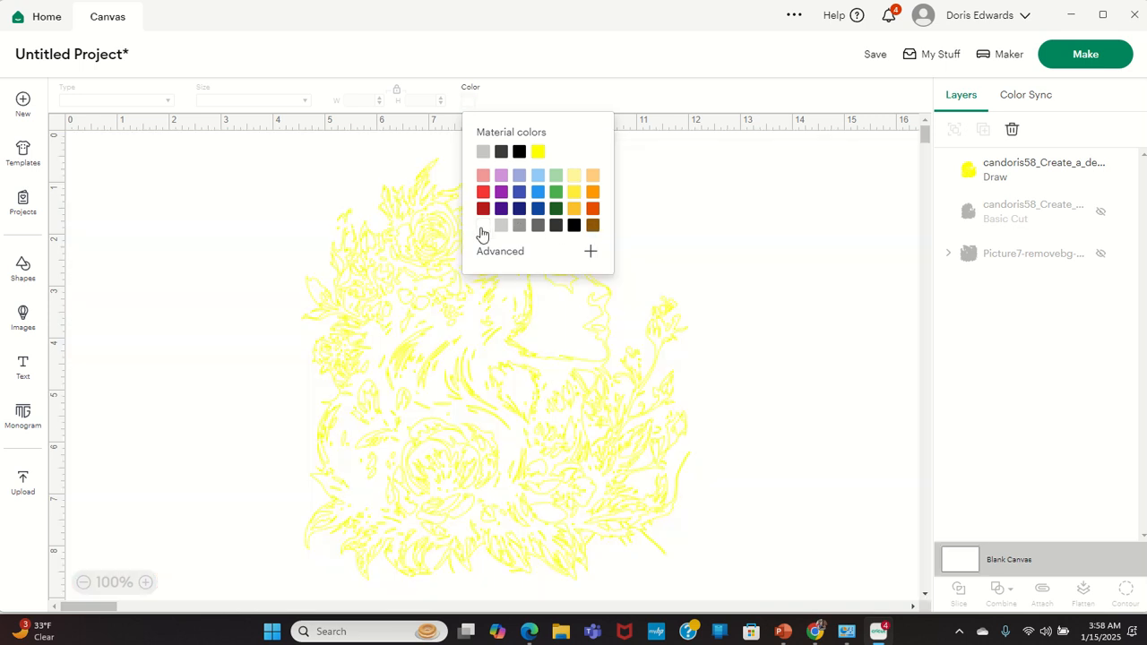
Step: Try Very Berry, Red, Coral, Pink Crystal, Cactus Pink and Orange as pen colors for the outlined portrait
{"action": "left_click", "coordinate": [432, 383]}
{"action": "left_click", "coordinate": [196, 100]}
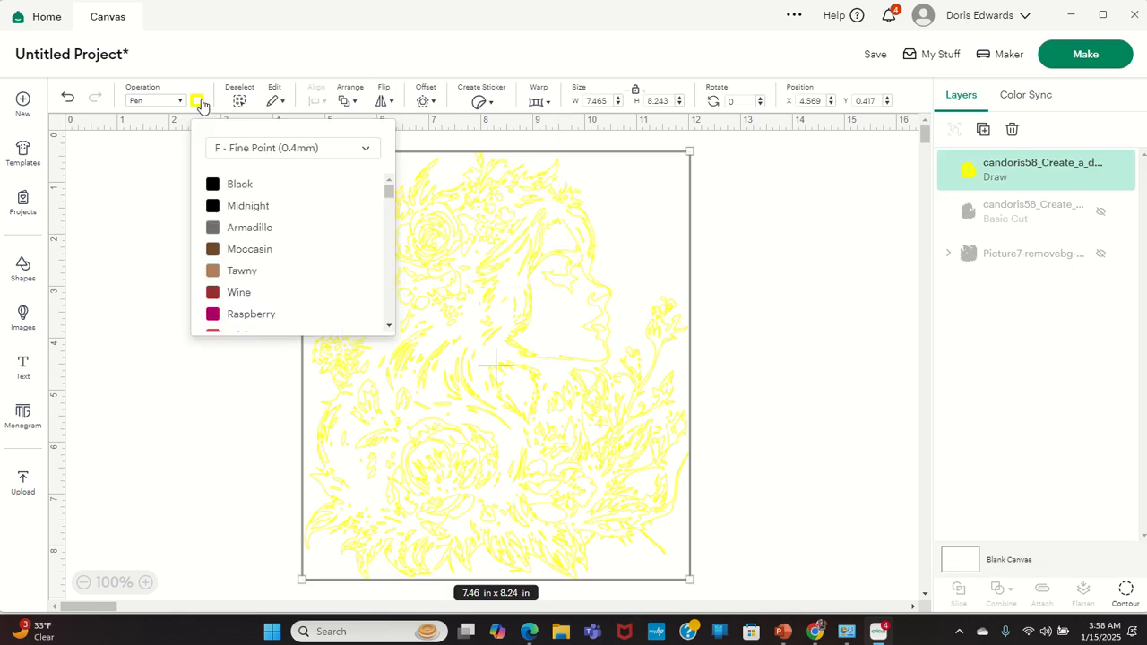
{"action": "scroll", "coordinate": [255, 283], "scroll_direction": "down", "scroll_amount": 3}
{"action": "scroll", "coordinate": [258, 276], "scroll_direction": "down", "scroll_amount": 1}
{"action": "left_click", "coordinate": [253, 216]}
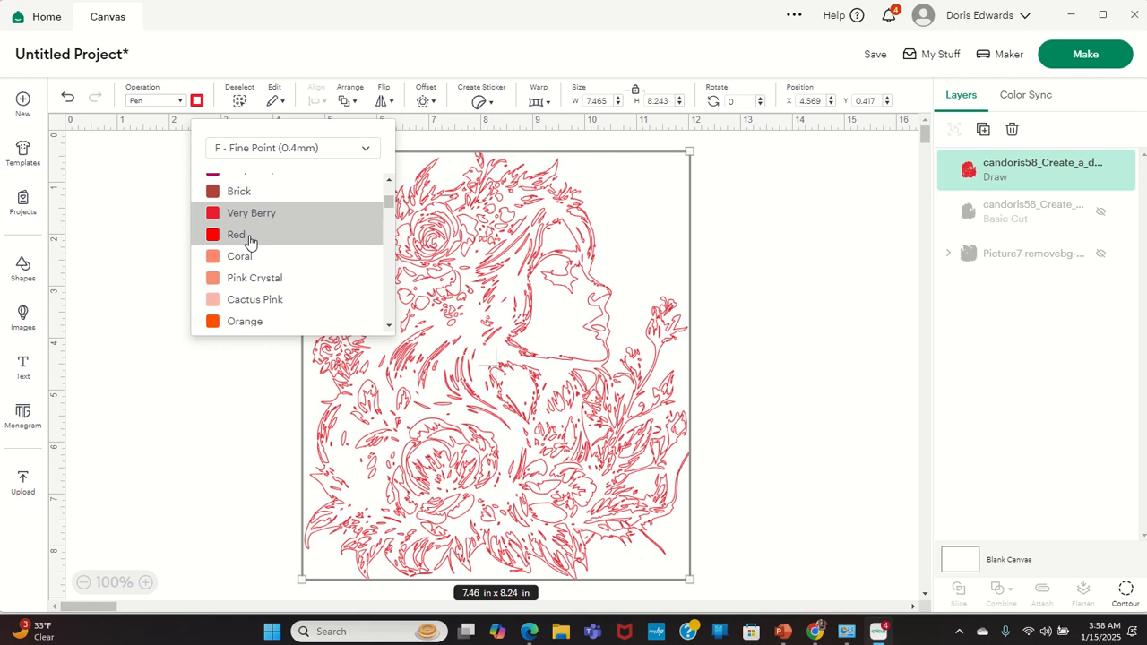
{"action": "left_click", "coordinate": [249, 237]}
{"action": "left_click", "coordinate": [255, 260]}
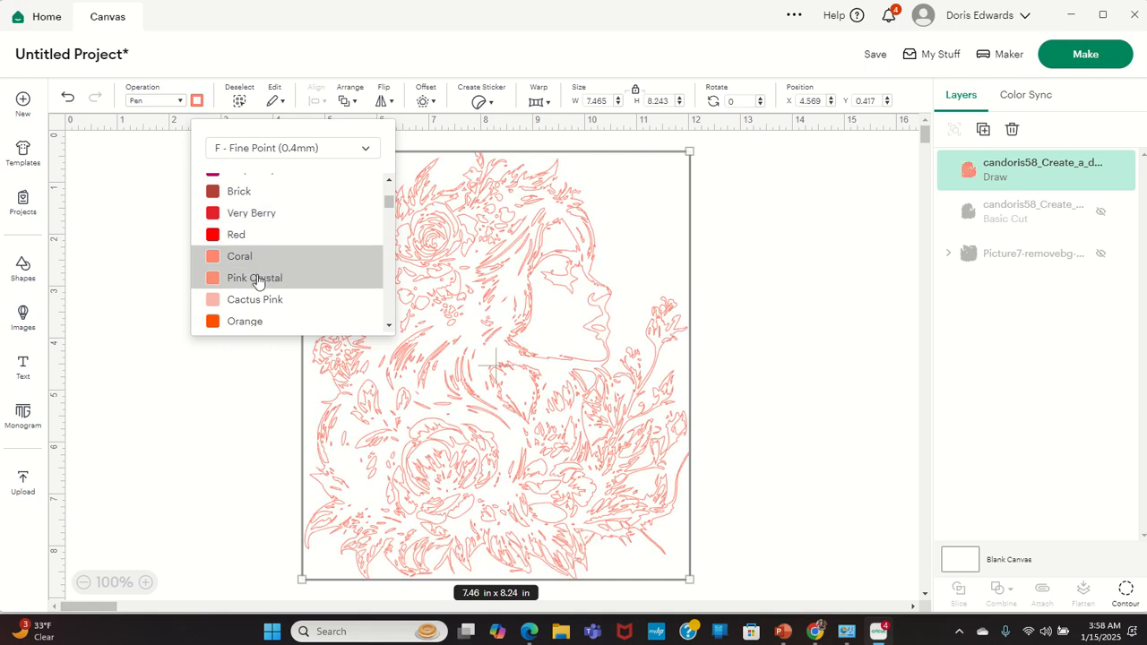
{"action": "left_click", "coordinate": [256, 280]}
{"action": "left_click", "coordinate": [260, 304]}
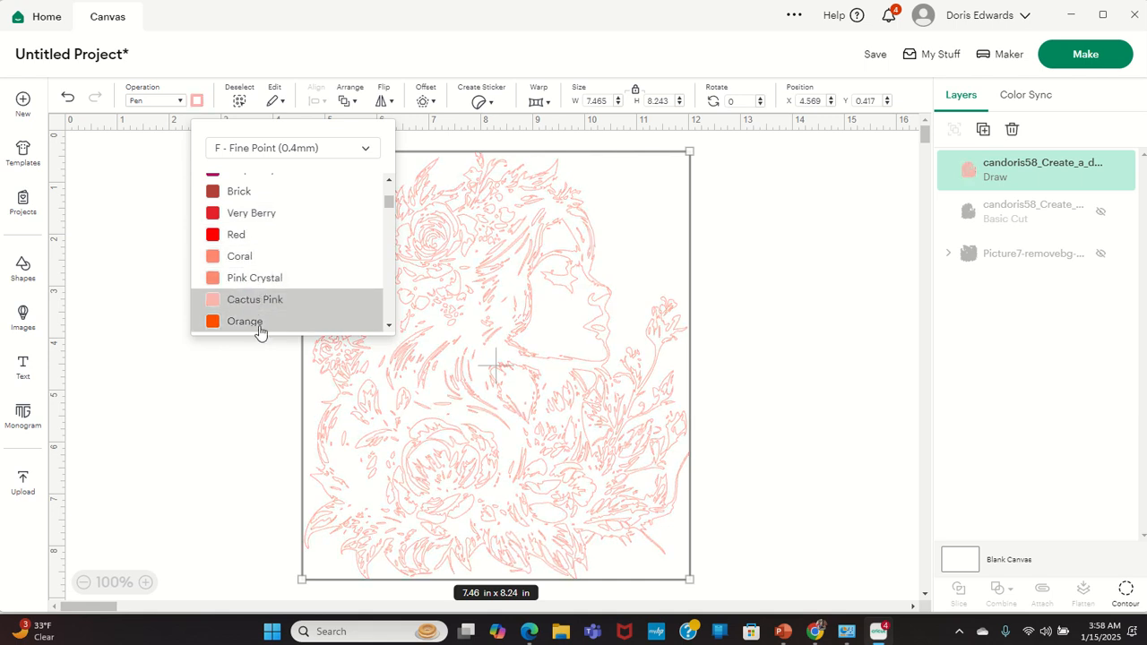
{"action": "left_click", "coordinate": [260, 322]}
Step: Try Sour Apple as the pen color for the outlined floral portrait
{"action": "scroll", "coordinate": [260, 280], "scroll_direction": "down", "scroll_amount": 3}
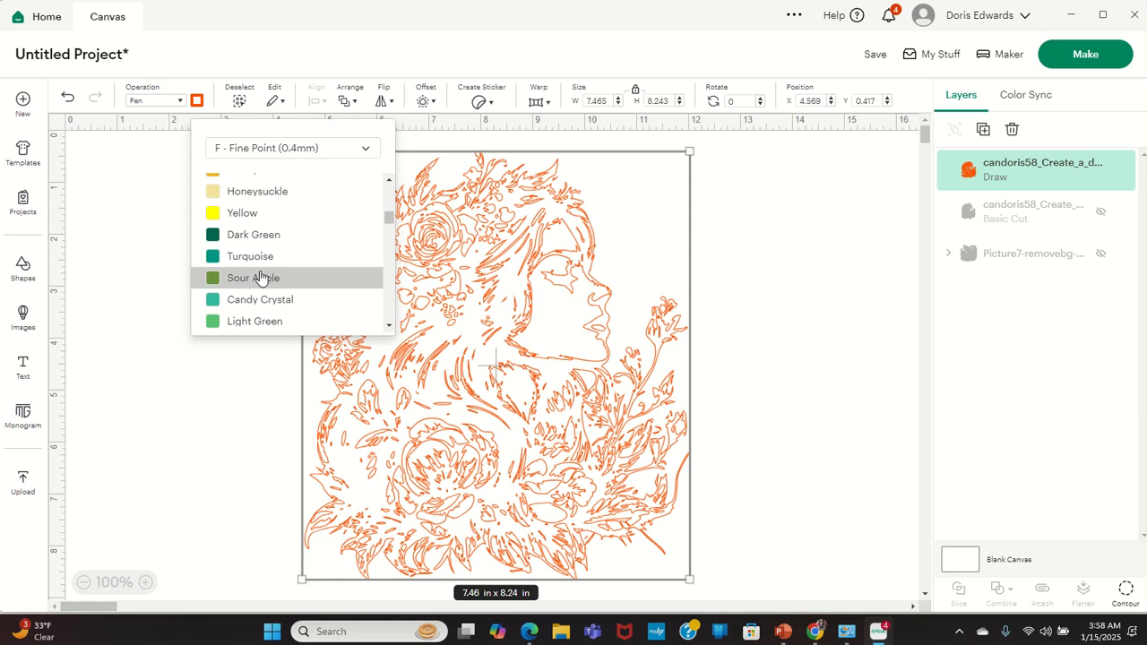
{"action": "left_click", "coordinate": [257, 278]}
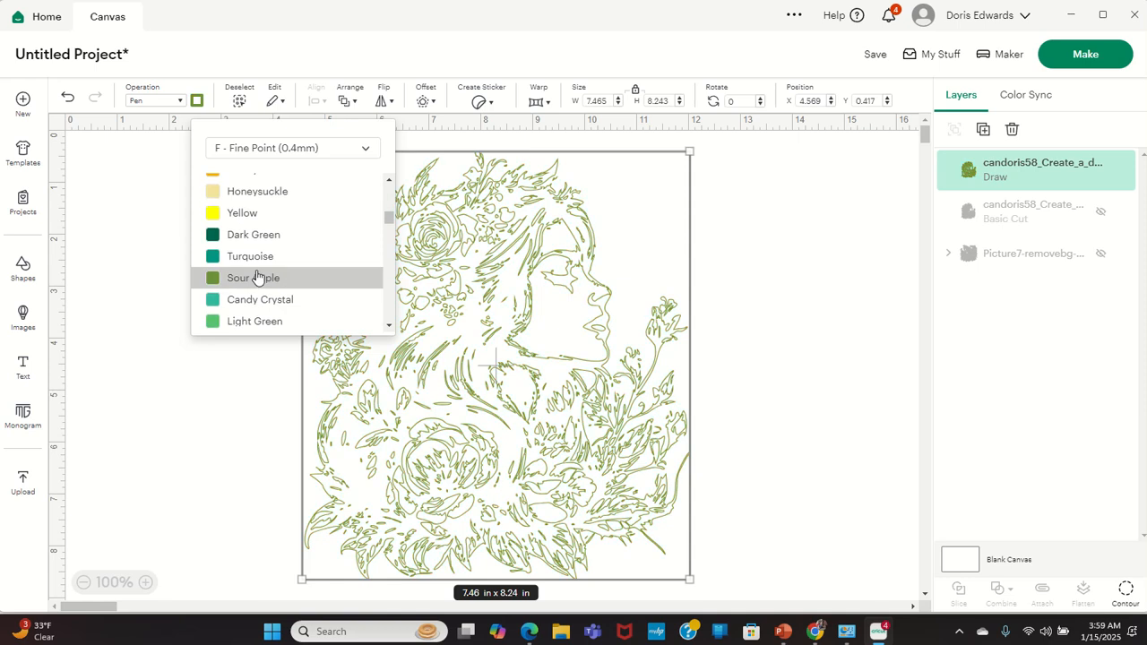
{"action": "left_click", "coordinate": [198, 103]}
Step: Set the outlined portrait's pen color to Black and hide its Draw layer
{"action": "left_click", "coordinate": [201, 104]}
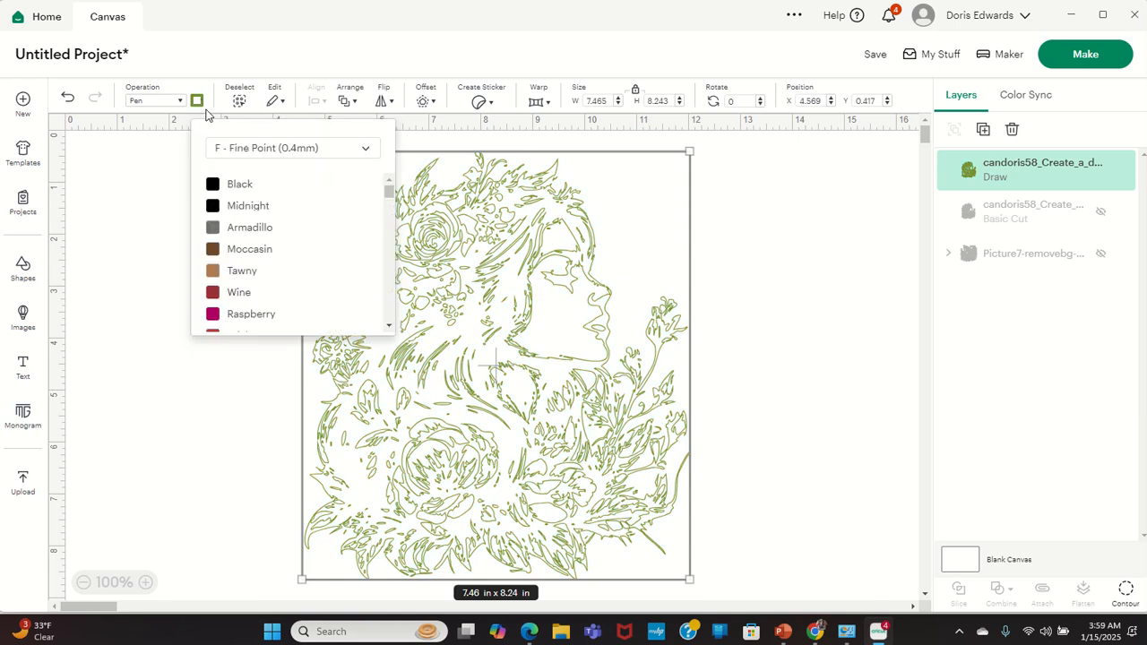
{"action": "left_click", "coordinate": [257, 185]}
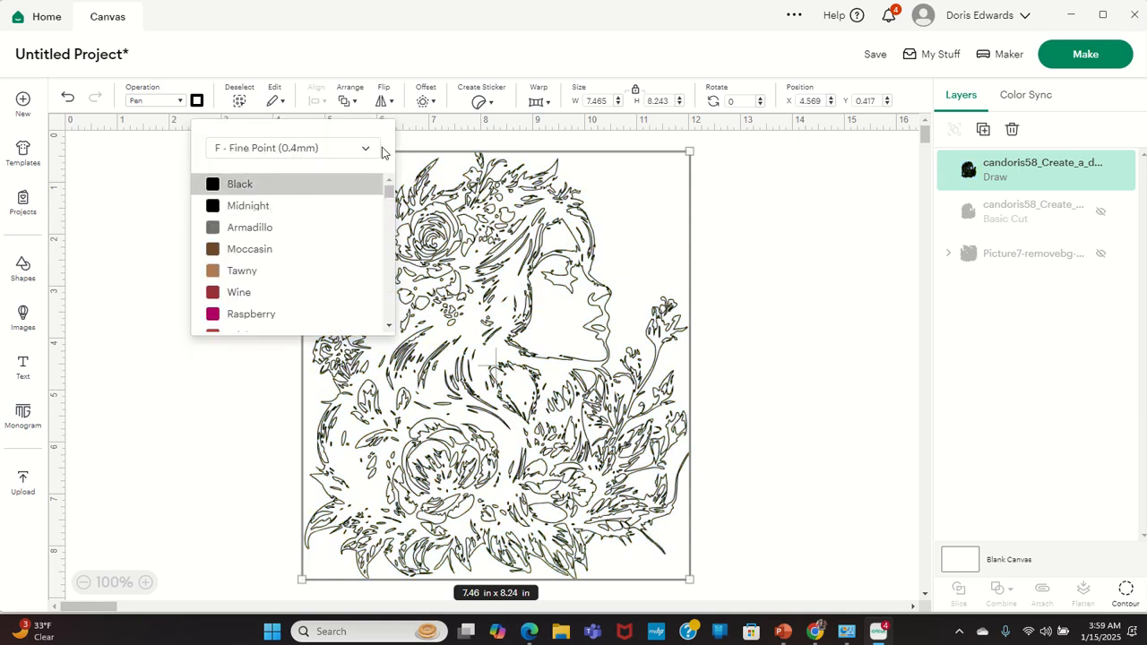
{"action": "left_click", "coordinate": [733, 240]}
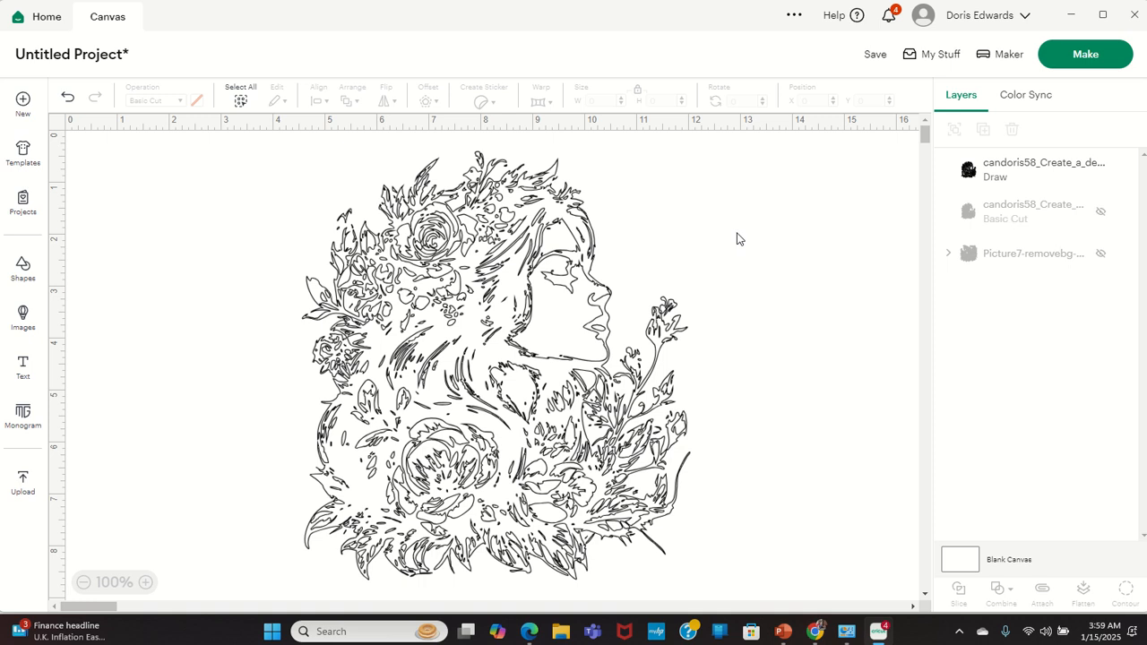
{"action": "left_click", "coordinate": [490, 297]}
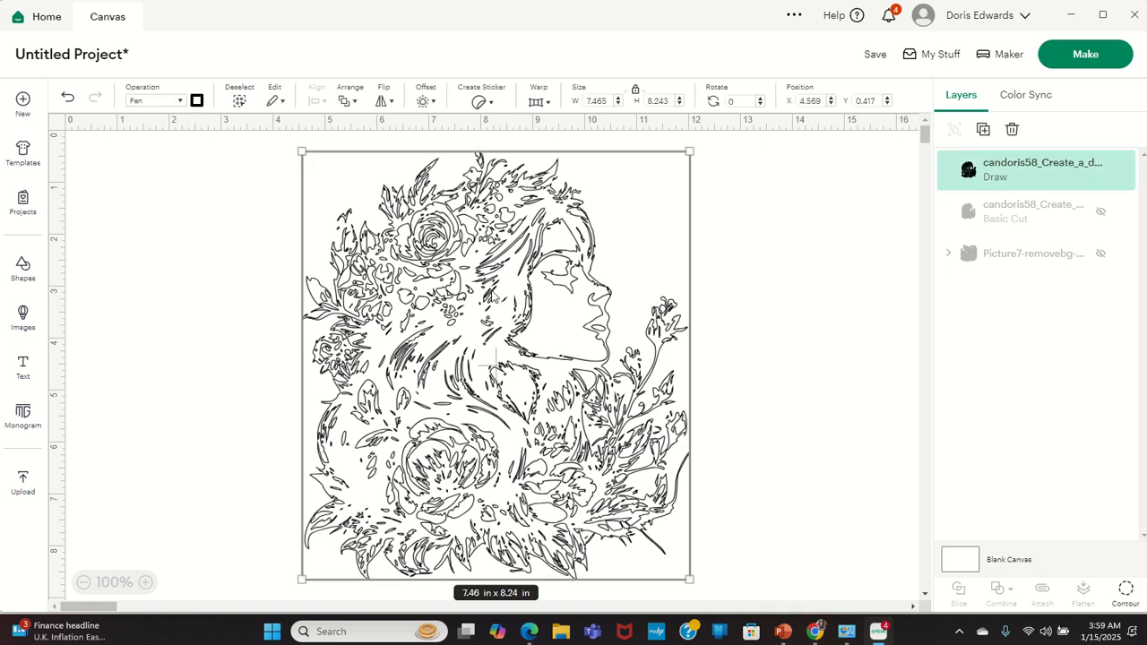
{"action": "left_click", "coordinate": [1100, 170]}
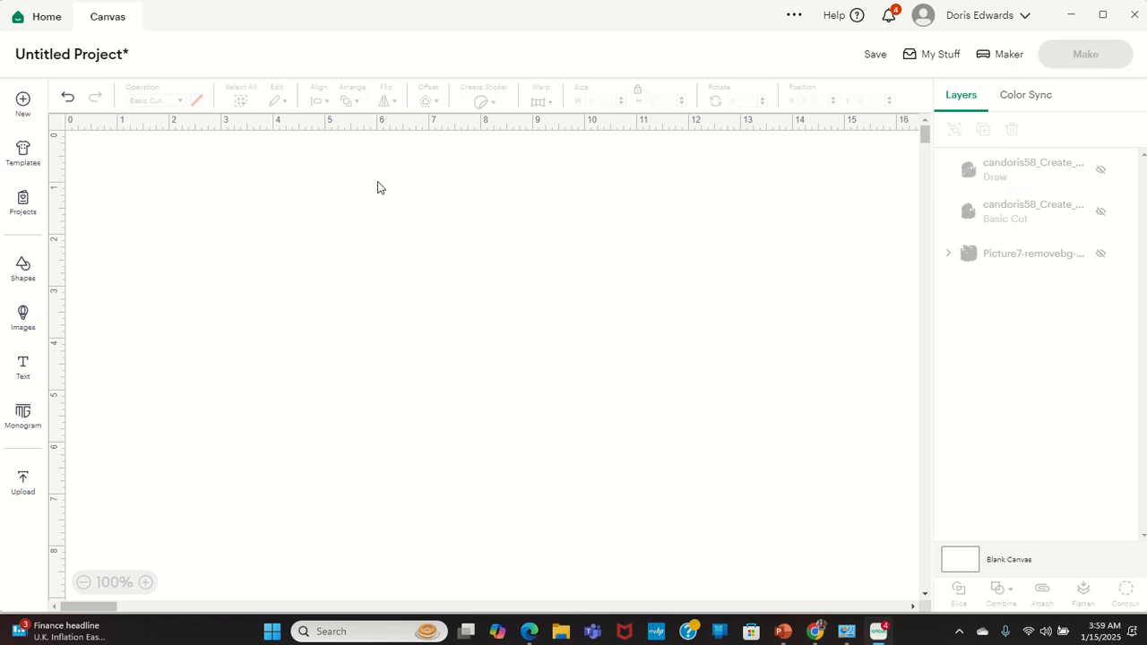
{"action": "left_click", "coordinate": [24, 484]}
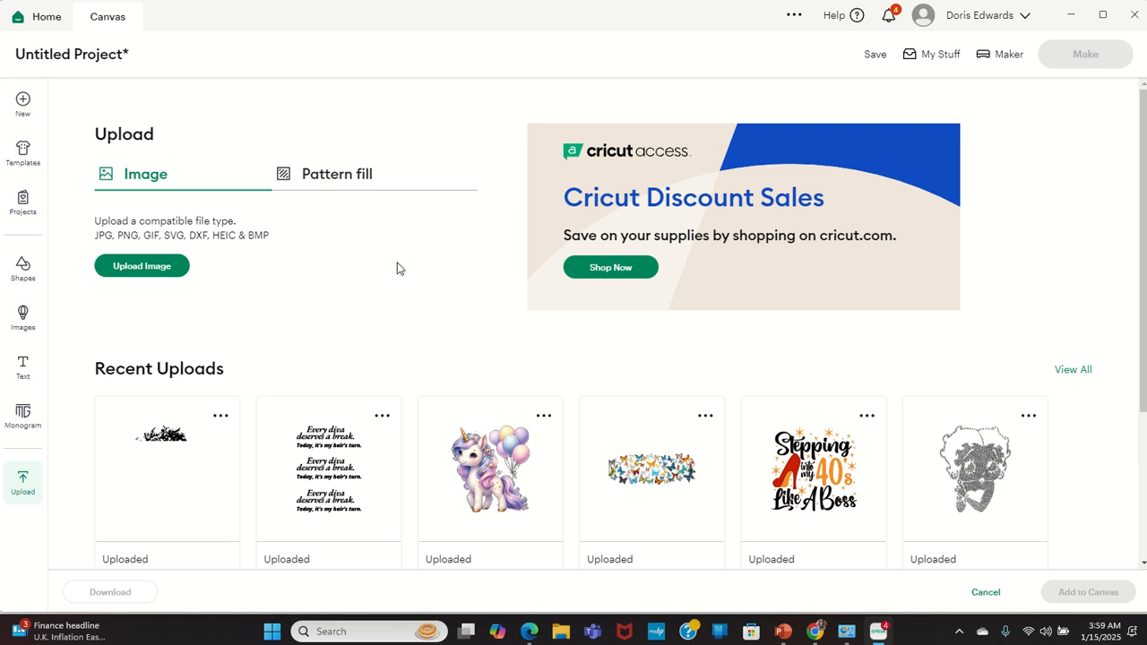
{"action": "left_click", "coordinate": [179, 265]}
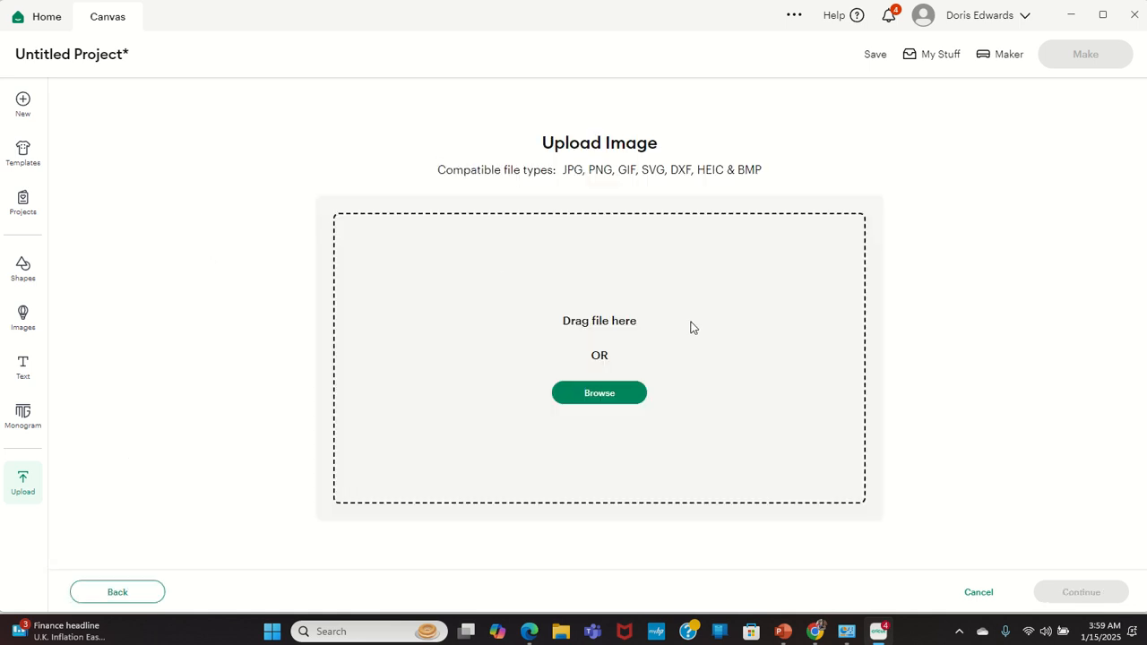
{"action": "left_click", "coordinate": [631, 398]}
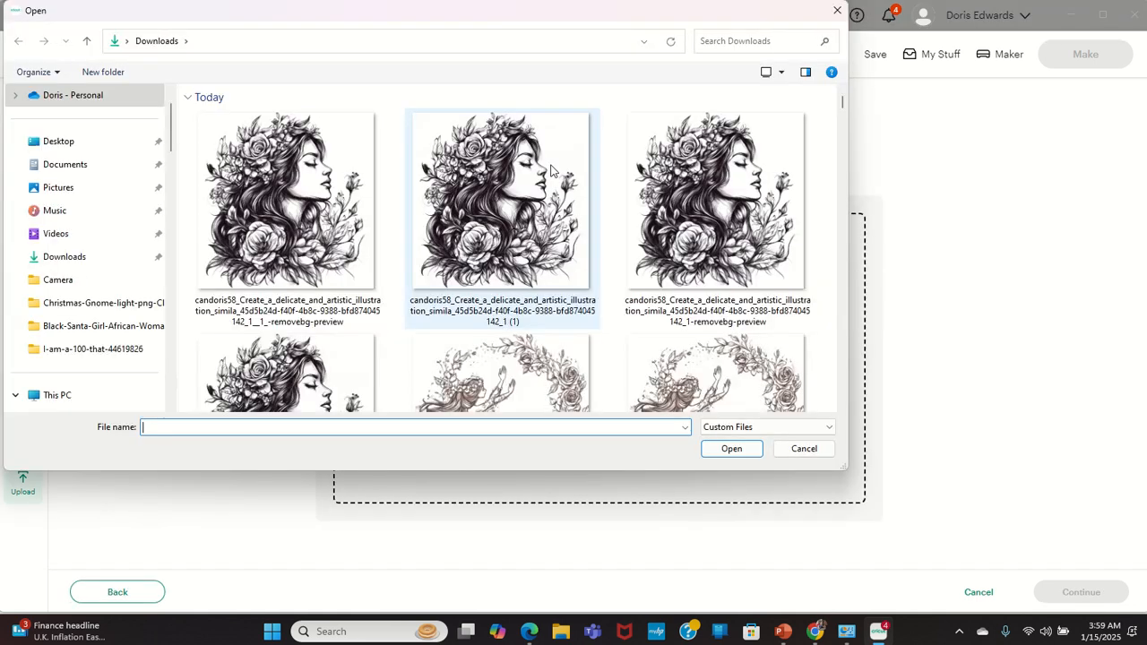
{"action": "scroll", "coordinate": [551, 170], "scroll_direction": "down", "scroll_amount": 10}
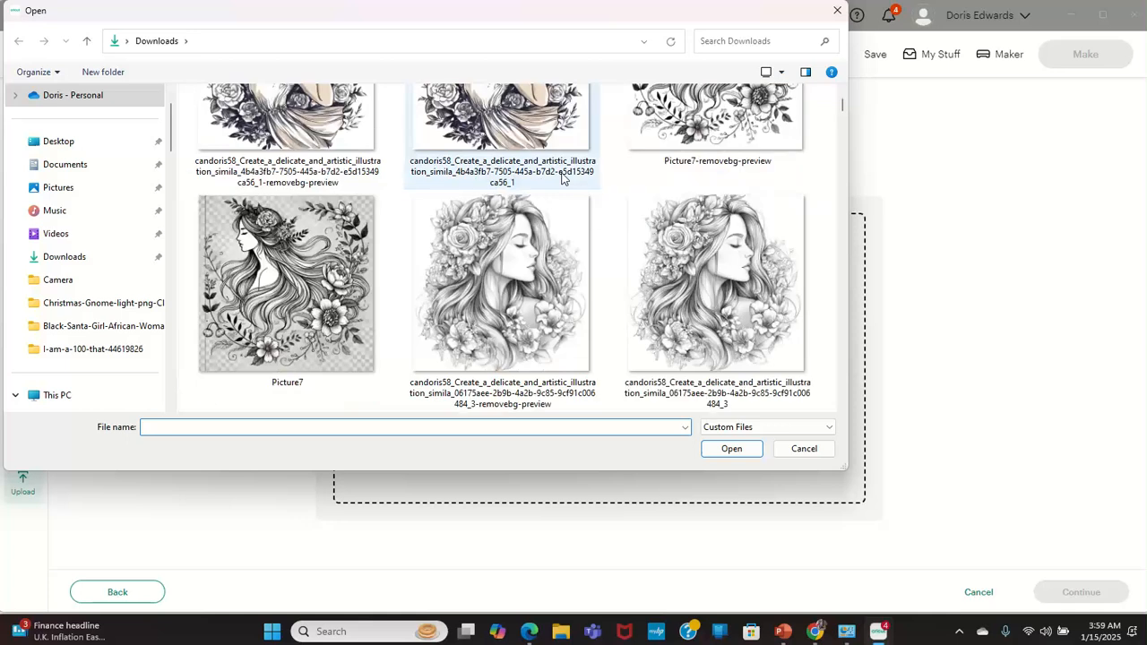
{"action": "scroll", "coordinate": [563, 179], "scroll_direction": "down", "scroll_amount": 3}
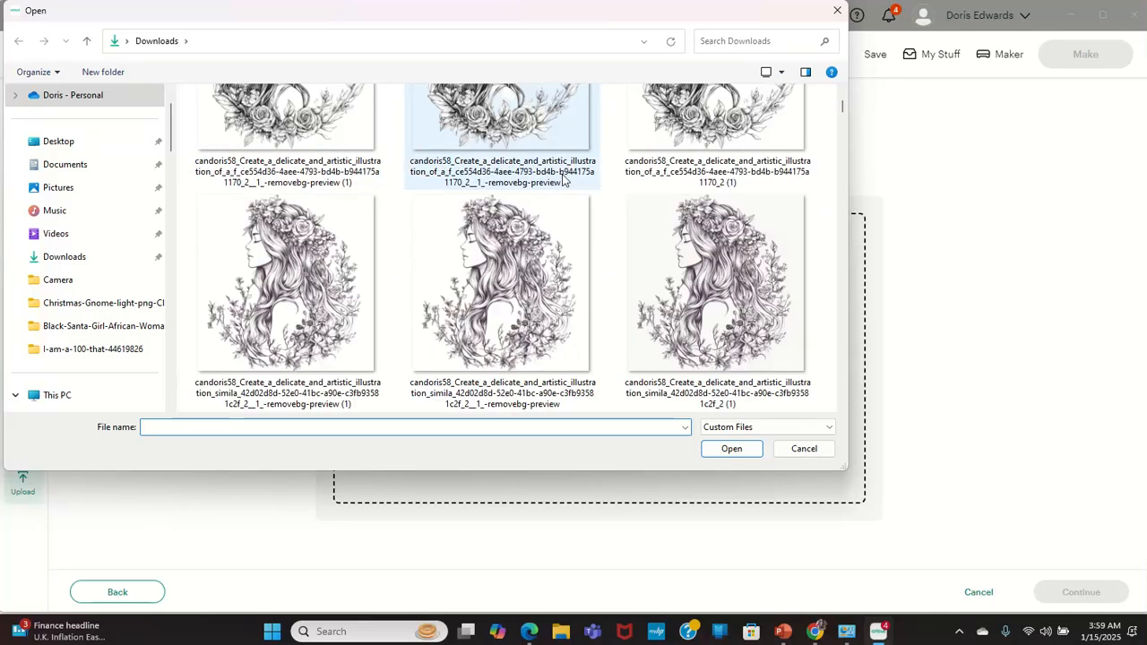
{"action": "left_click", "coordinate": [501, 288]}
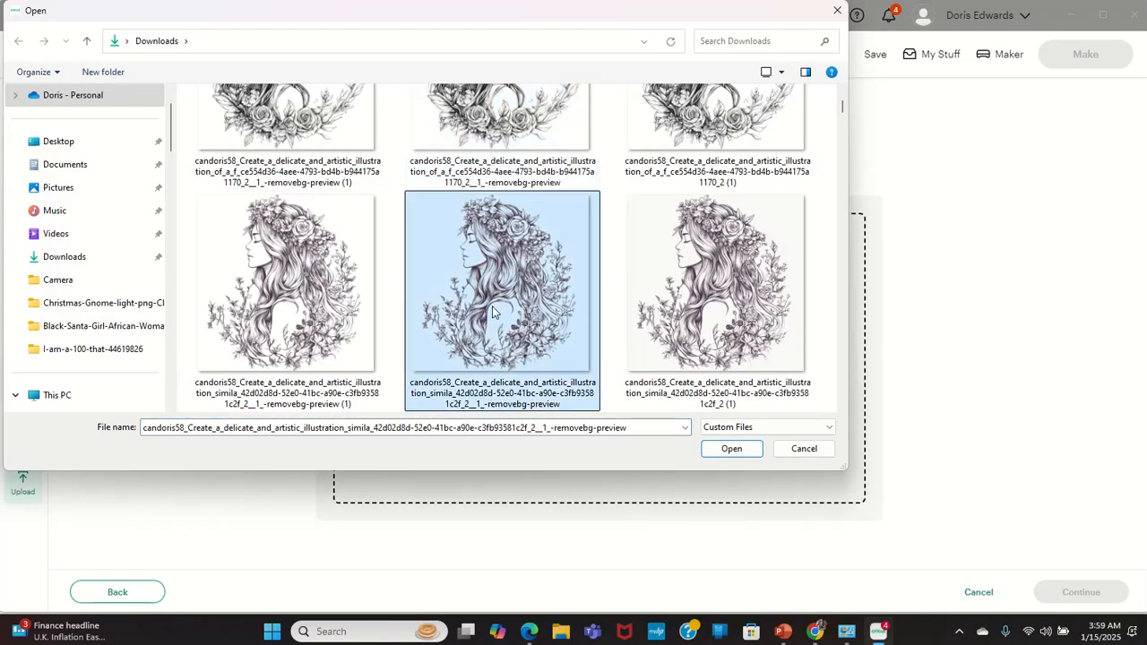
{"action": "left_click", "coordinate": [749, 453]}
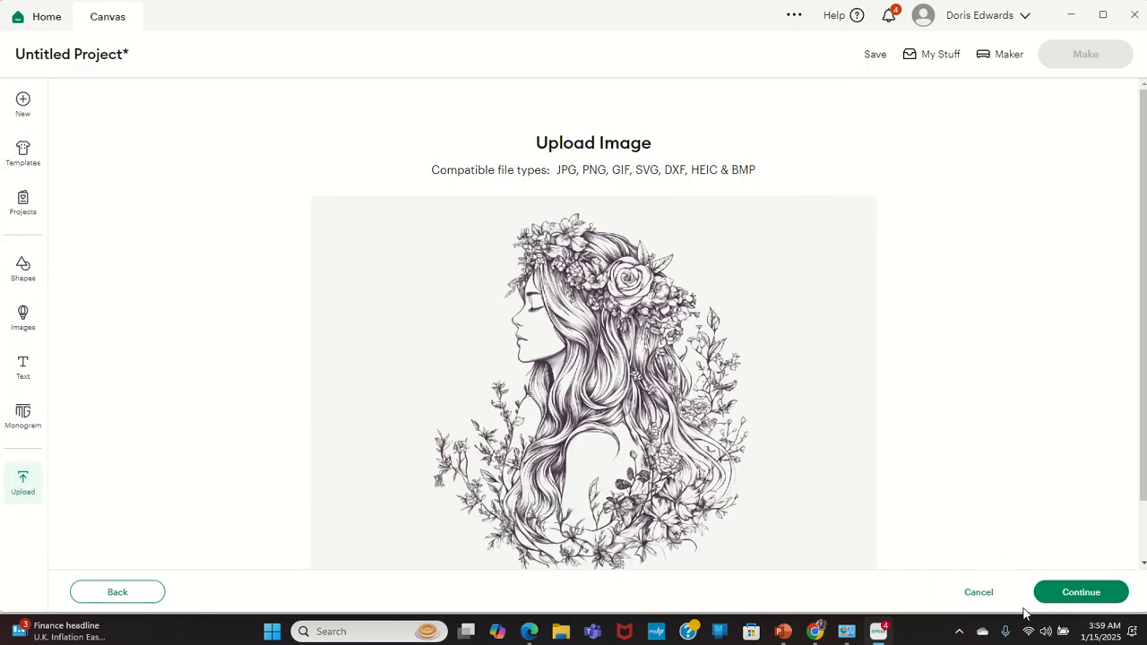
{"action": "left_click", "coordinate": [974, 599]}
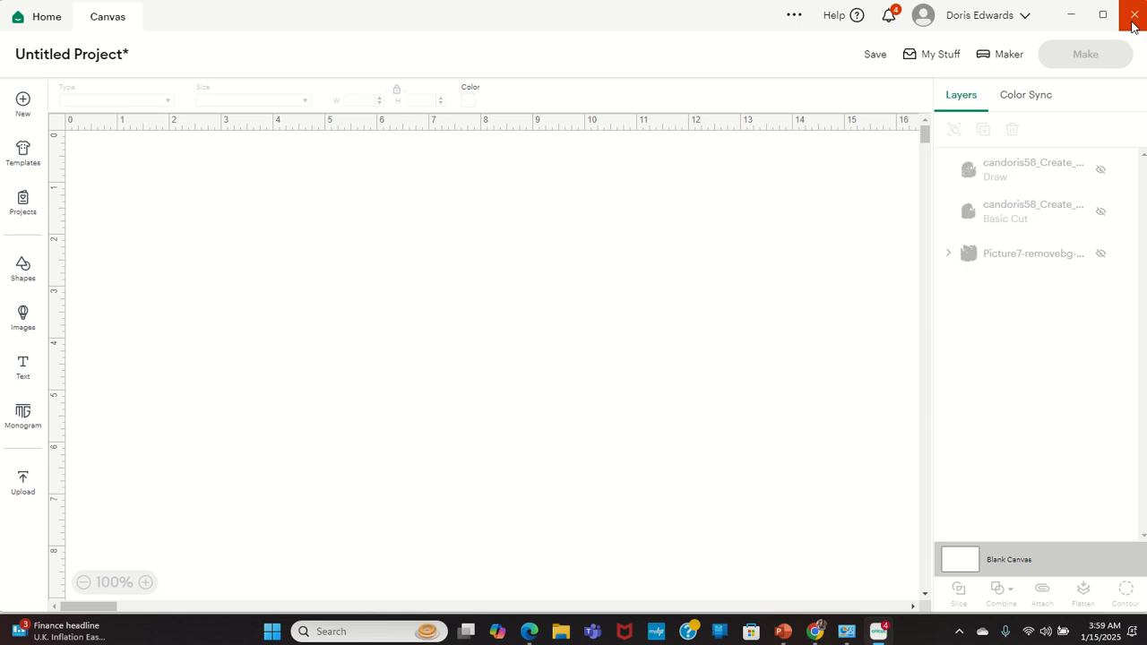
Step: Switch to remove.bg in the browser, process the black-and-white drawing of the woman with curly hair and glasses, and download the standard-resolution result
{"action": "left_click", "coordinate": [1070, 15]}
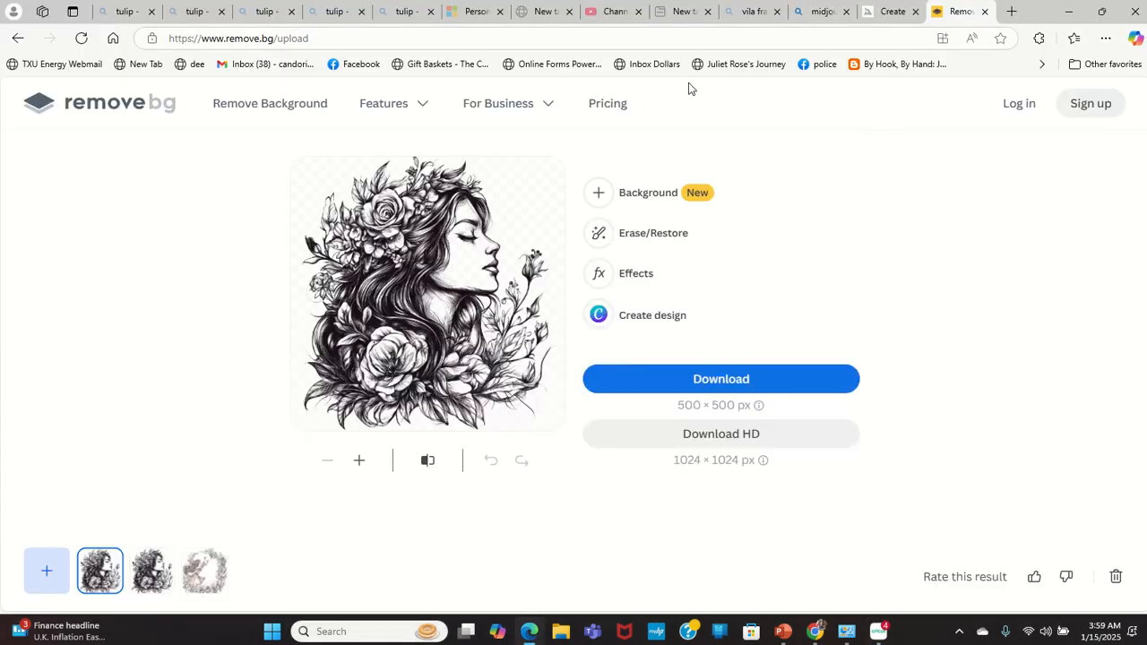
{"action": "left_click", "coordinate": [39, 103]}
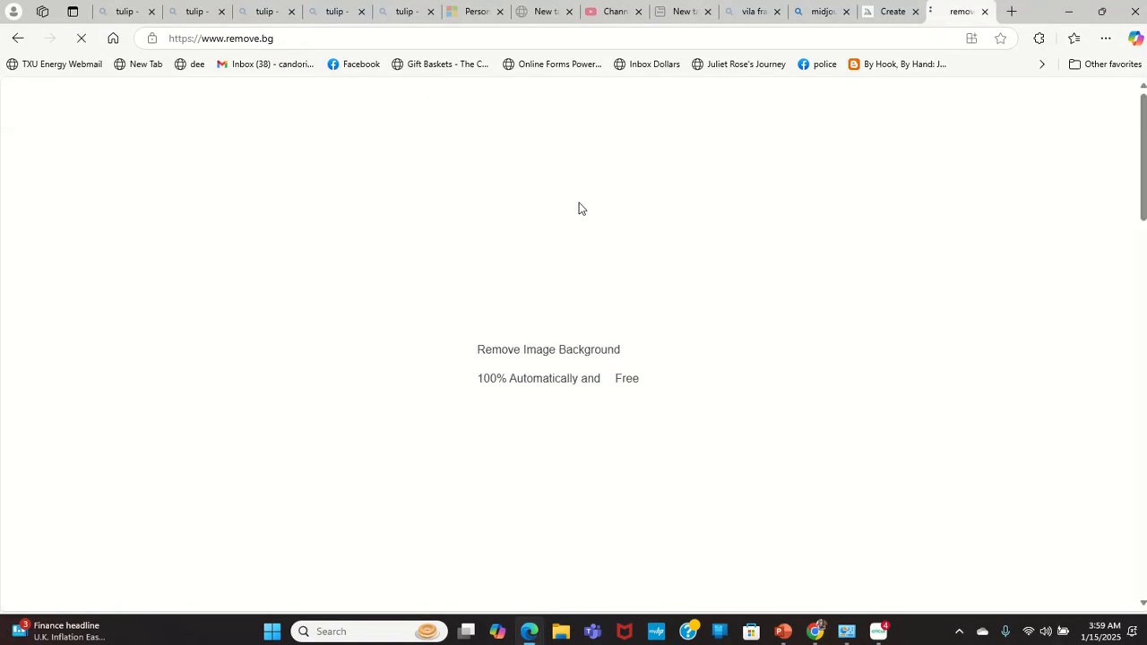
{"action": "left_click", "coordinate": [711, 379]}
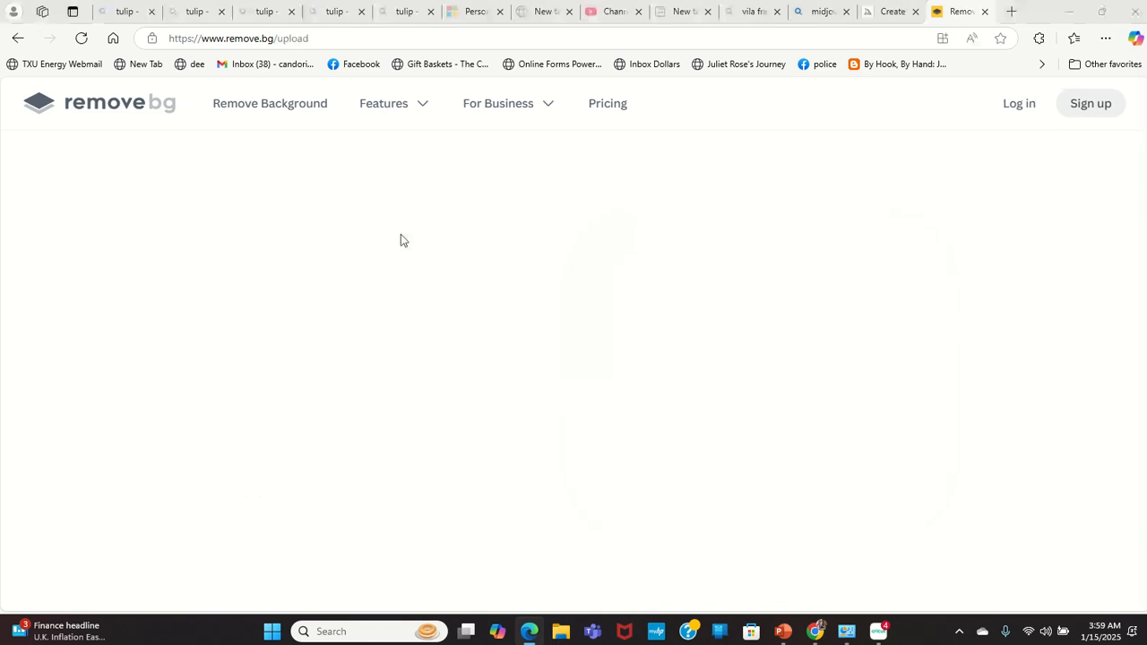
{"action": "scroll", "coordinate": [382, 271], "scroll_direction": "down", "scroll_amount": 2}
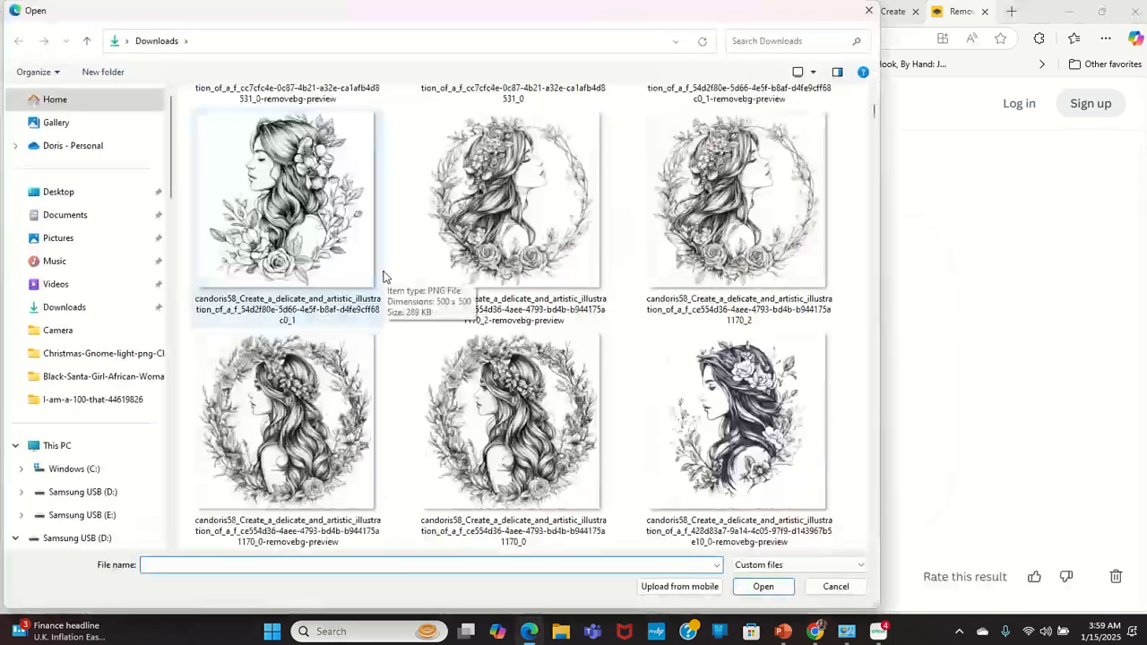
{"action": "scroll", "coordinate": [382, 276], "scroll_direction": "down", "scroll_amount": 5}
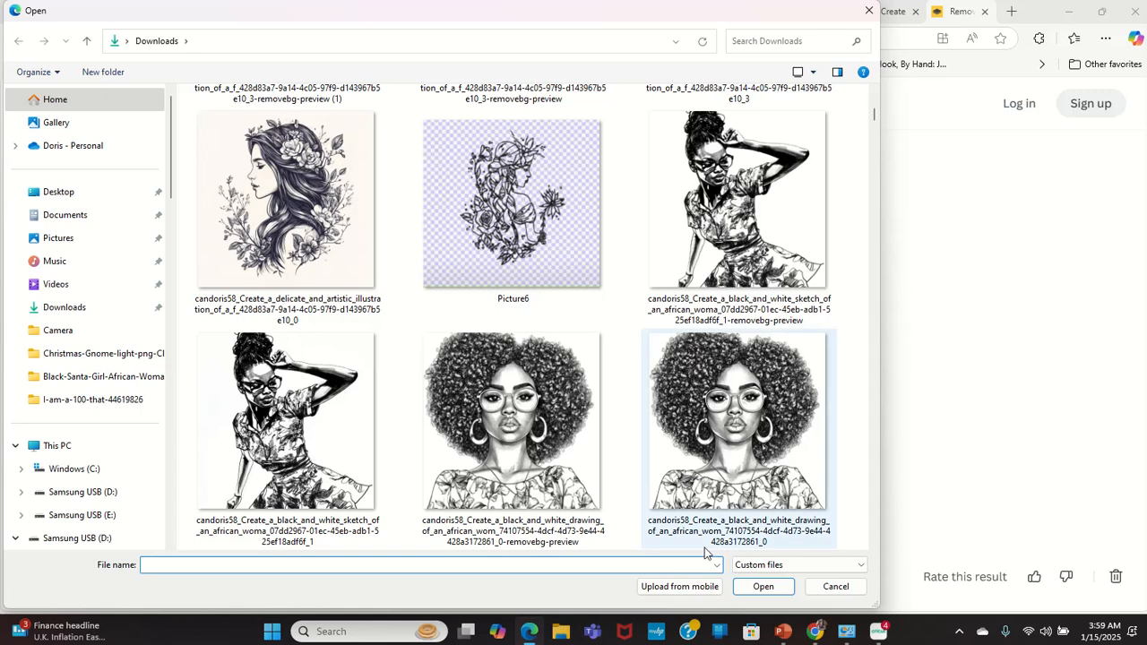
{"action": "left_click", "coordinate": [517, 385]}
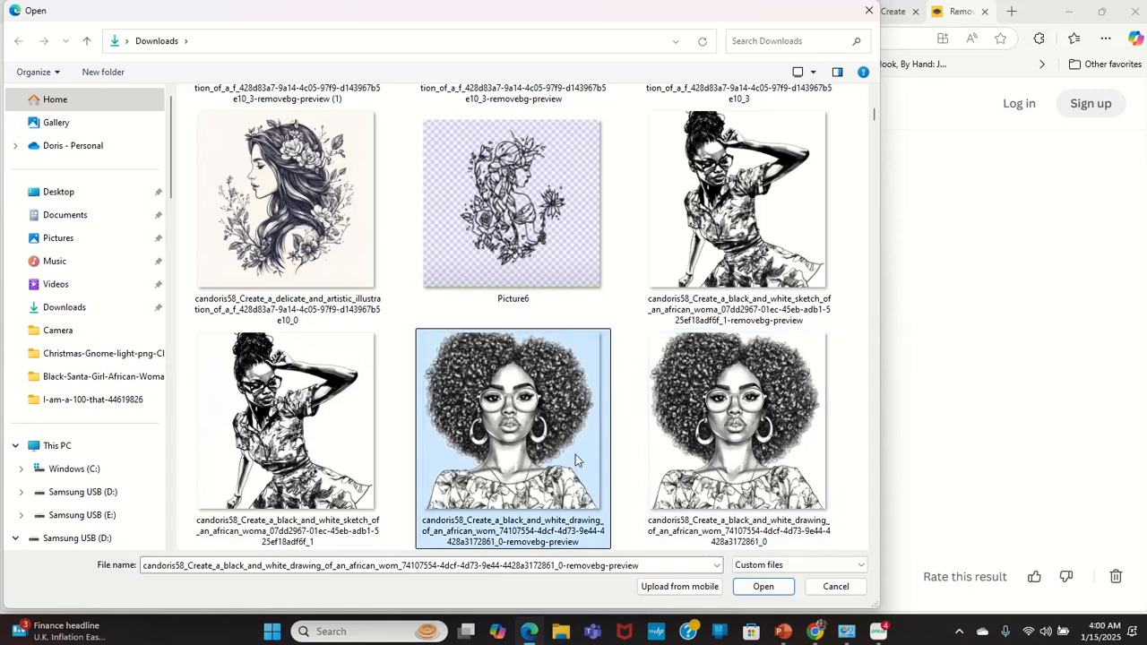
{"action": "left_click", "coordinate": [791, 592]}
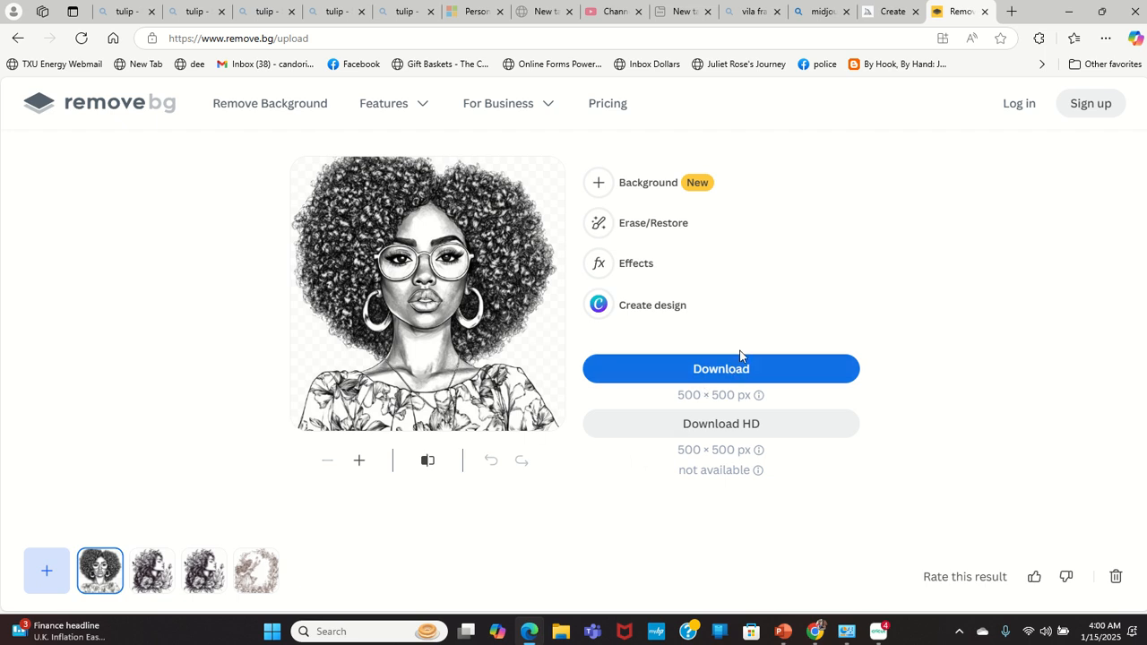
{"action": "left_click", "coordinate": [740, 376]}
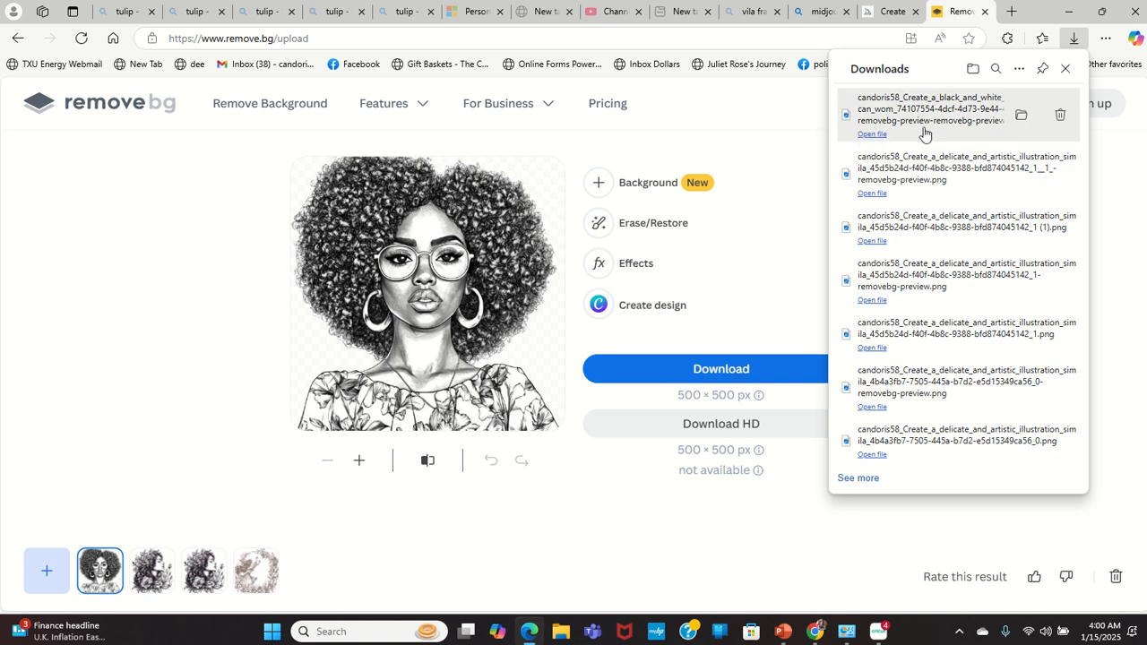
Step: Switch to Cricut Design Space and load the newly downloaded background-free drawing of the woman with glasses for upload
{"action": "left_click", "coordinate": [878, 631]}
{"action": "left_click", "coordinate": [25, 481]}
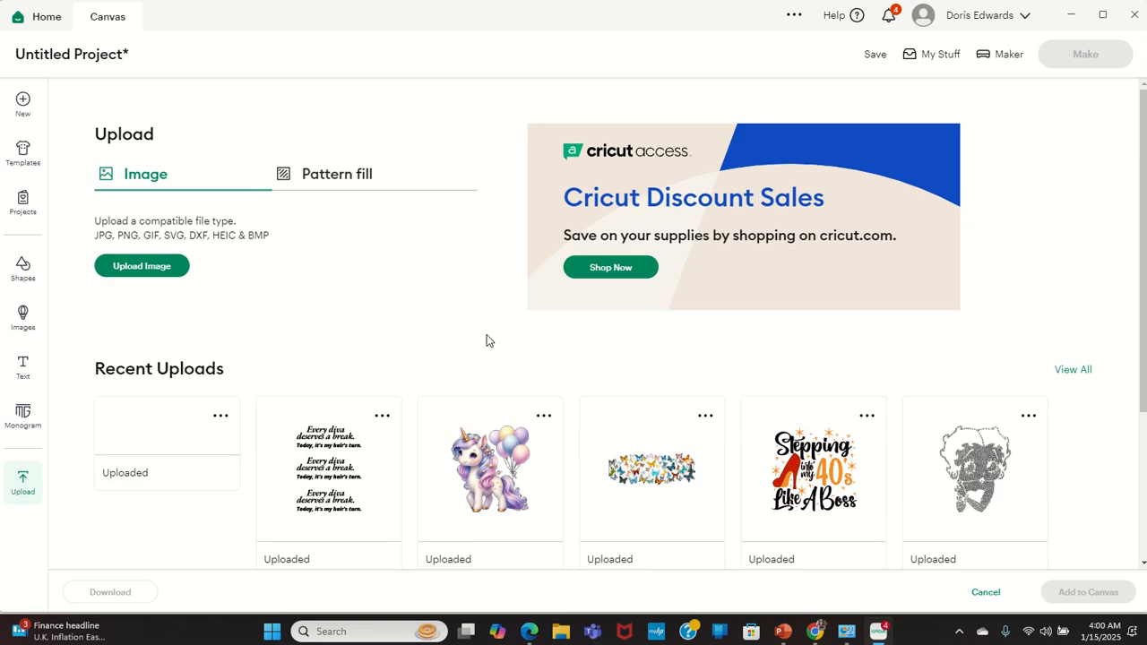
{"action": "left_click", "coordinate": [139, 271]}
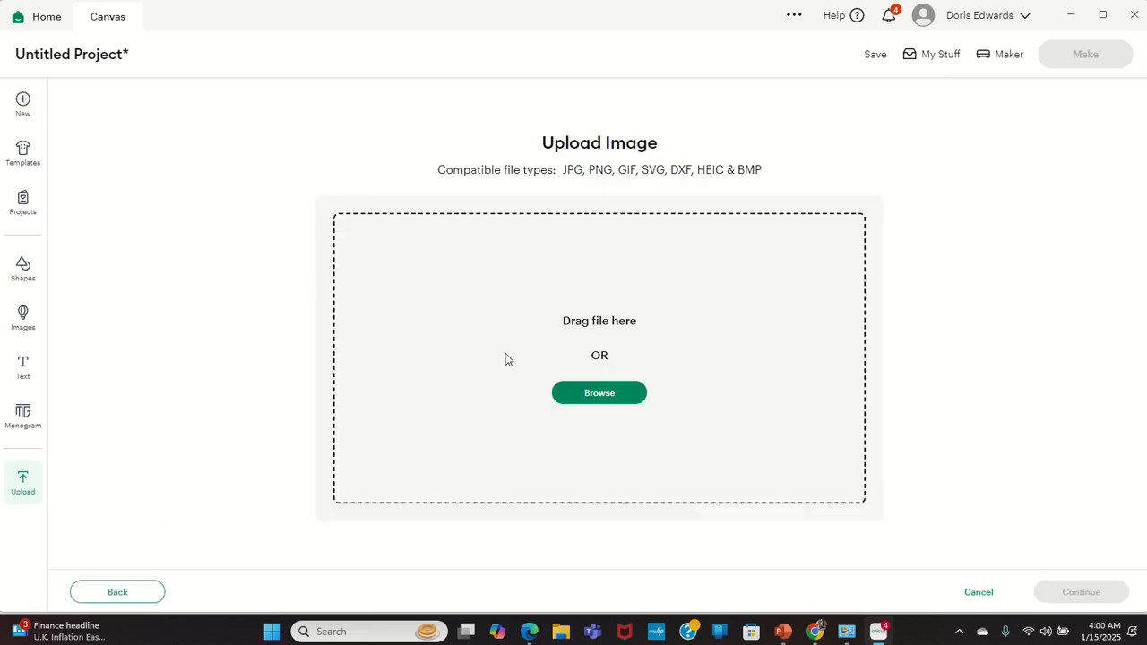
{"action": "left_click", "coordinate": [600, 395]}
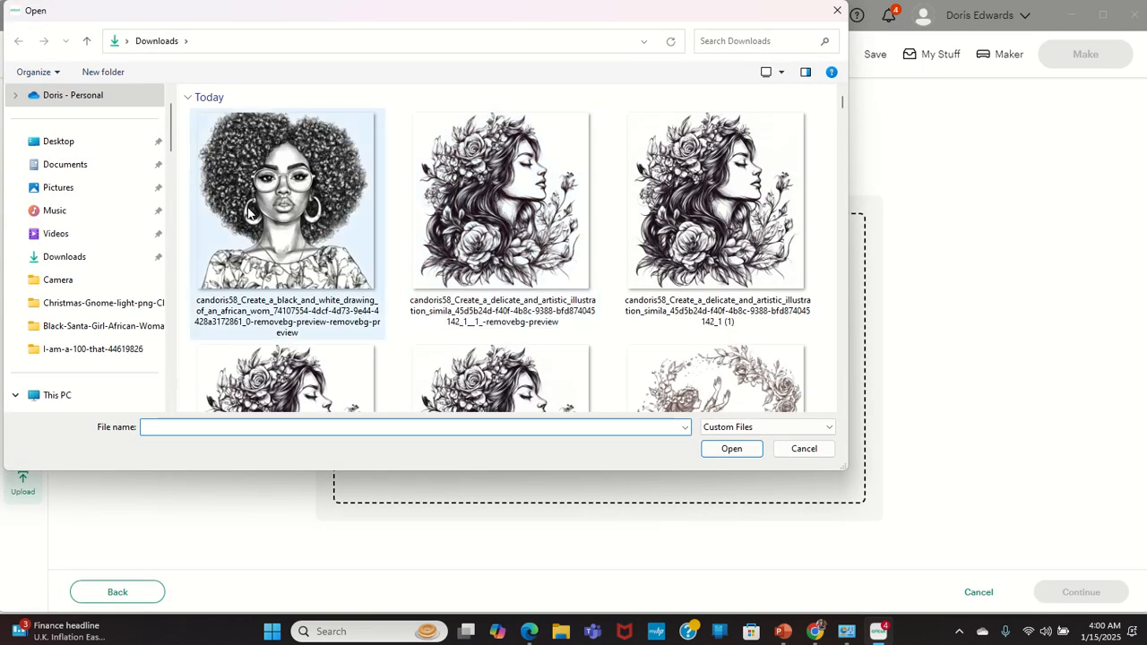
{"action": "left_click", "coordinate": [249, 212]}
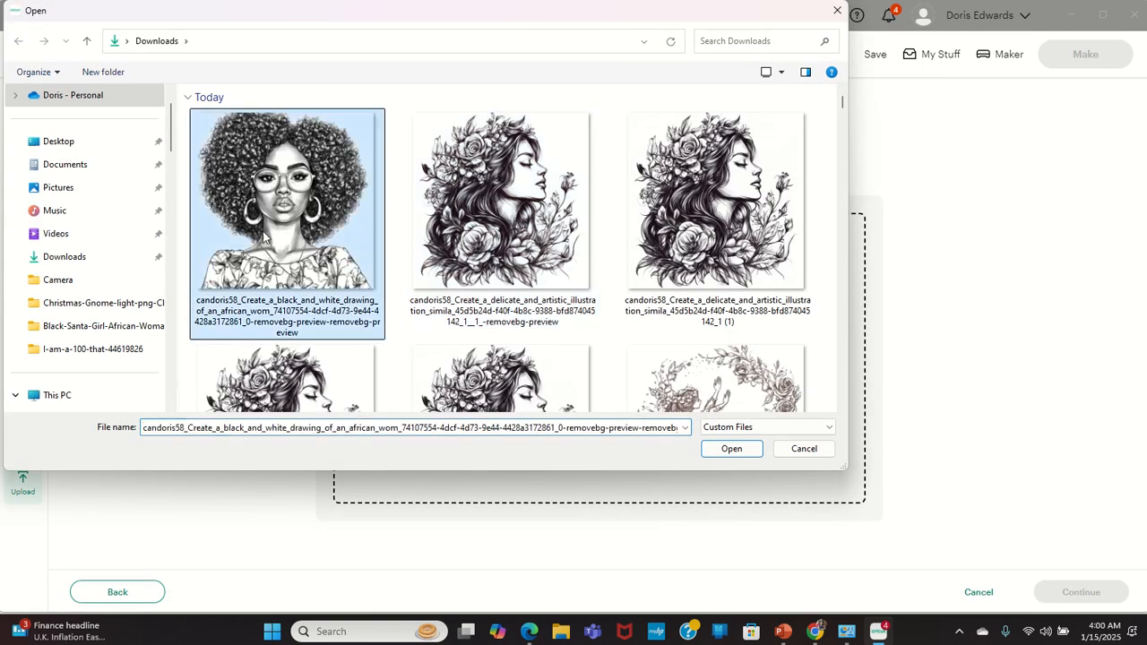
{"action": "left_click", "coordinate": [731, 447]}
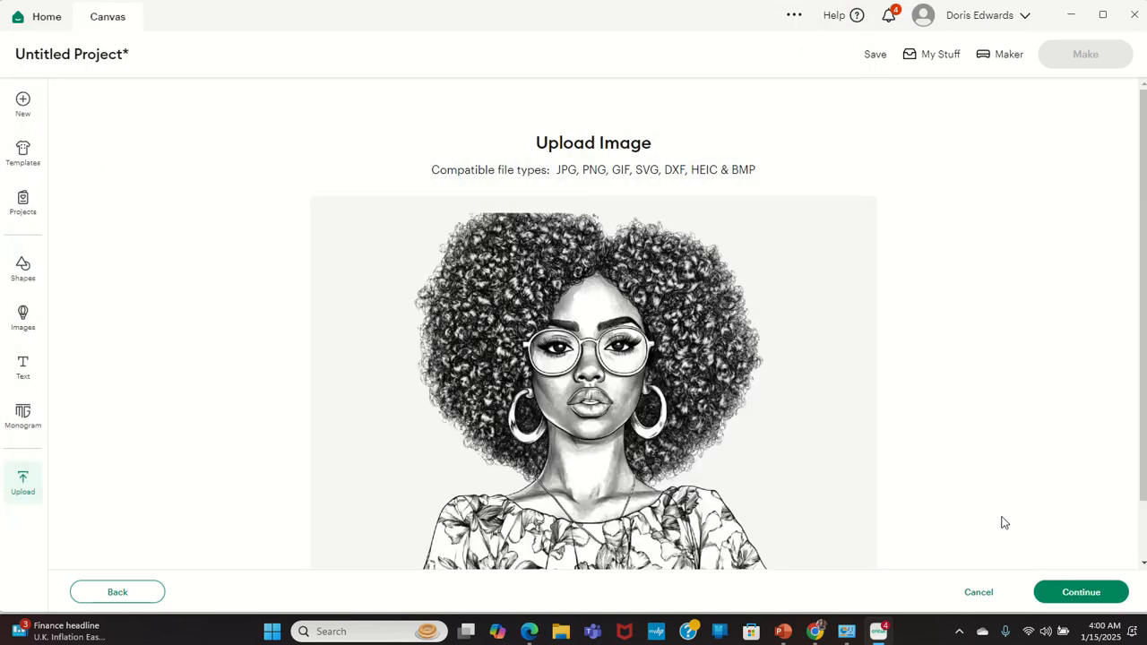
Step: Keep the drawing's background as it is, convert the image to a Single Layer, and upload it to the canvas
{"action": "left_click", "coordinate": [1054, 591]}
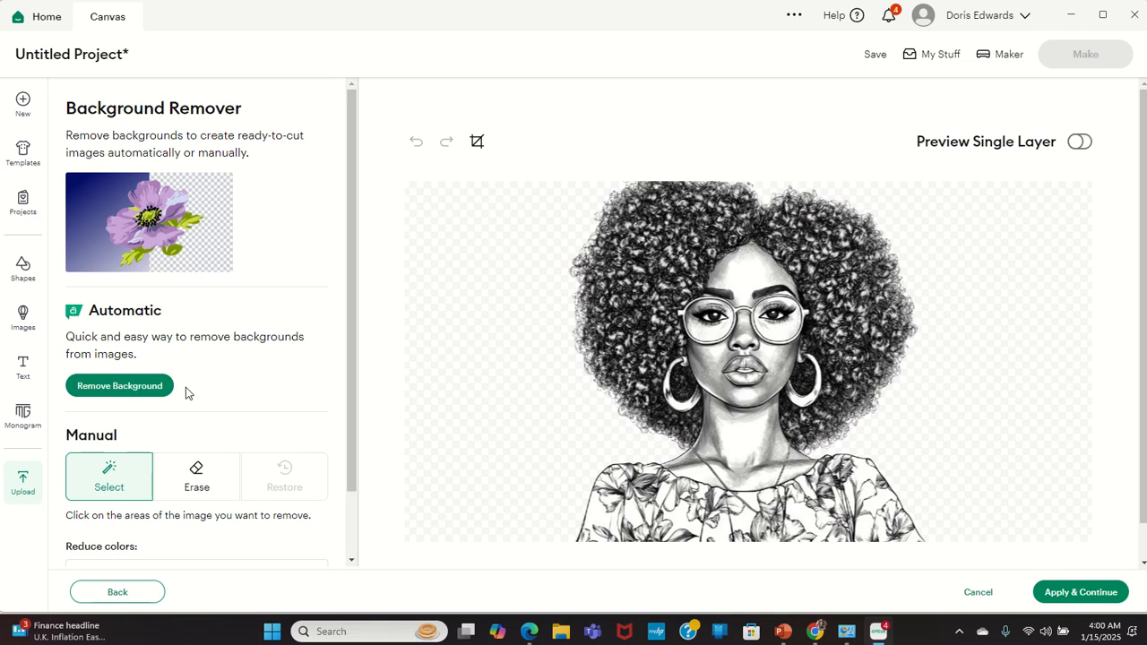
{"action": "left_click", "coordinate": [1055, 593]}
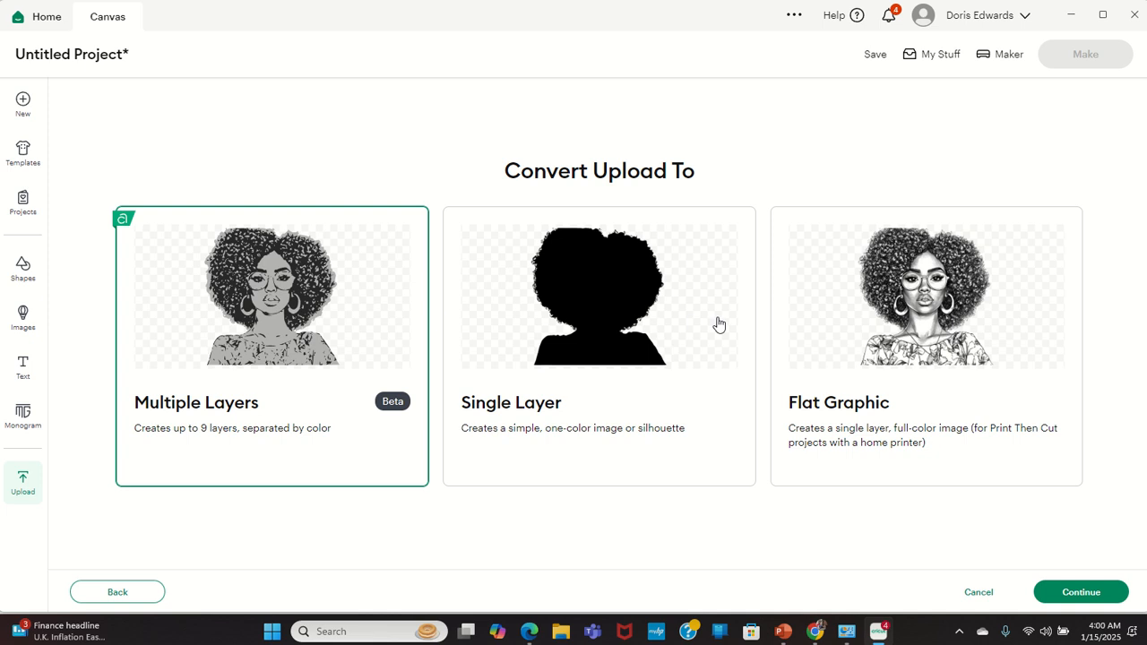
{"action": "left_click", "coordinate": [587, 268]}
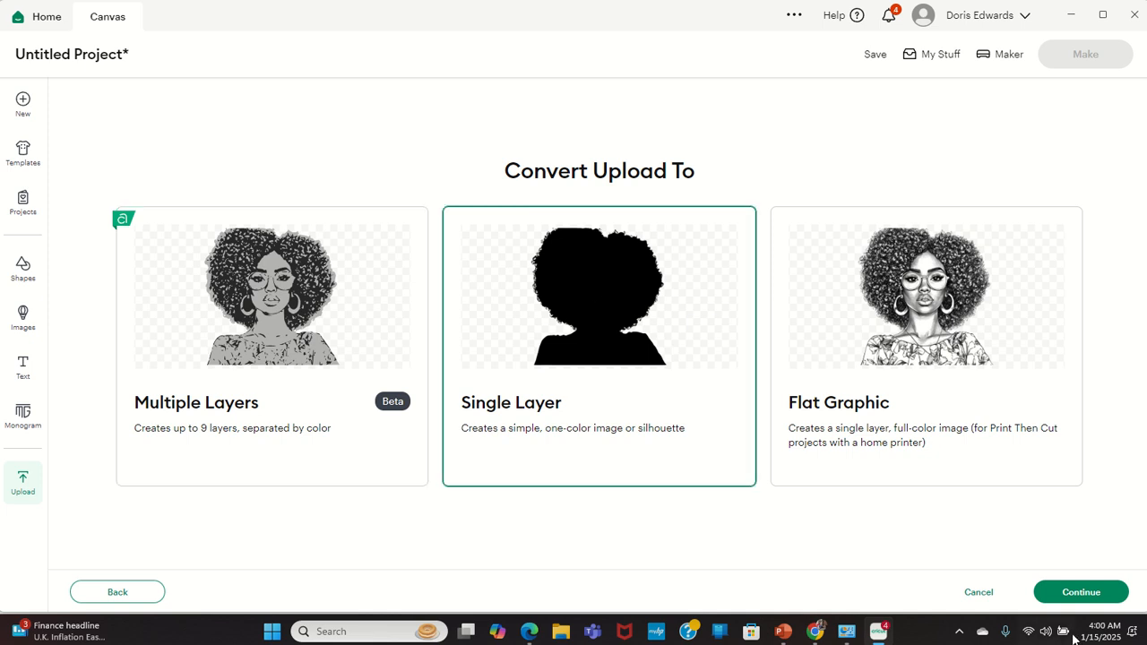
{"action": "left_click", "coordinate": [1079, 592]}
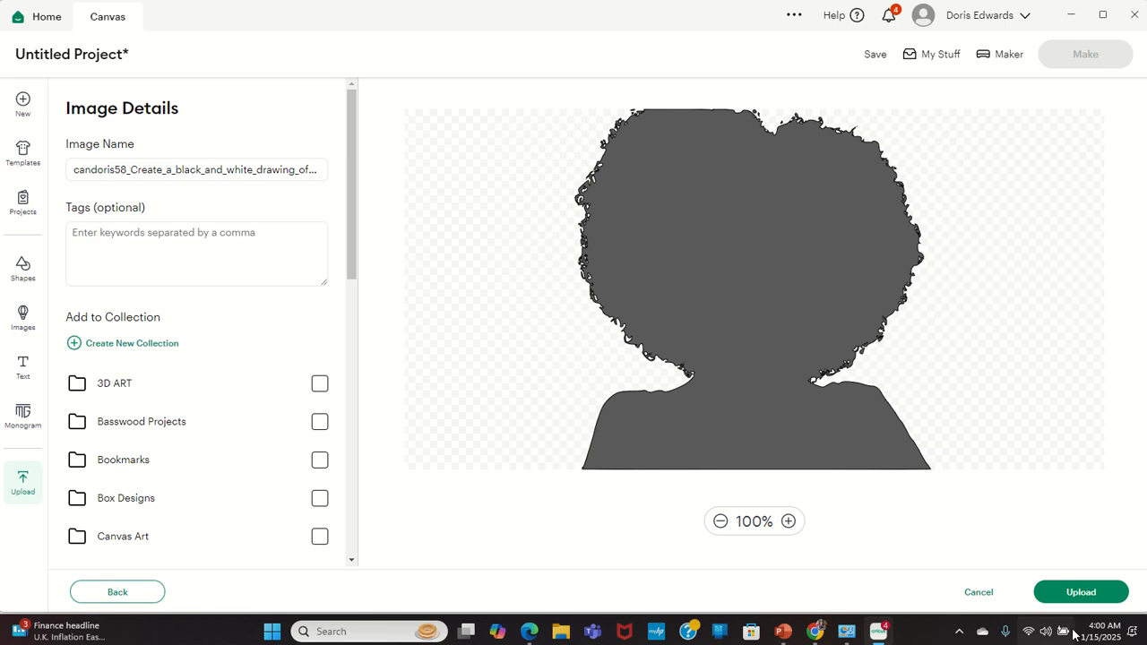
{"action": "left_click", "coordinate": [1078, 592]}
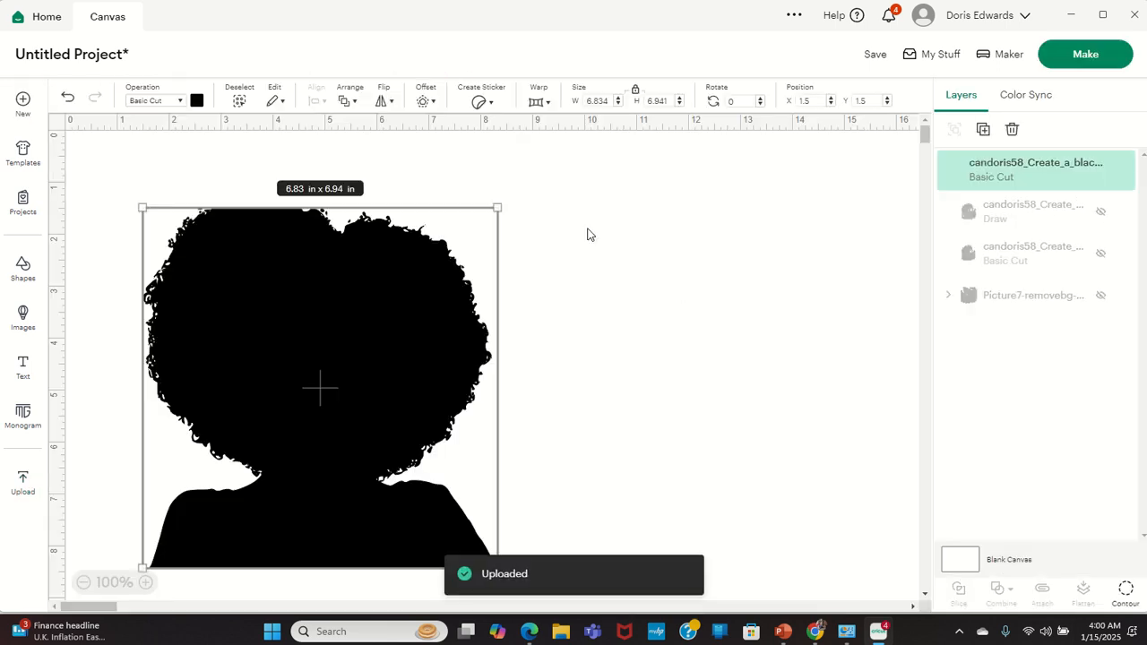
Step: Move the silhouette to about X 0.5, Y 0.86, duplicate it, and place the copy beside it at about X 7.6, Y 0.93
{"action": "left_click_drag", "start_coordinate": [269, 264], "coordinate": [226, 239]}
{"action": "right_click", "coordinate": [226, 239]}
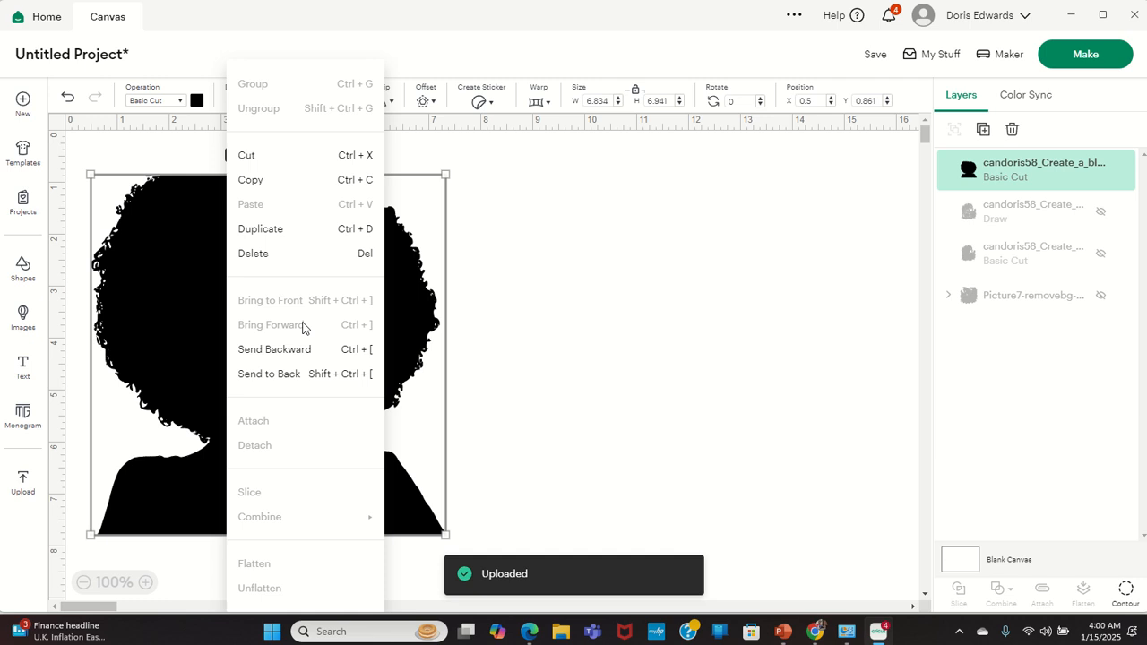
{"action": "left_click", "coordinate": [305, 228]}
{"action": "left_click_drag", "start_coordinate": [311, 358], "coordinate": [655, 335]}
Step: Change the duplicated silhouette's operation to Pen and set its pen color to Orange Peel
{"action": "left_click", "coordinate": [174, 103]}
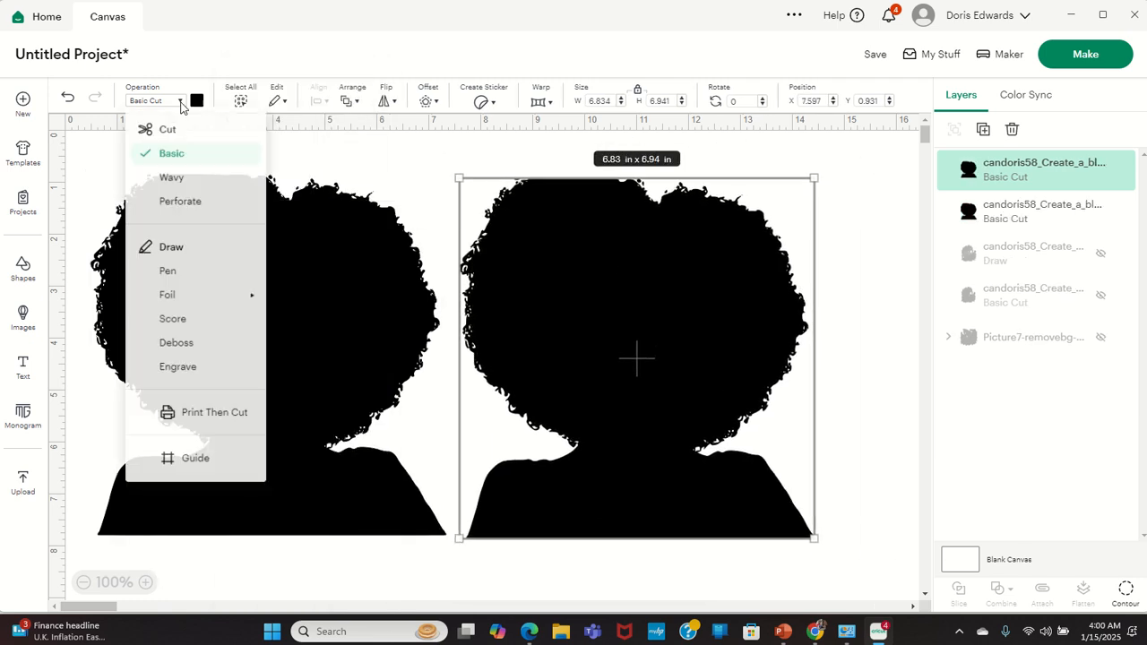
{"action": "left_click", "coordinate": [177, 281]}
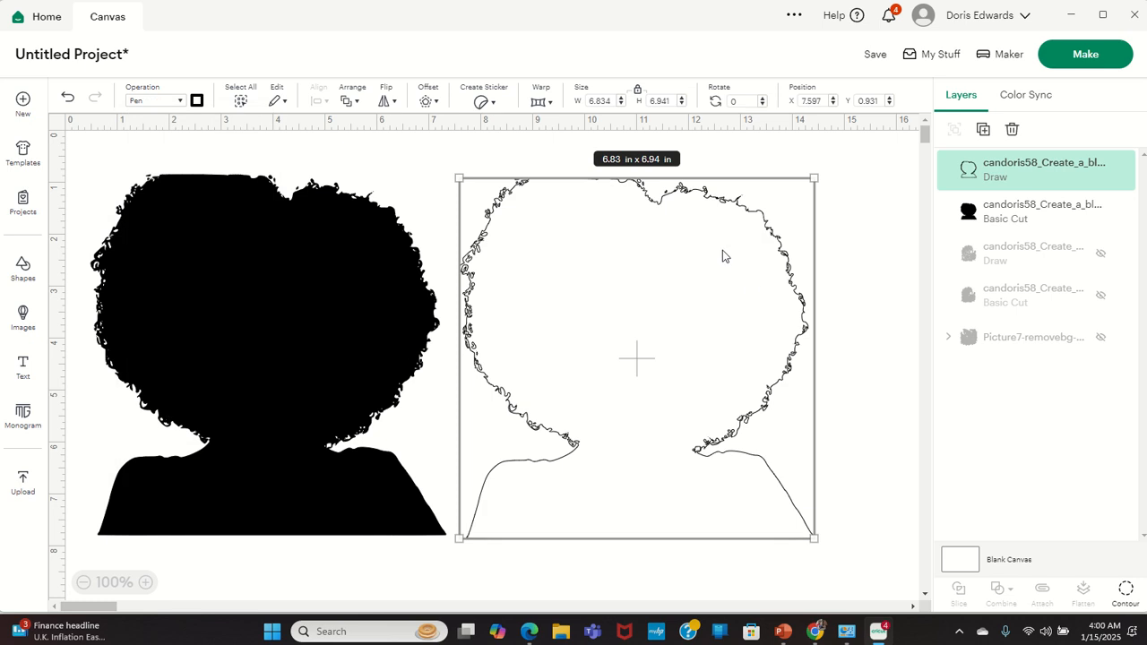
{"action": "left_click", "coordinate": [863, 315]}
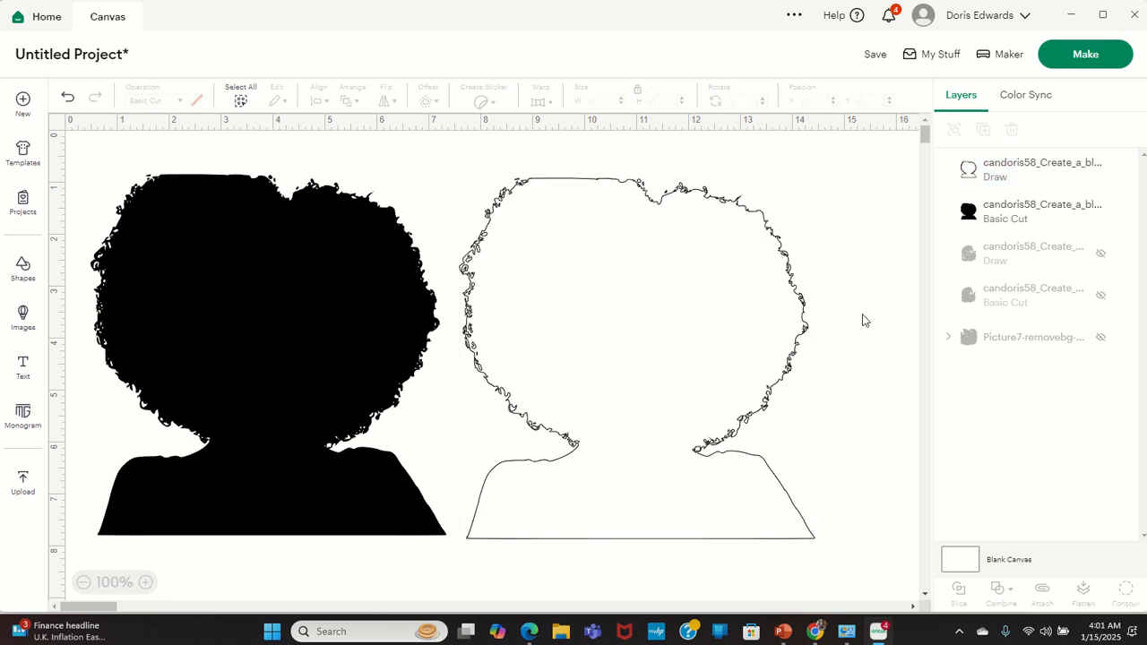
{"action": "left_click", "coordinate": [705, 271]}
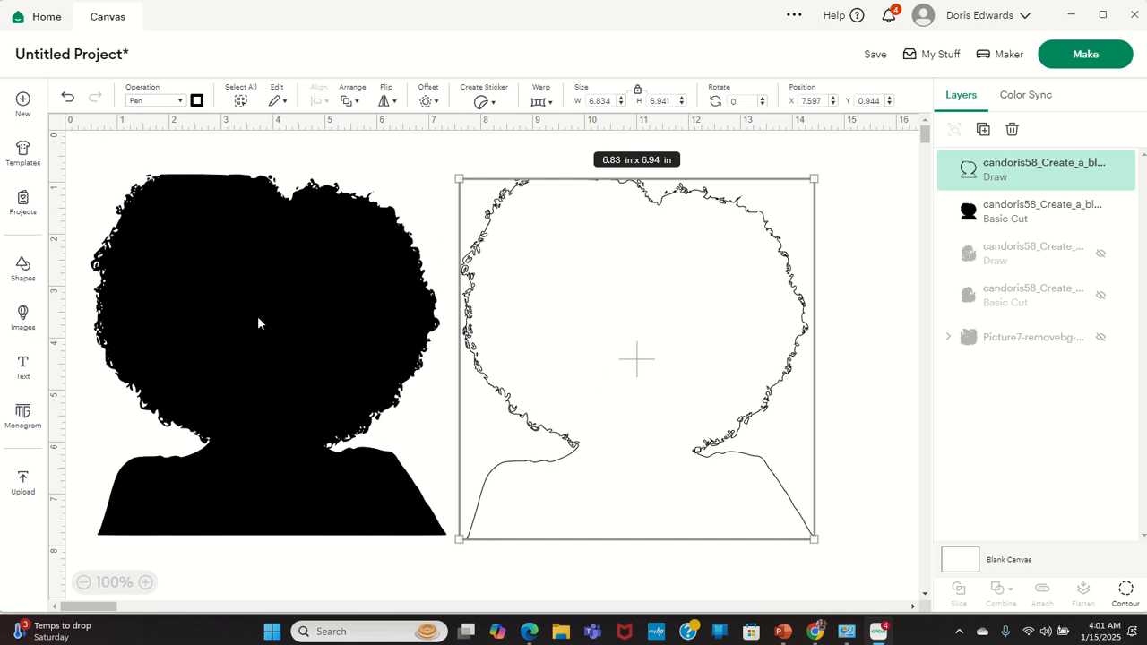
{"action": "left_click", "coordinate": [197, 103]}
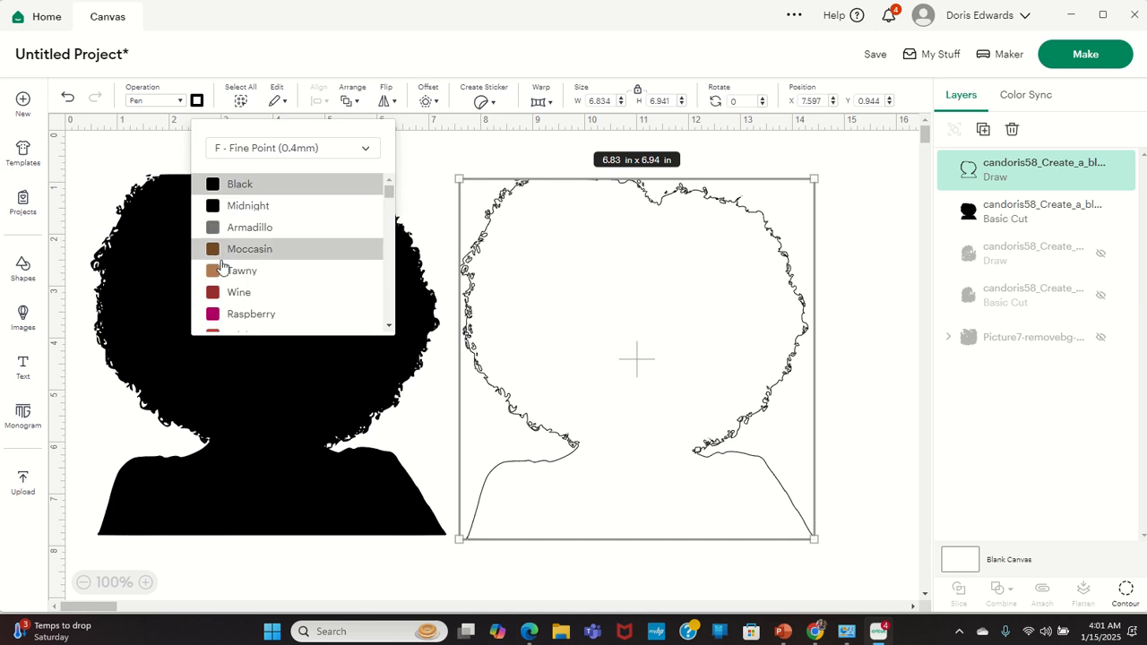
{"action": "scroll", "coordinate": [271, 306], "scroll_direction": "down", "scroll_amount": 2}
{"action": "scroll", "coordinate": [269, 306], "scroll_direction": "down", "scroll_amount": 3}
{"action": "left_click", "coordinate": [269, 293]}
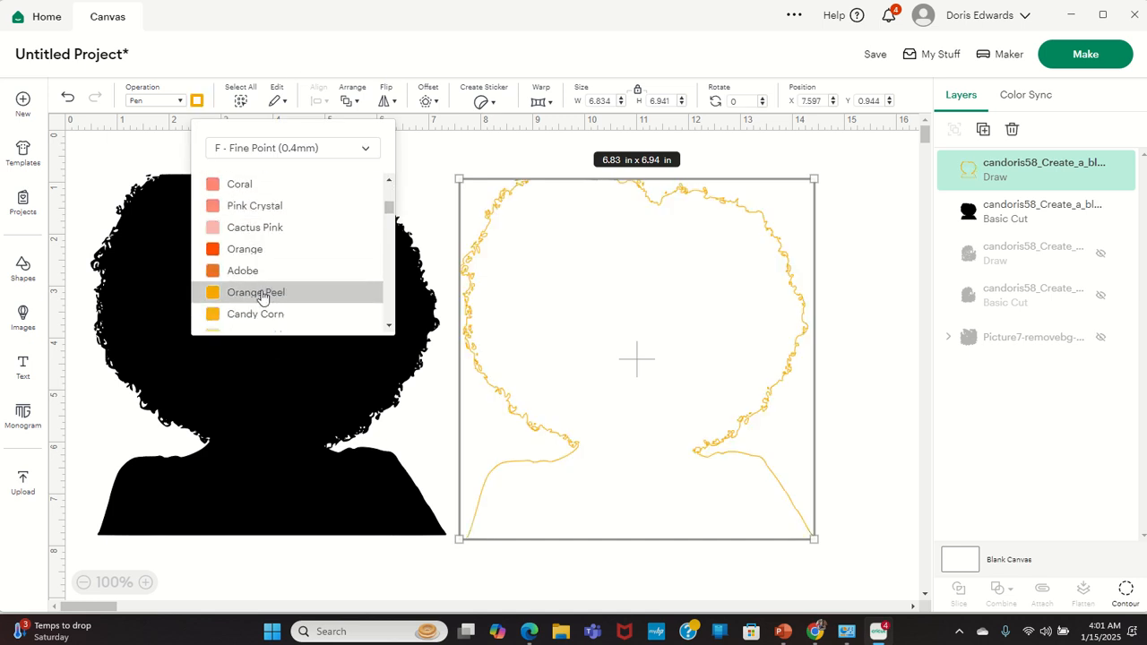
Step: Lay the black silhouette over the orange outline, scaled to about 6.51 × 6.61 in, and shift the outline to about X 7.43, Y 0.96
{"action": "left_click", "coordinate": [250, 437]}
{"action": "left_click_drag", "start_coordinate": [251, 436], "coordinate": [623, 441]}
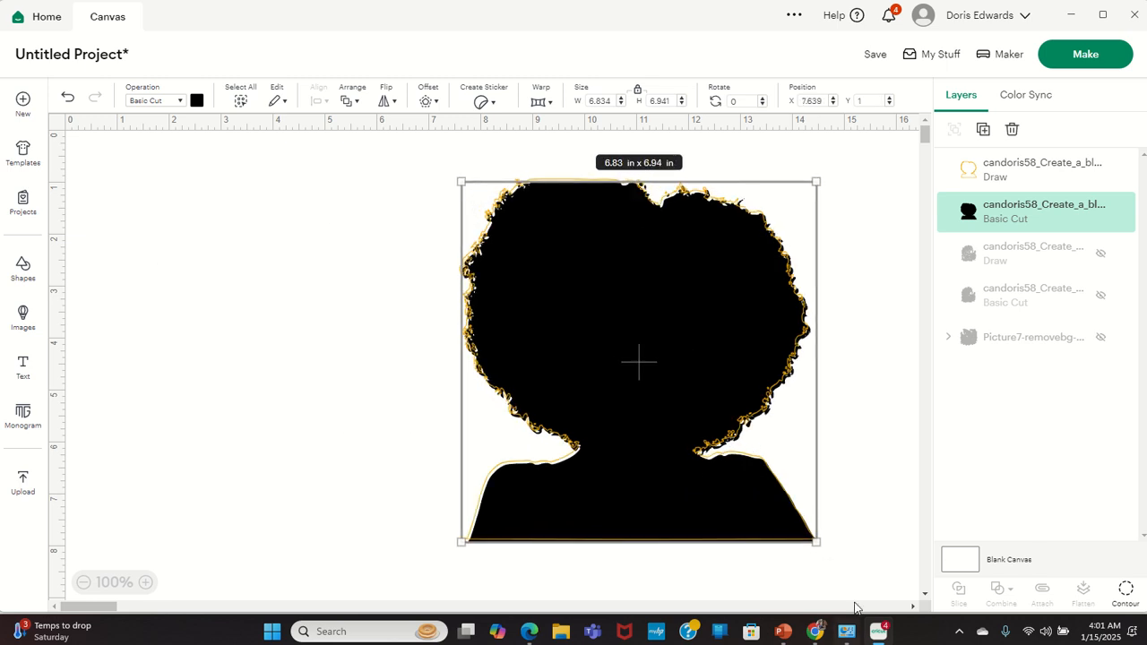
{"action": "left_click_drag", "start_coordinate": [816, 544], "coordinate": [783, 527]}
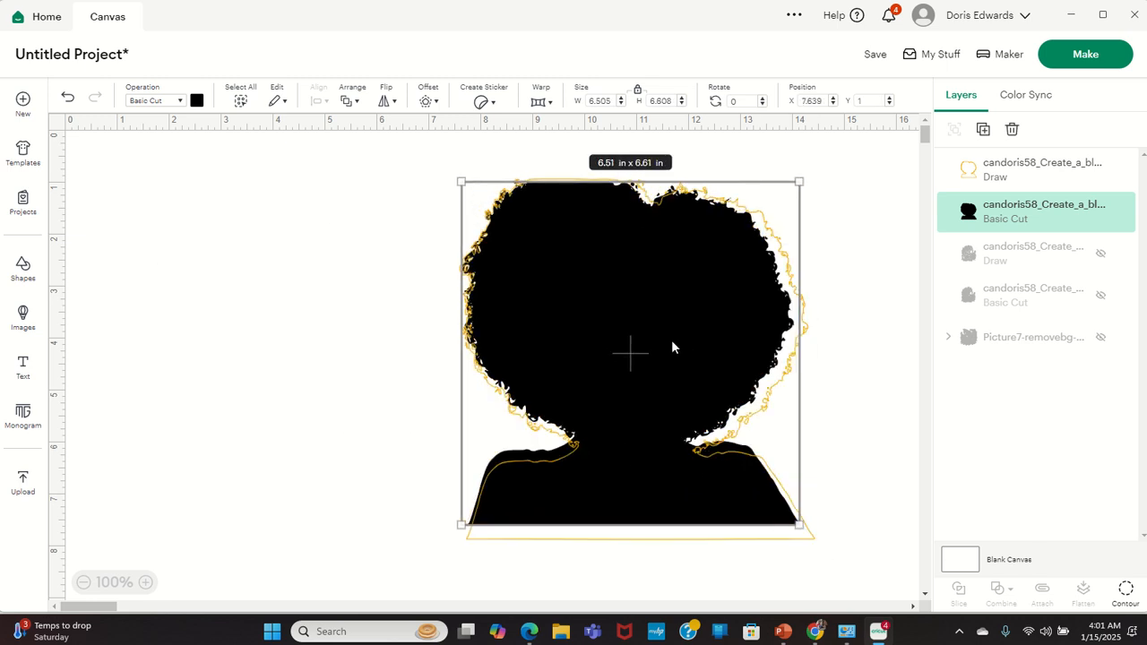
{"action": "mouse_move", "coordinate": [673, 347]}
{"action": "left_mouse_down"}
{"action": "mouse_move", "coordinate": [664, 325]}
{"action": "mouse_move", "coordinate": [662, 341]}
{"action": "left_mouse_up"}
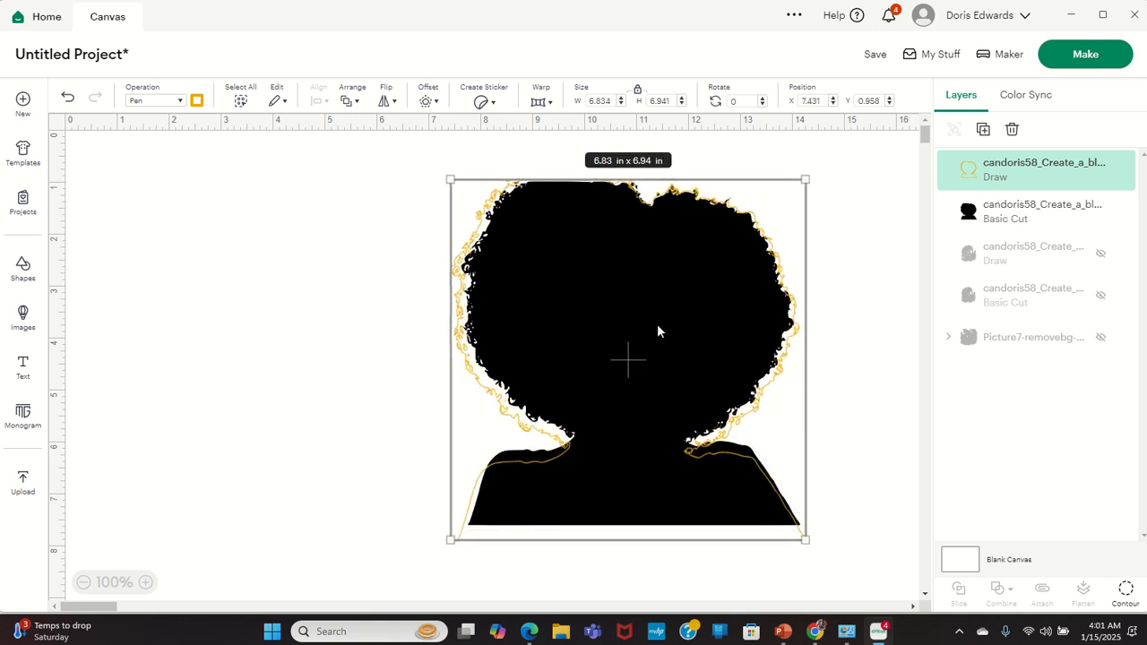
Step: Delete both the pen outline and the black silhouette from the canvas
{"action": "key", "text": "Delete"}
{"action": "left_click", "coordinate": [658, 326]}
{"action": "key", "text": "Delete"}
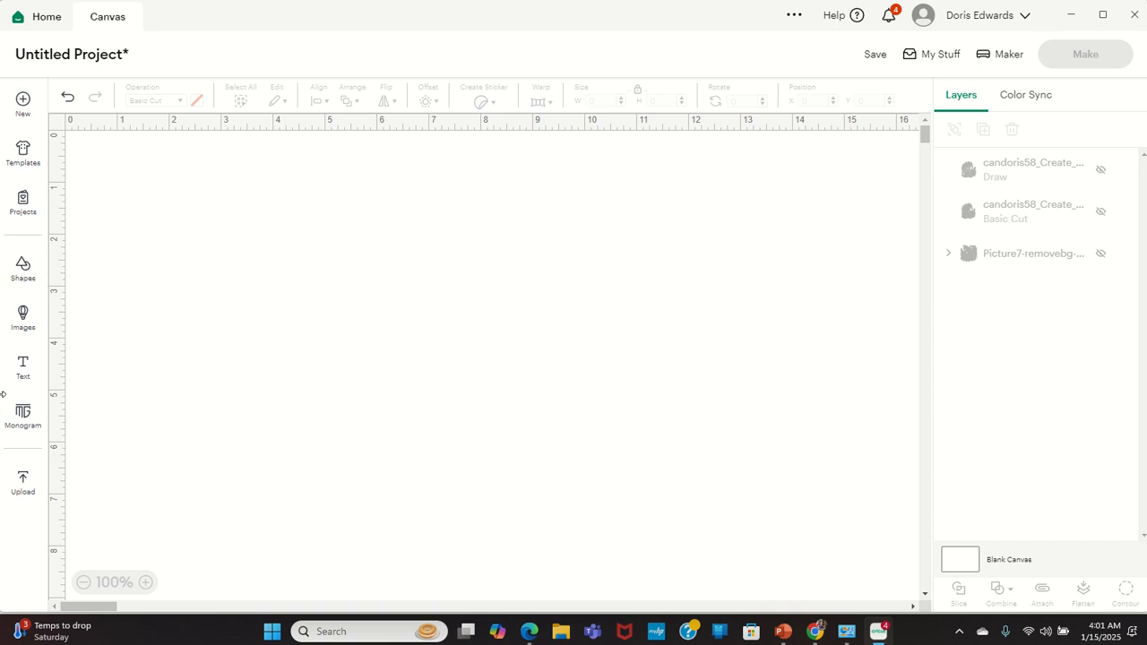
Step: Load the background-free drawing of the woman with glasses from Downloads for a new image upload
{"action": "left_click", "coordinate": [23, 482]}
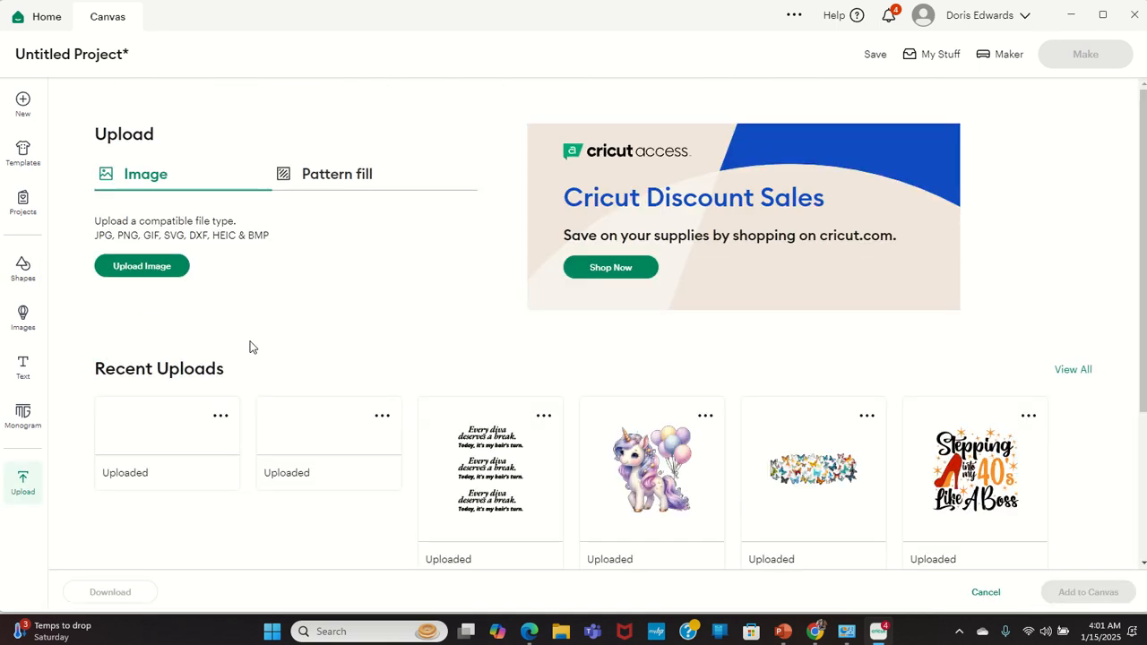
{"action": "left_click", "coordinate": [174, 265]}
{"action": "left_click", "coordinate": [610, 405]}
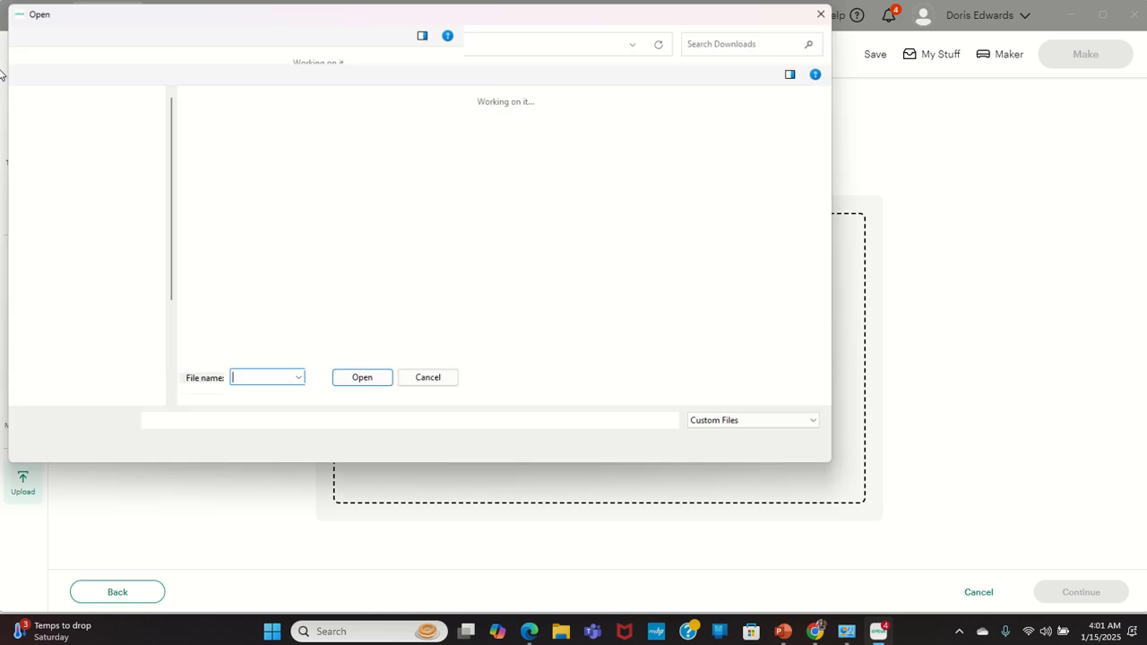
{"action": "left_click", "coordinate": [211, 235]}
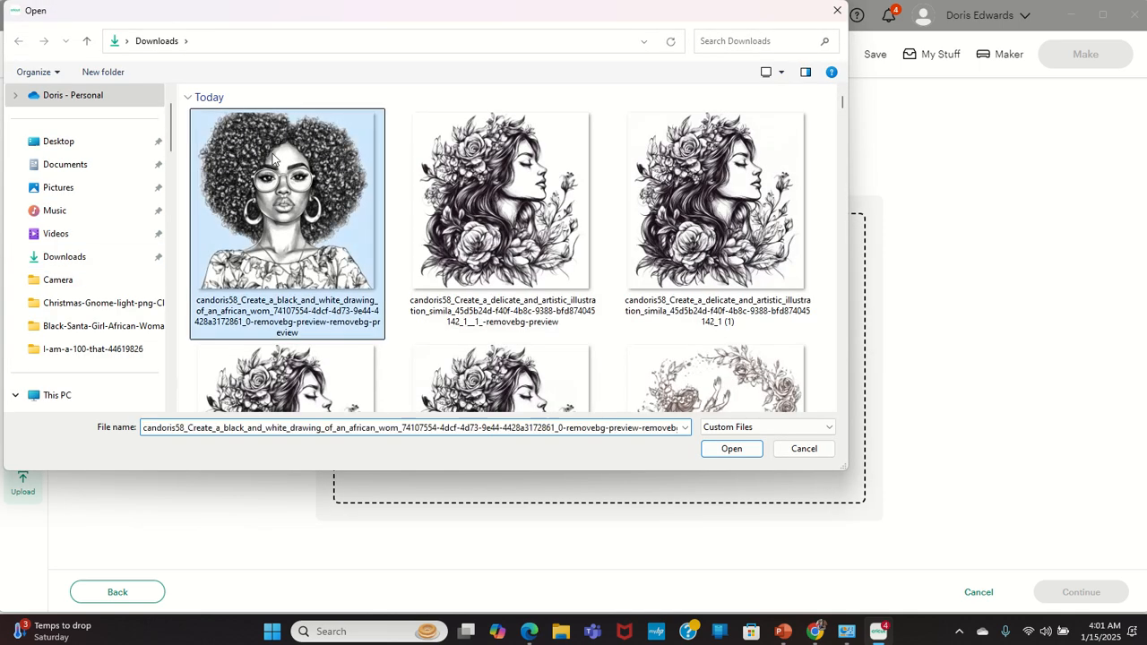
{"action": "left_click", "coordinate": [707, 448]}
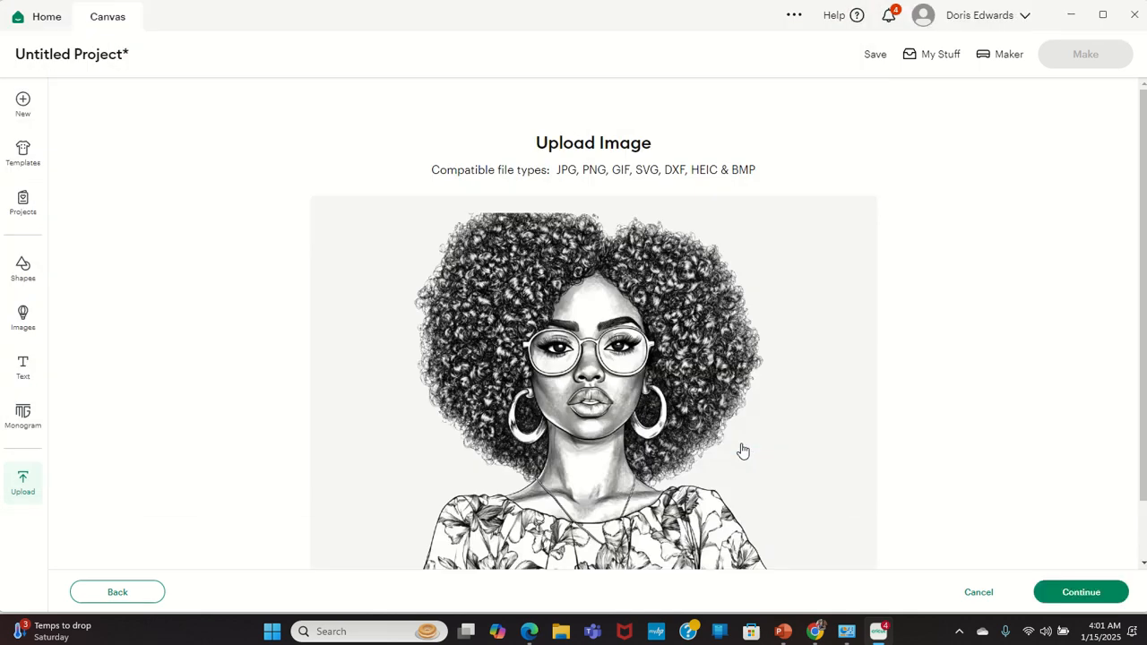
Step: Keep the drawing's background as it is, convert the image to Multiple Layers with 2 stacked layers, and upload it to the canvas
{"action": "left_click", "coordinate": [1095, 594]}
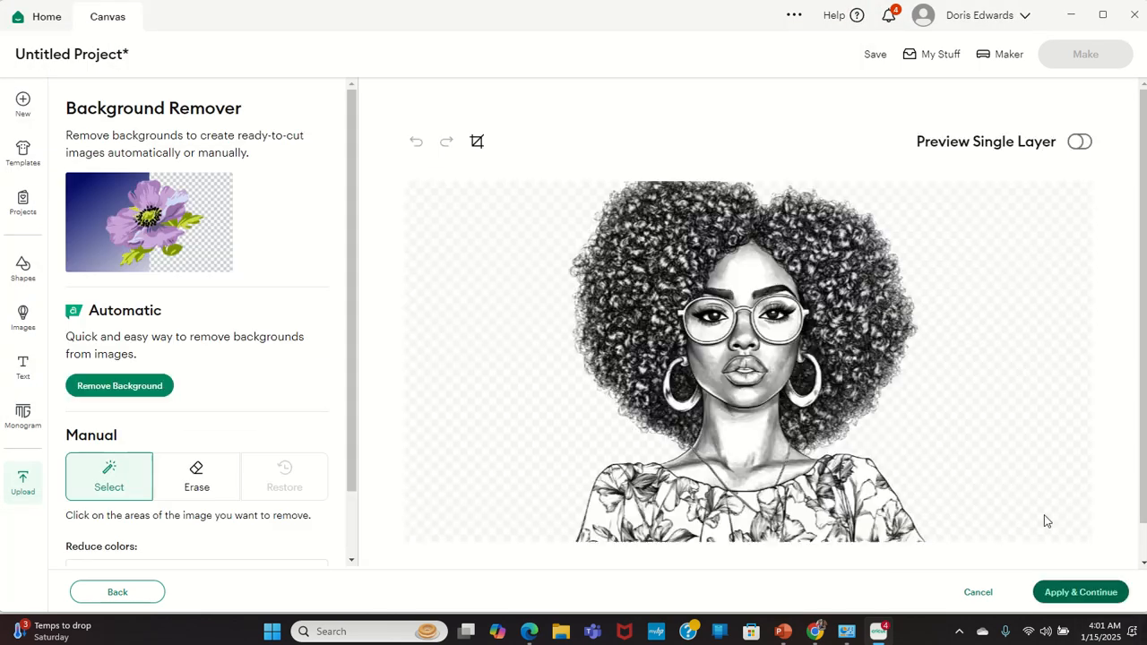
{"action": "left_click", "coordinate": [1063, 592]}
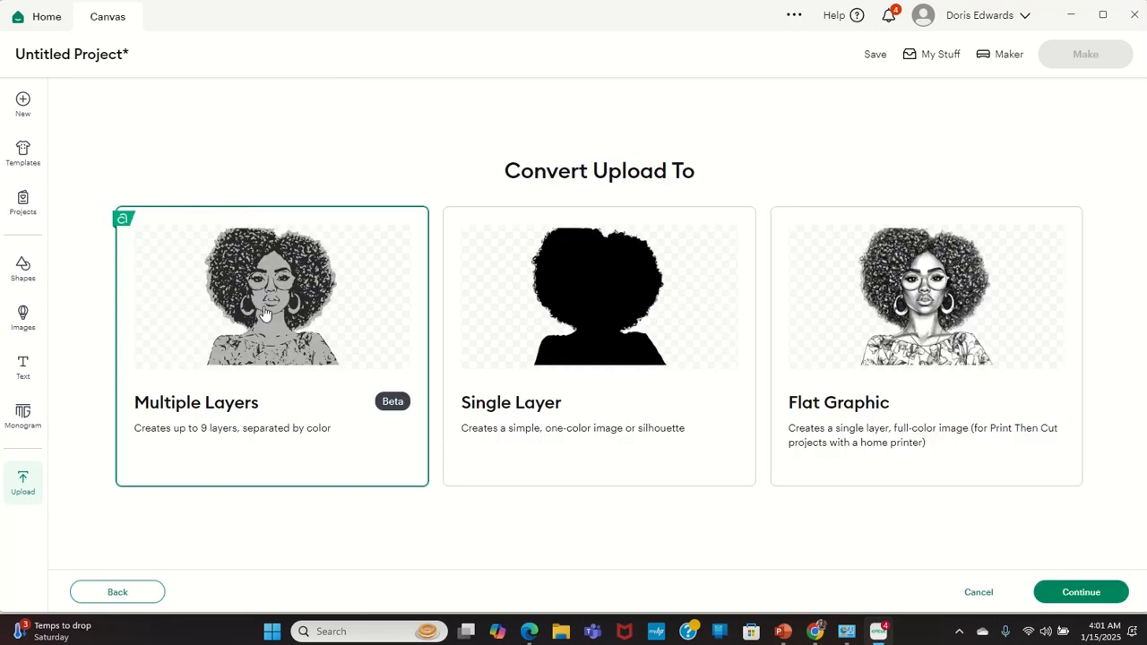
{"action": "left_click", "coordinate": [1080, 591]}
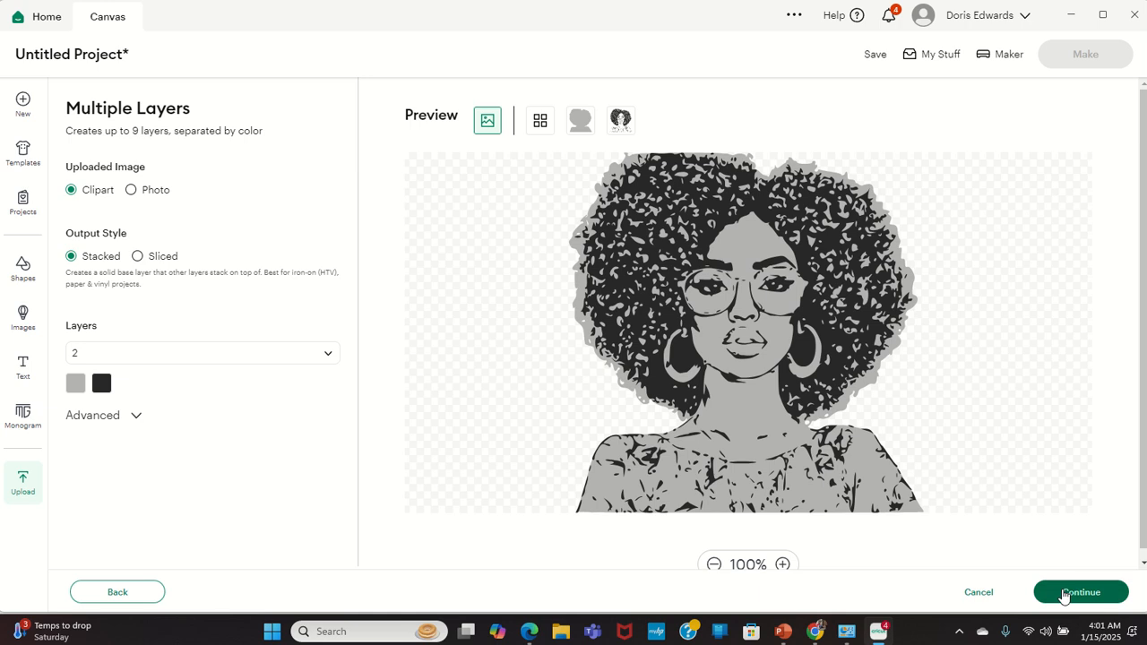
{"action": "left_click", "coordinate": [1064, 596]}
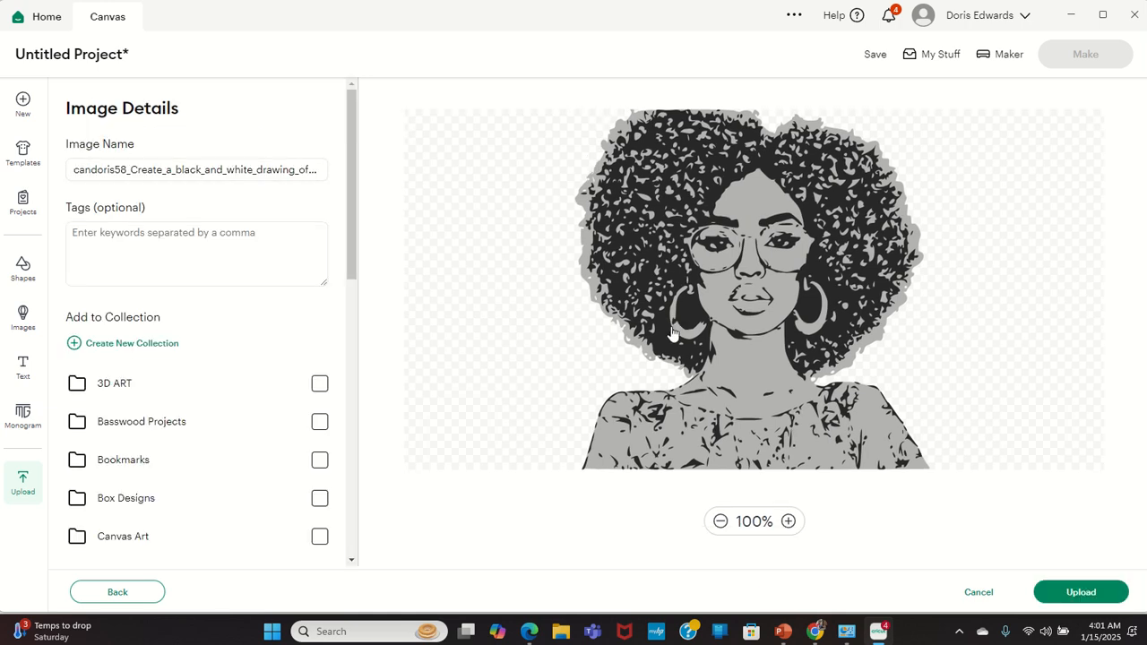
{"action": "left_click", "coordinate": [1066, 593]}
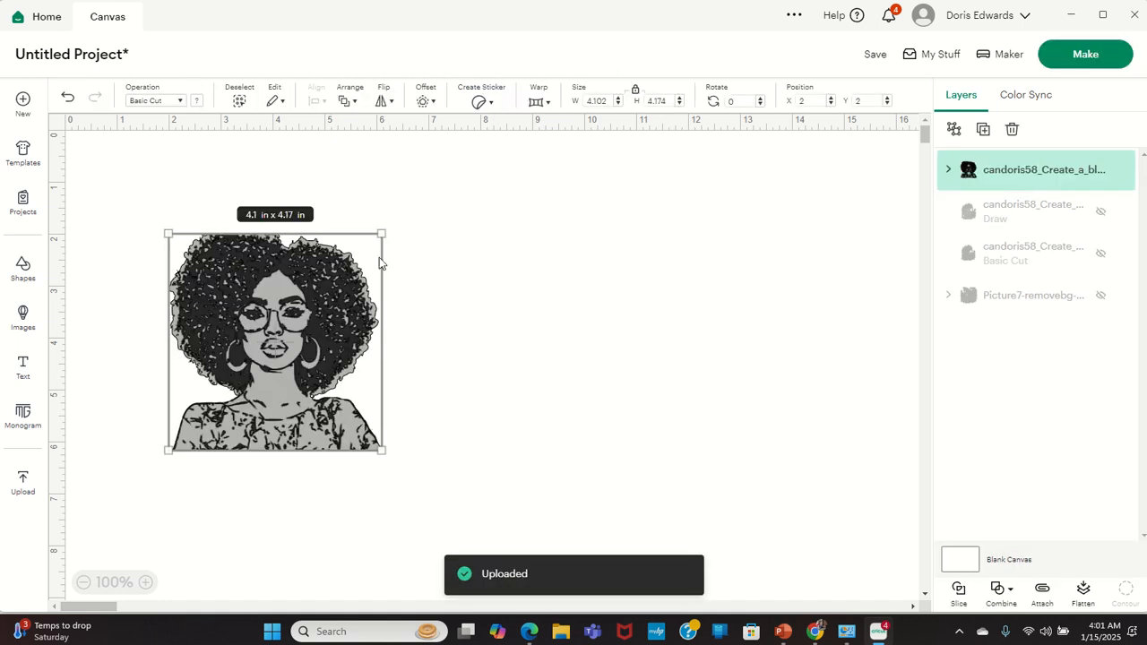
Step: Enlarge the layered portrait to about 6.46 × 6.58 in at X 1.19, Y 0.68, and place a duplicate beside it at X 8.11, Y 0.75
{"action": "left_click_drag", "start_coordinate": [321, 385], "coordinate": [280, 314]}
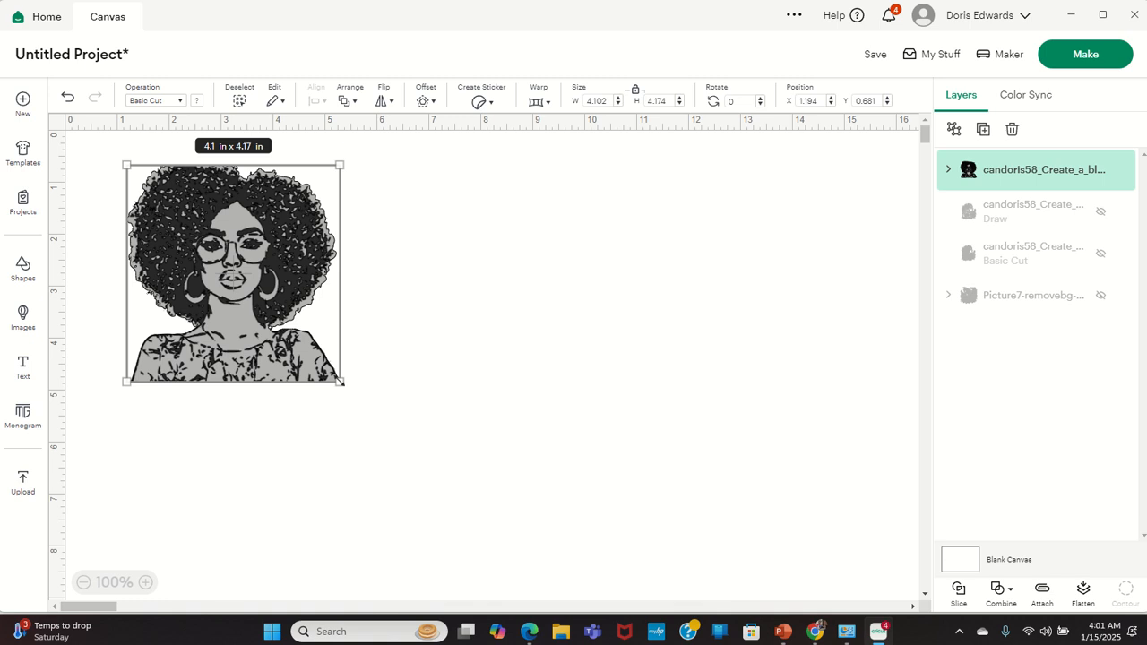
{"action": "left_click_drag", "start_coordinate": [340, 381], "coordinate": [374, 508]}
{"action": "right_click", "coordinate": [339, 348]}
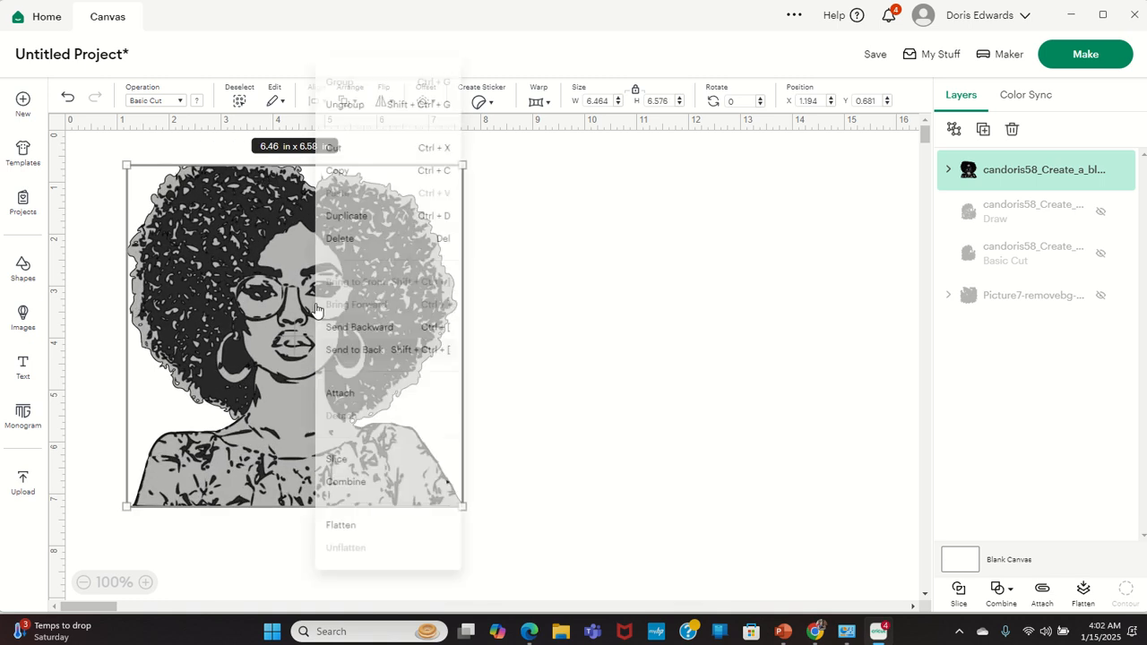
{"action": "left_click", "coordinate": [379, 230]}
{"action": "left_click_drag", "start_coordinate": [349, 236], "coordinate": [663, 373]}
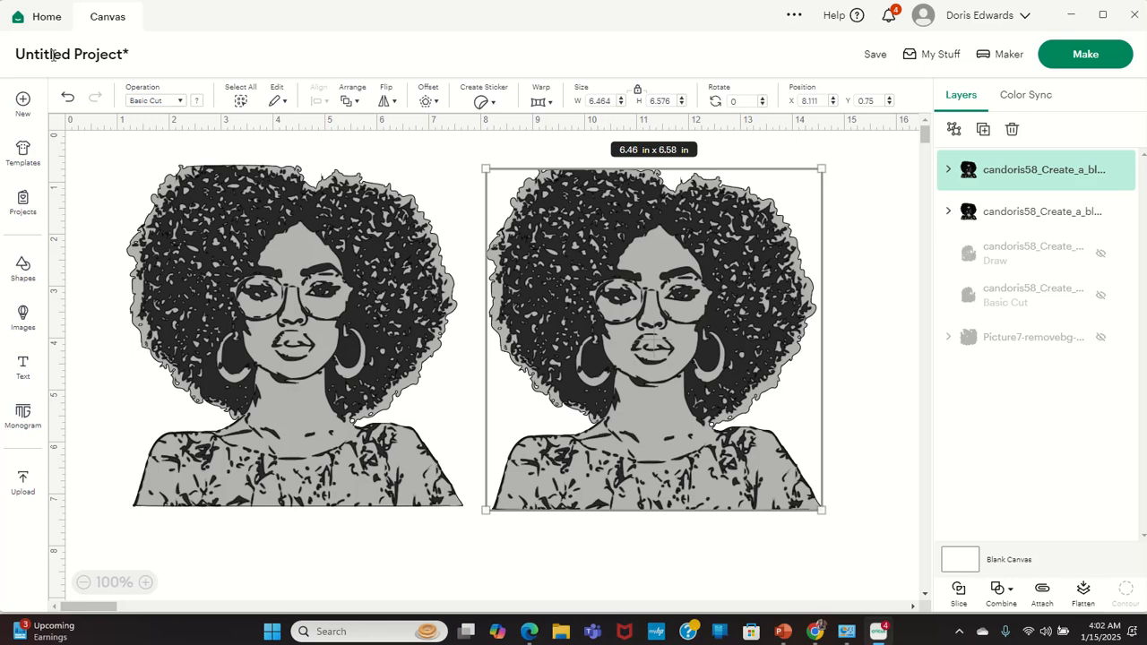
Step: Change the duplicated portrait's operation to Pen and set its pen color to Candy Corn
{"action": "left_click", "coordinate": [180, 104]}
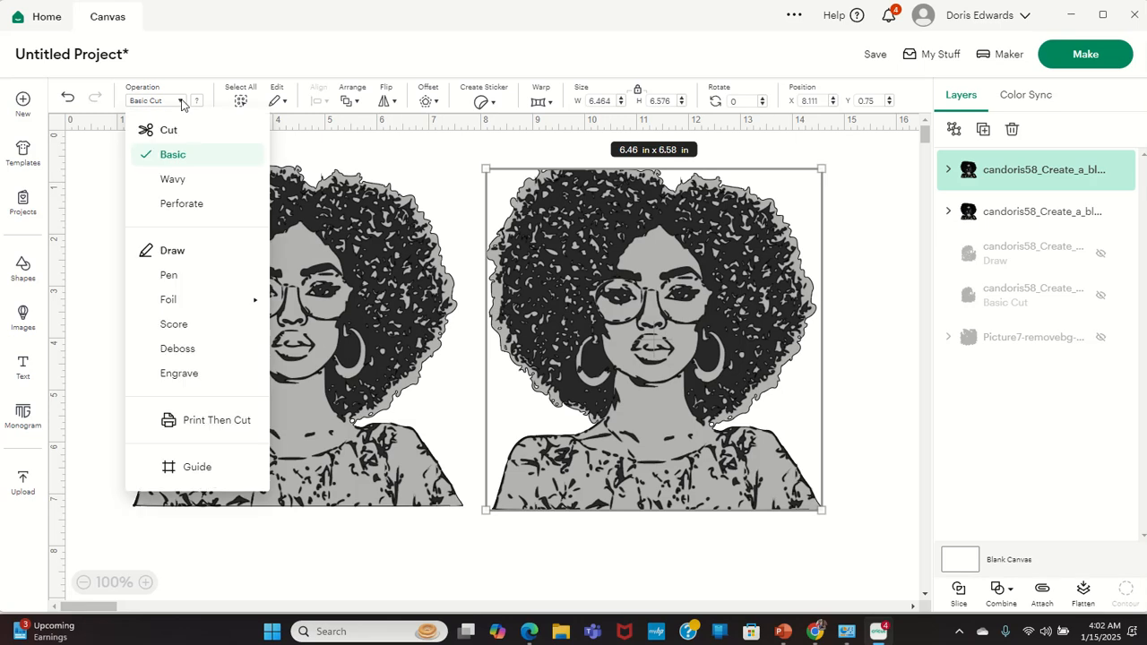
{"action": "left_click", "coordinate": [175, 275]}
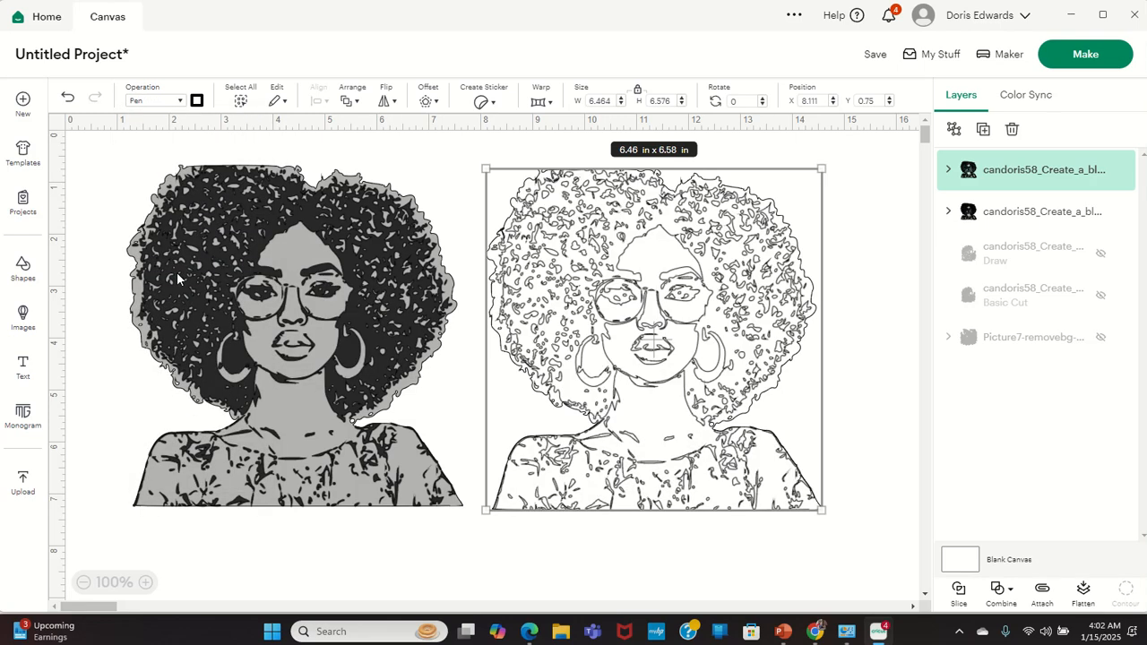
{"action": "left_click", "coordinate": [875, 329]}
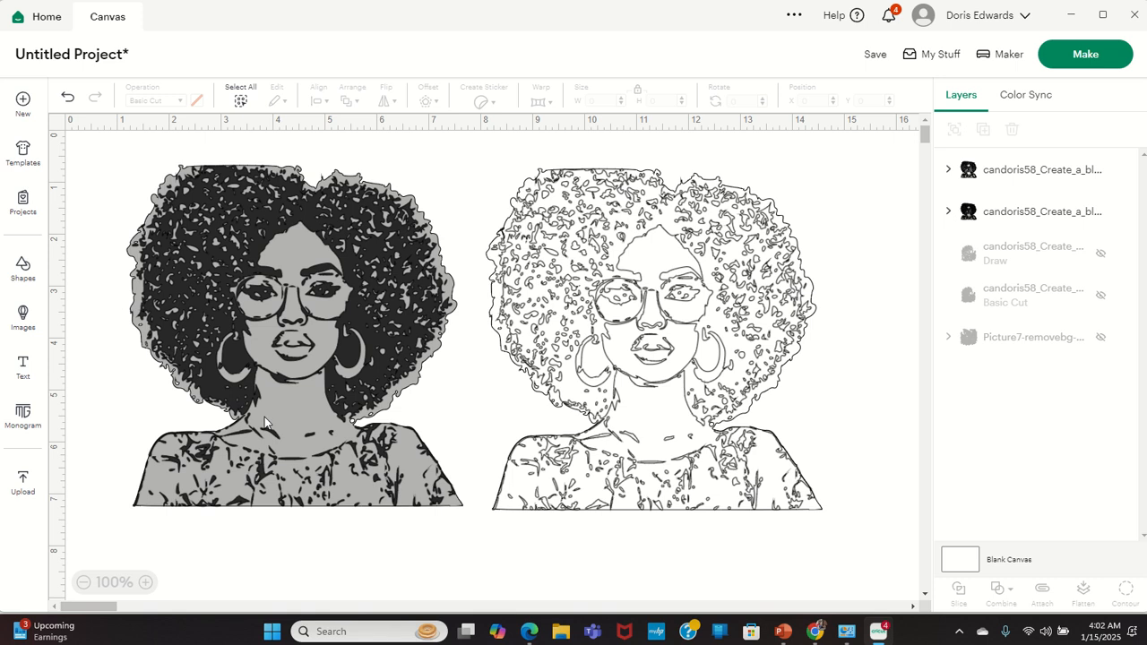
{"action": "left_click", "coordinate": [567, 297]}
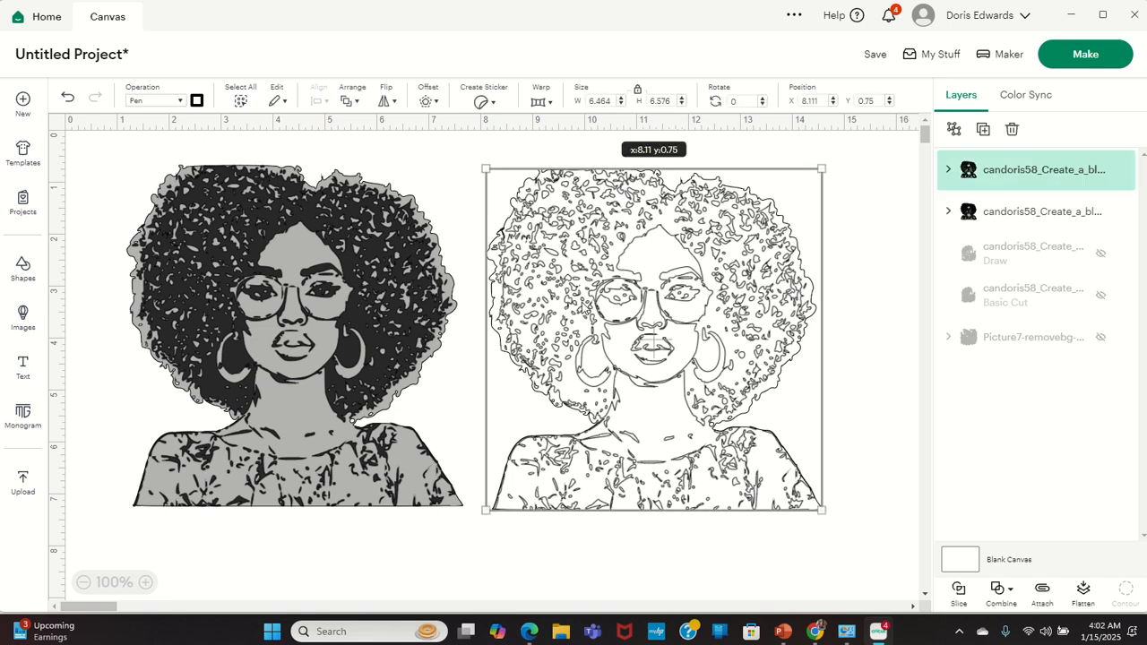
{"action": "left_click", "coordinate": [196, 101]}
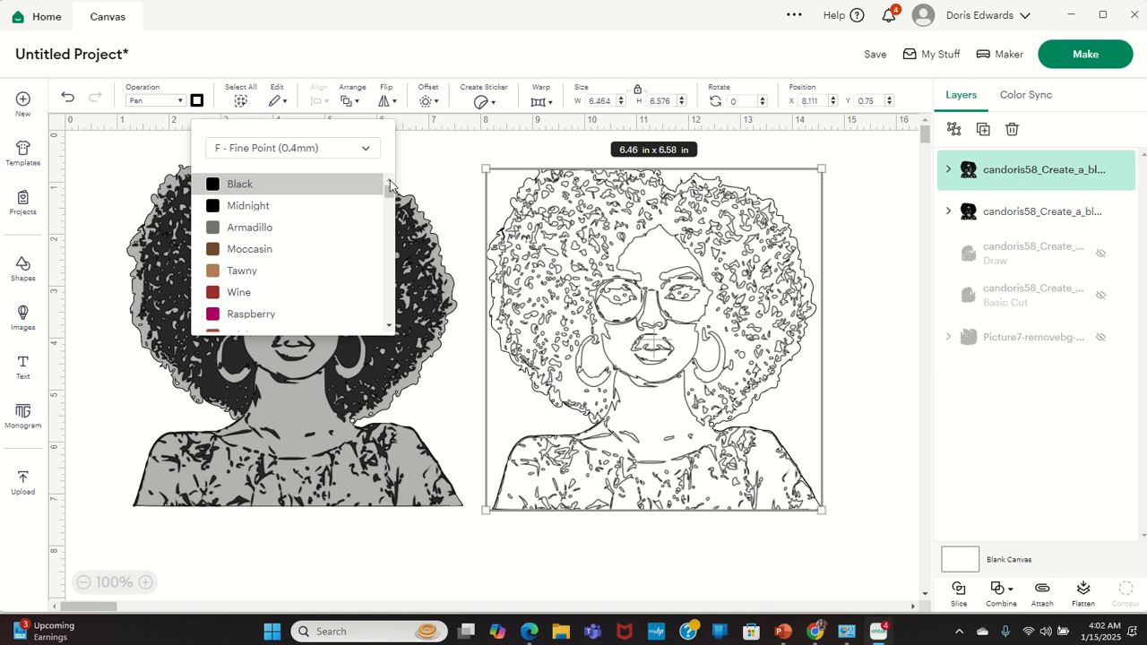
{"action": "scroll", "coordinate": [283, 297], "scroll_direction": "down", "scroll_amount": 3}
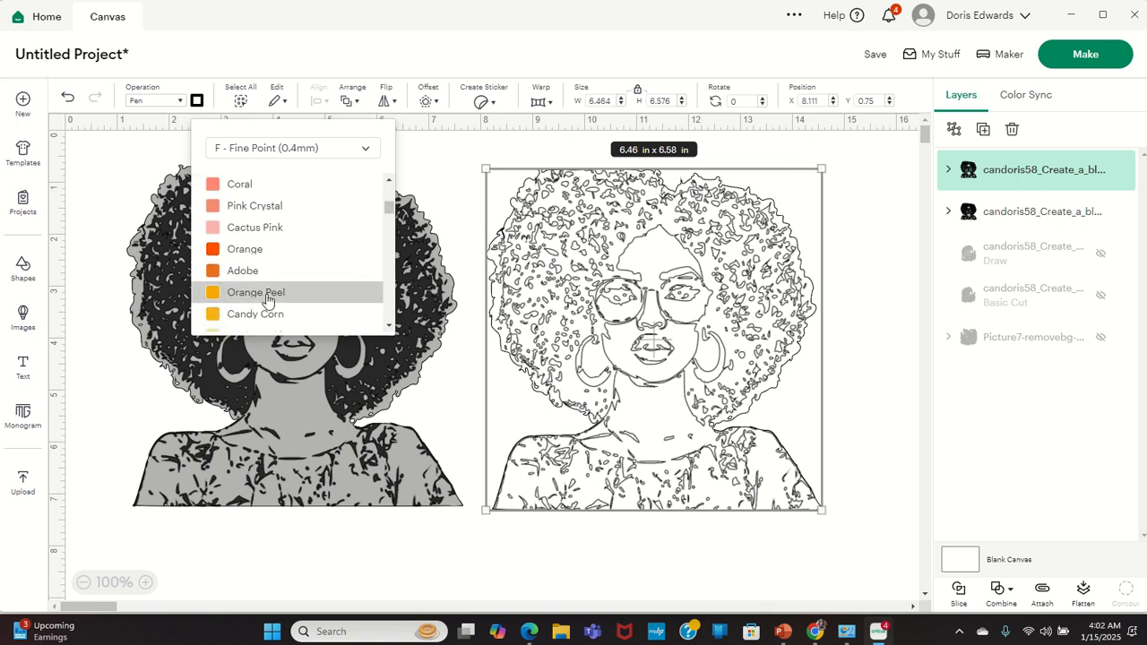
{"action": "left_click", "coordinate": [267, 296]}
{"action": "left_click", "coordinate": [256, 314]}
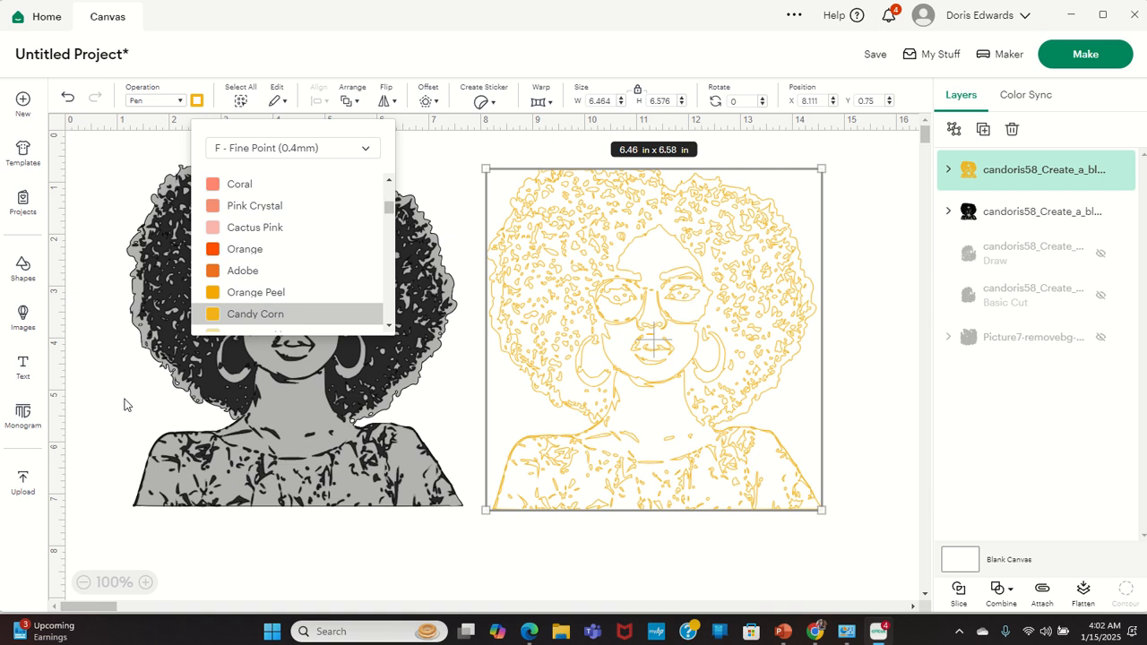
Step: Hide the original cut version of the portrait and move the yellow pen outline to about X 3.47, Y 0.65
{"action": "left_click", "coordinate": [238, 361]}
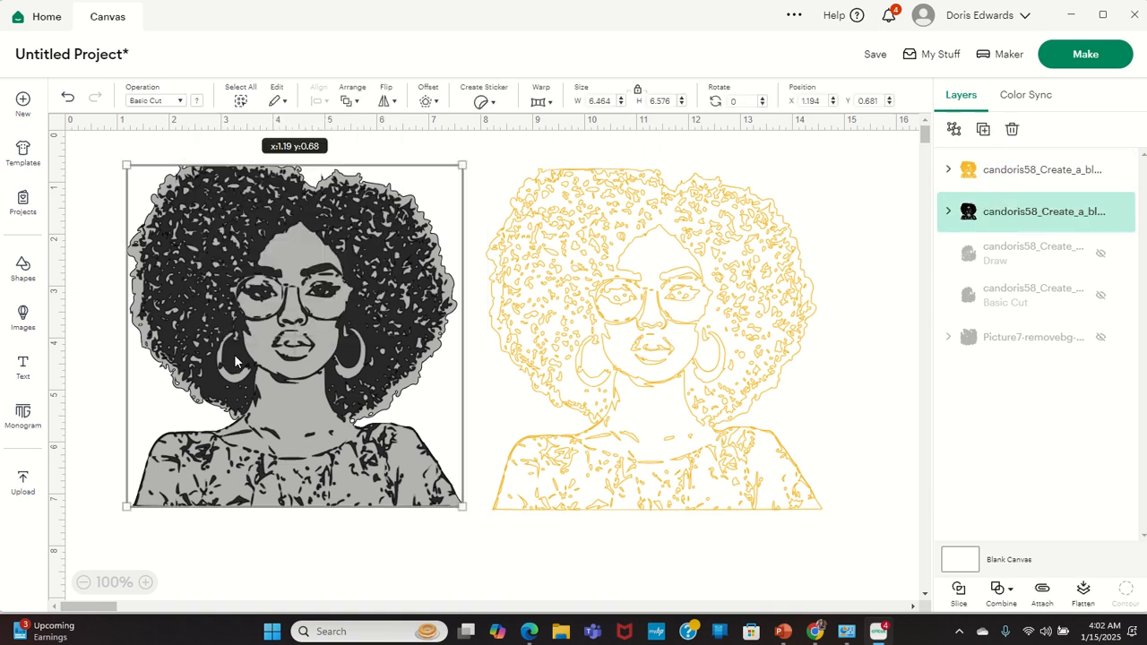
{"action": "left_click", "coordinate": [1100, 214]}
{"action": "left_click_drag", "start_coordinate": [609, 333], "coordinate": [418, 293]}
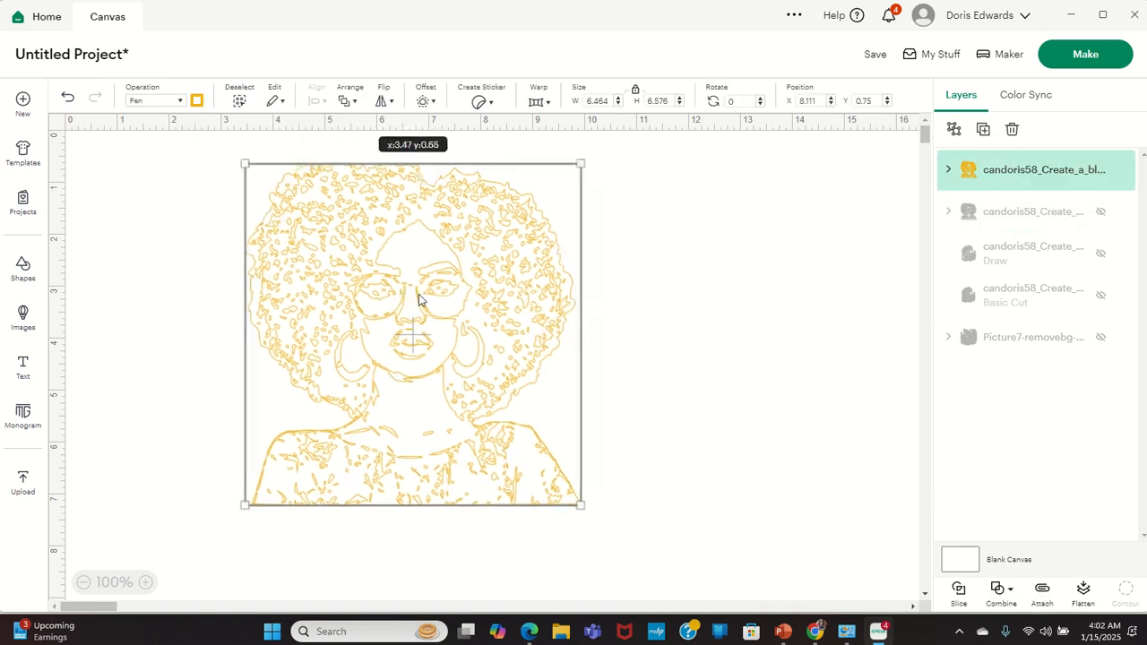
Step: Set the canvas color to black and move the outline portrait to about X 1.33, Y 1
{"action": "left_click", "coordinate": [998, 563]}
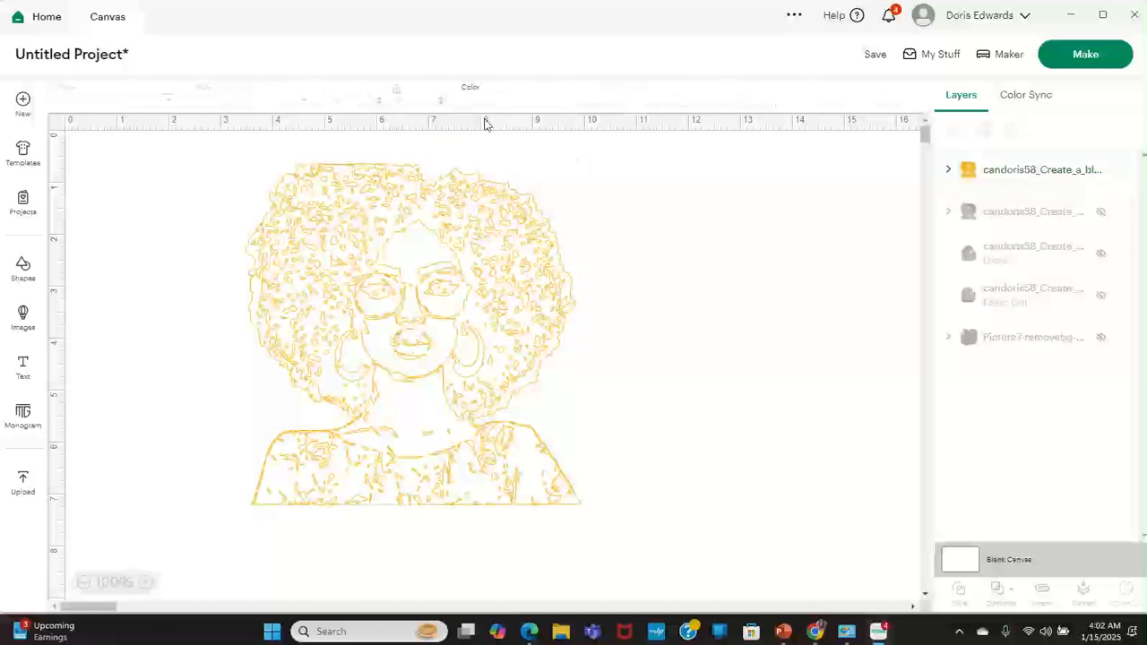
{"action": "left_click", "coordinate": [472, 105]}
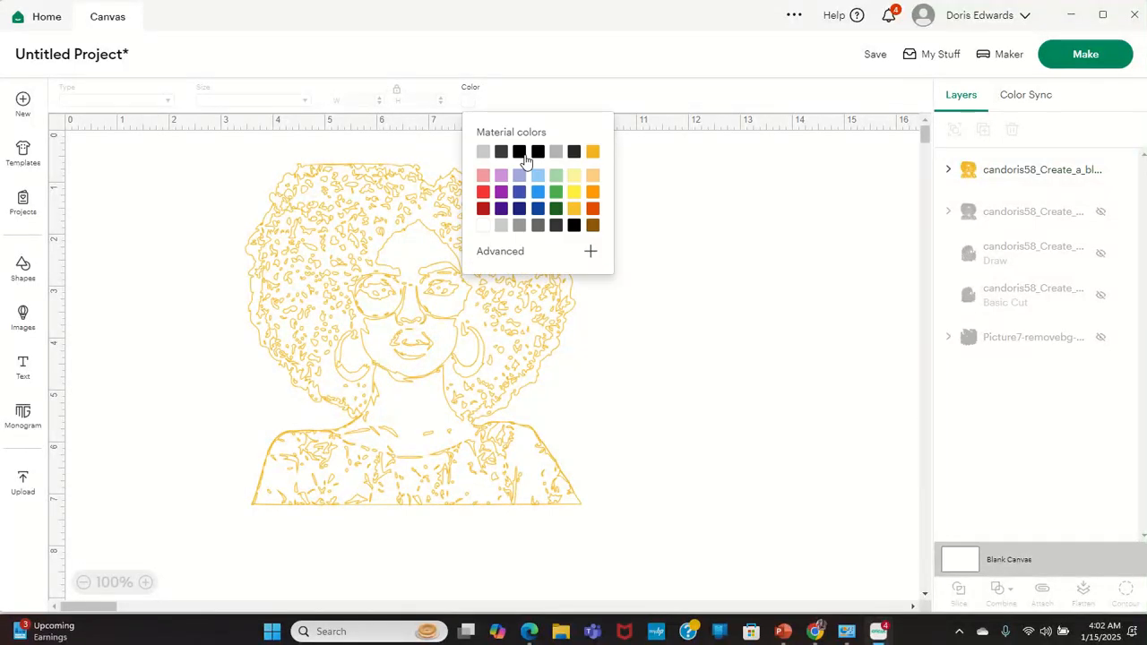
{"action": "left_click", "coordinate": [520, 152]}
{"action": "left_click", "coordinate": [781, 319]}
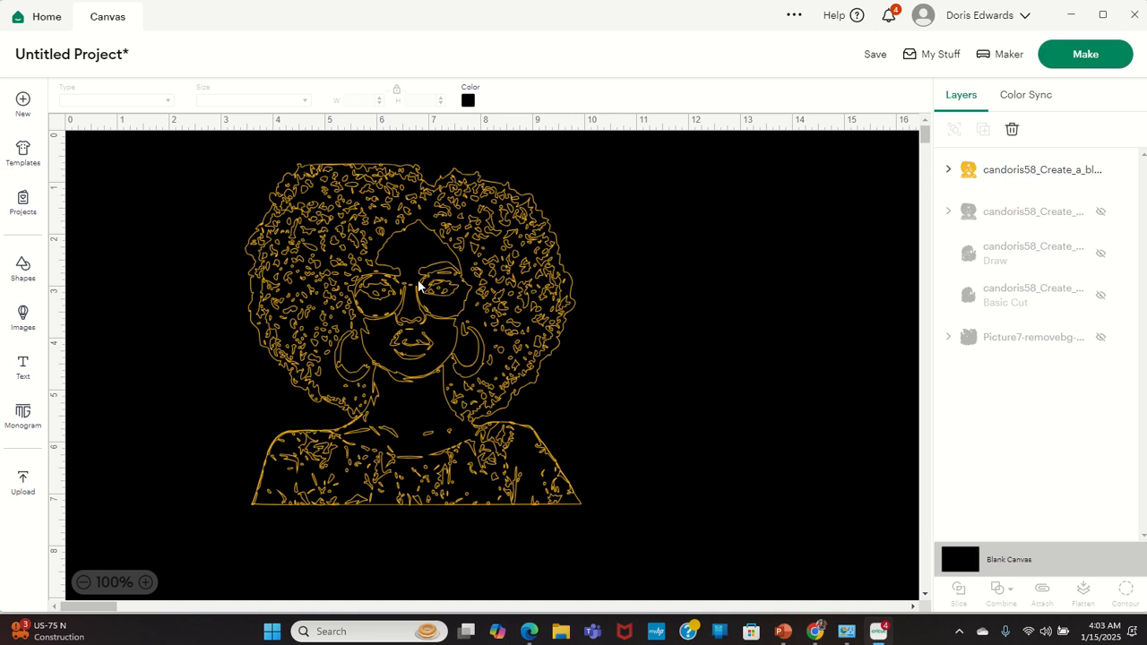
{"action": "left_click_drag", "start_coordinate": [427, 260], "coordinate": [314, 273]}
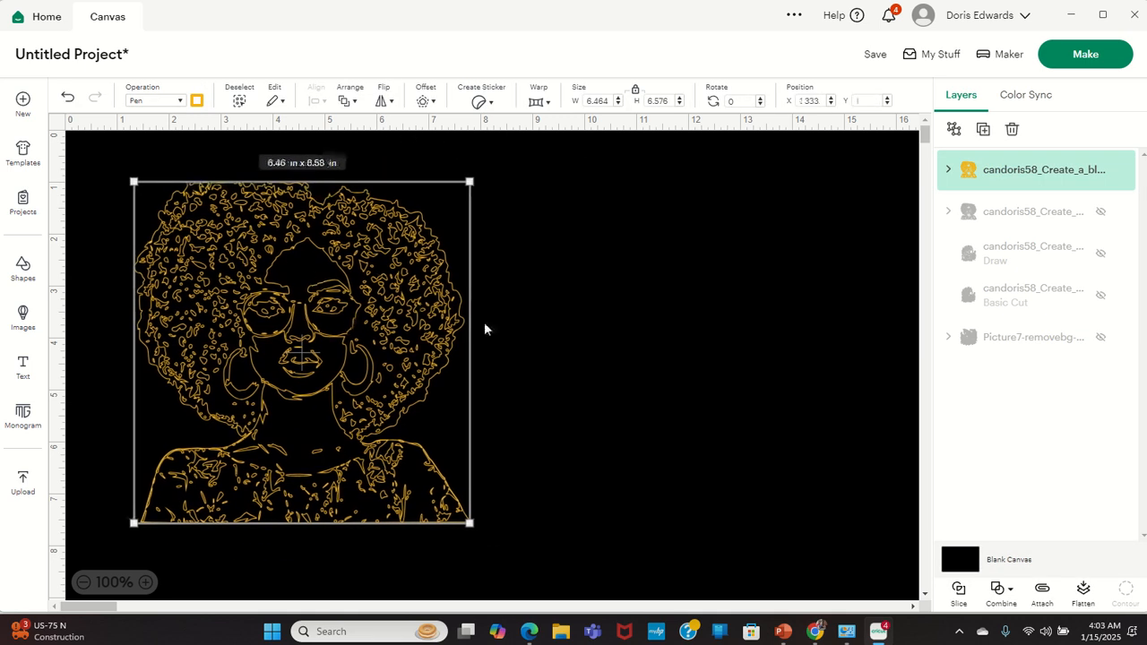
{"action": "left_click", "coordinate": [600, 312]}
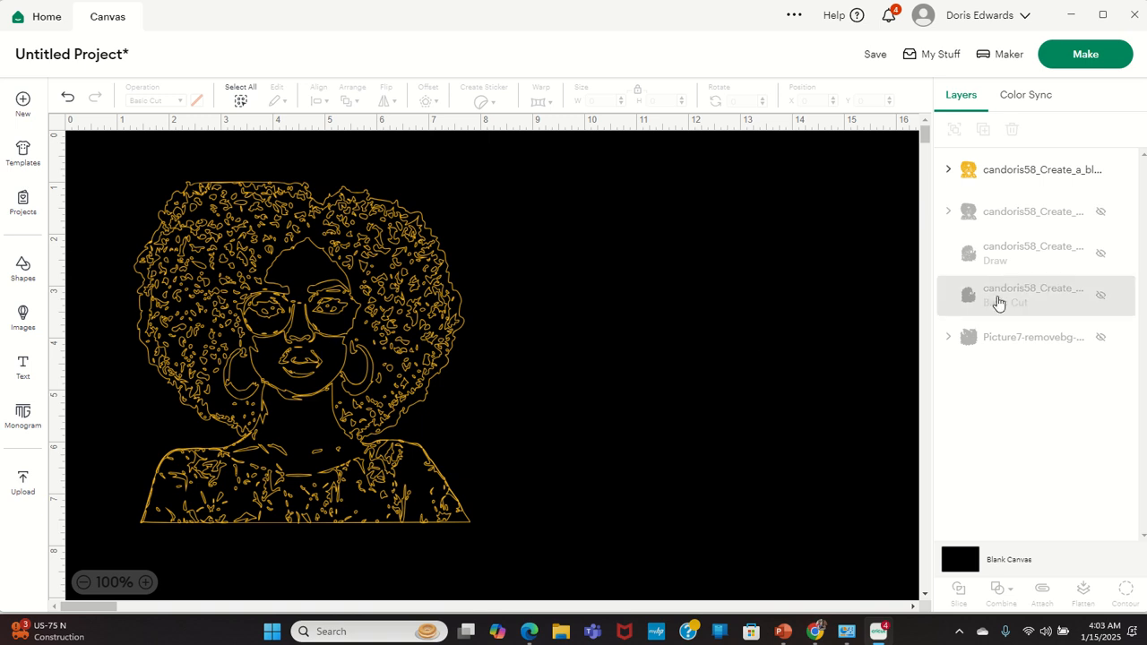
{"action": "left_click", "coordinate": [1033, 301]}
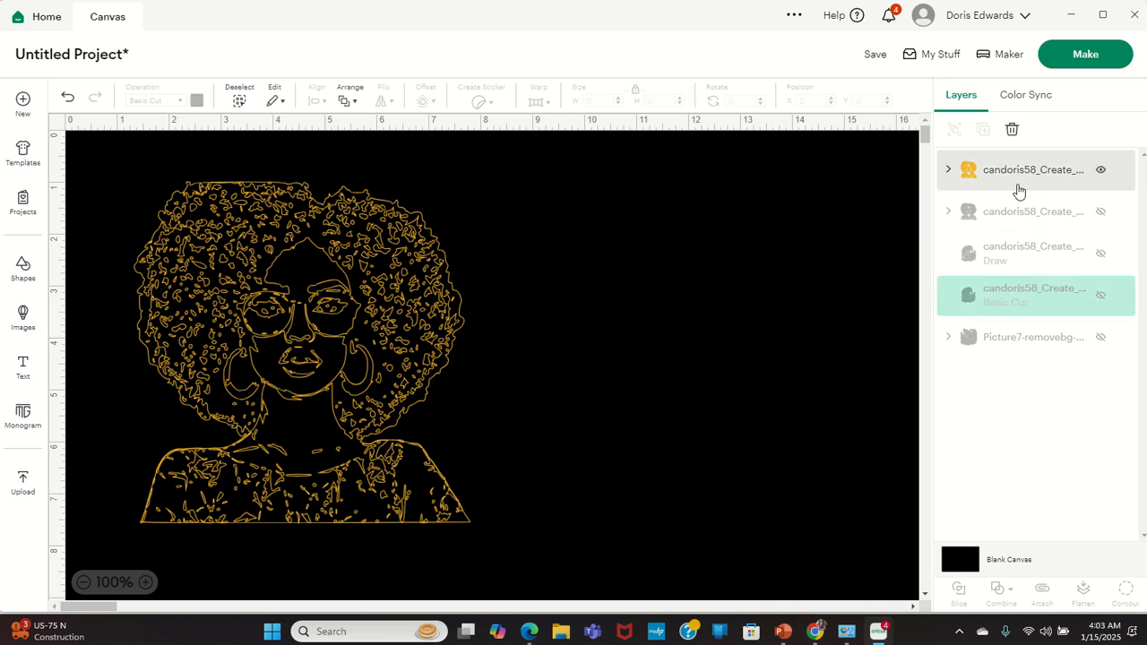
{"action": "left_click", "coordinate": [1023, 224]}
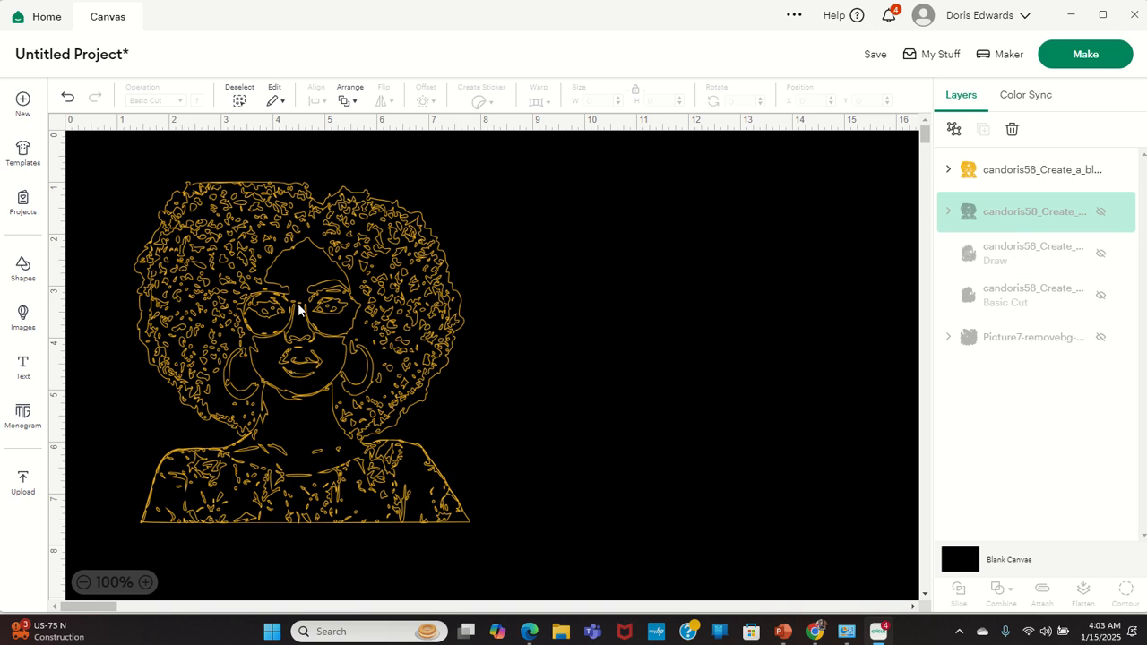
Step: Enlarge the outline portrait to about 7.46 × 7.59 in and position it at about X 0.92, Y 0
{"action": "left_click", "coordinate": [371, 321]}
{"action": "left_click_drag", "start_coordinate": [470, 182], "coordinate": [482, 125]}
{"action": "left_click_drag", "start_coordinate": [453, 255], "coordinate": [432, 264]}
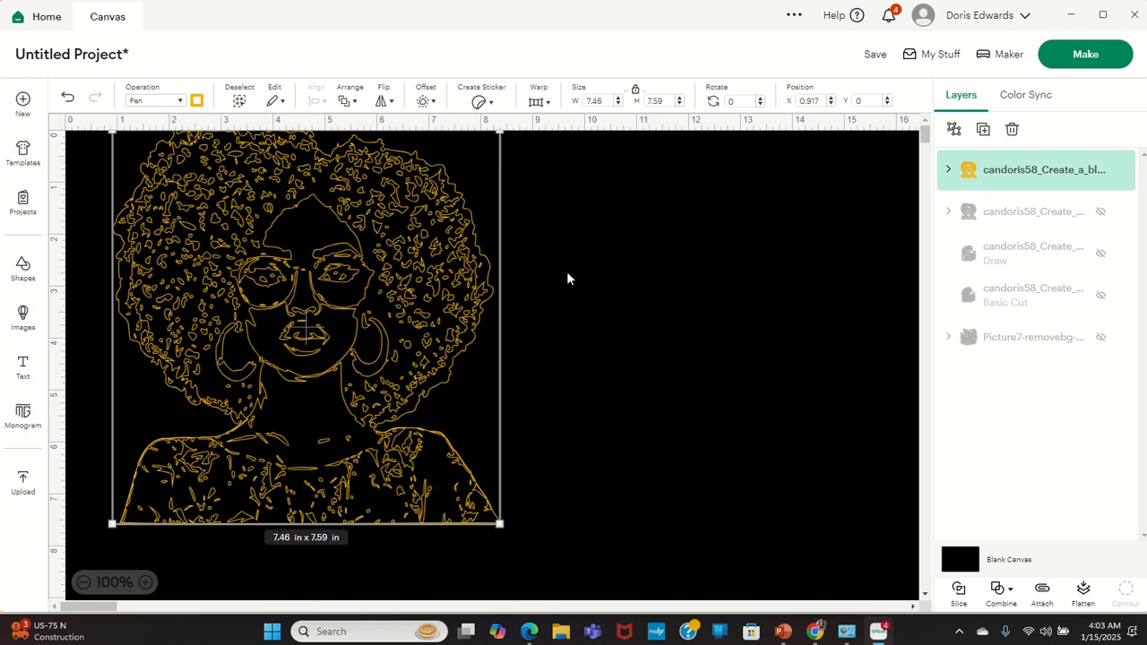
{"action": "left_click", "coordinate": [603, 283]}
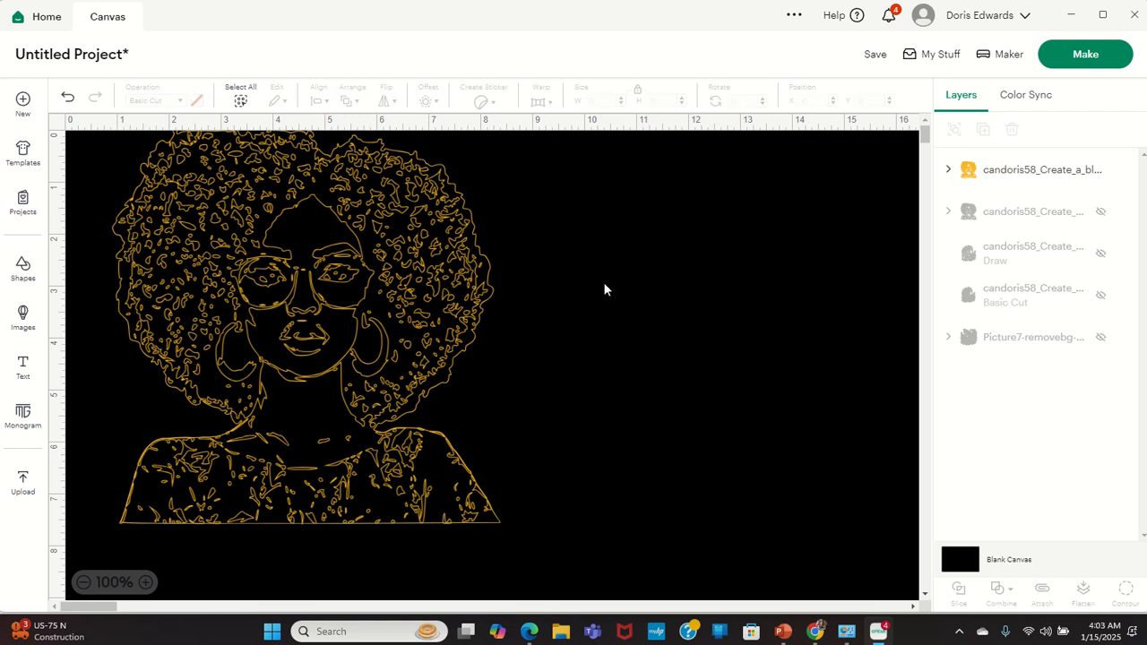